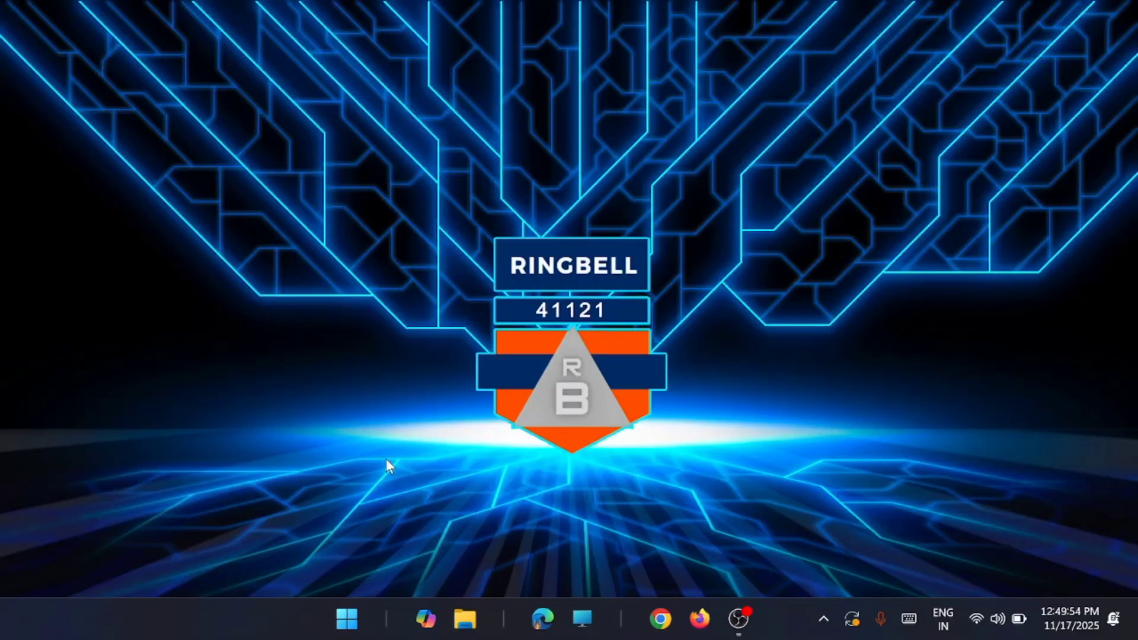
# Step: Open Device Manager and expand the System devices category to find the High precision event timer
pyautogui.rightClick(342, 627)
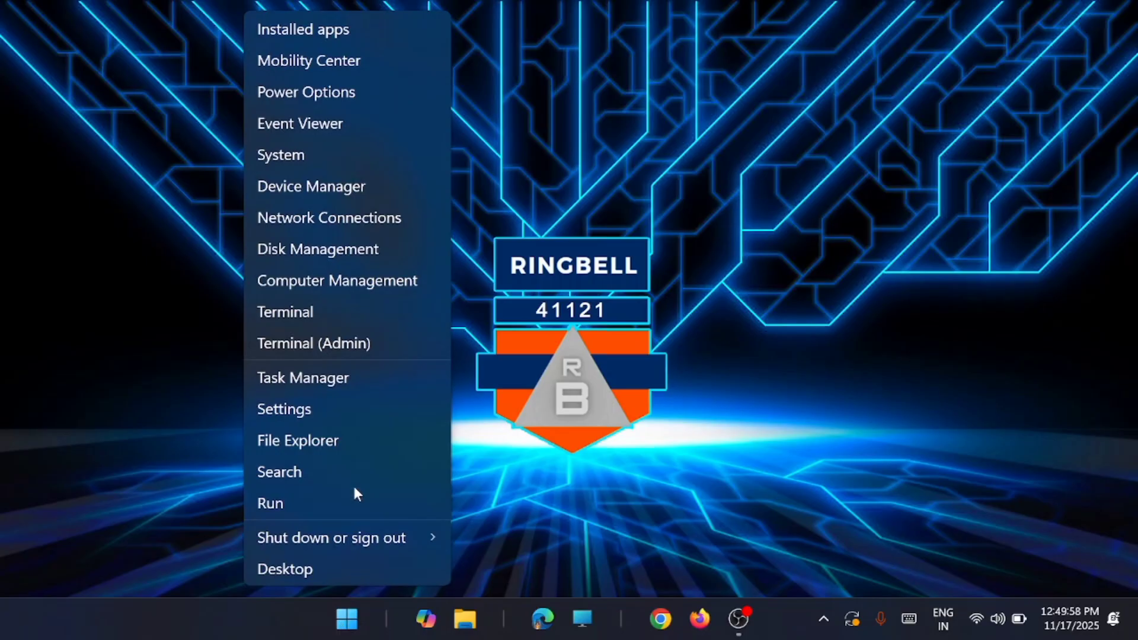
pyautogui.click(329, 191)
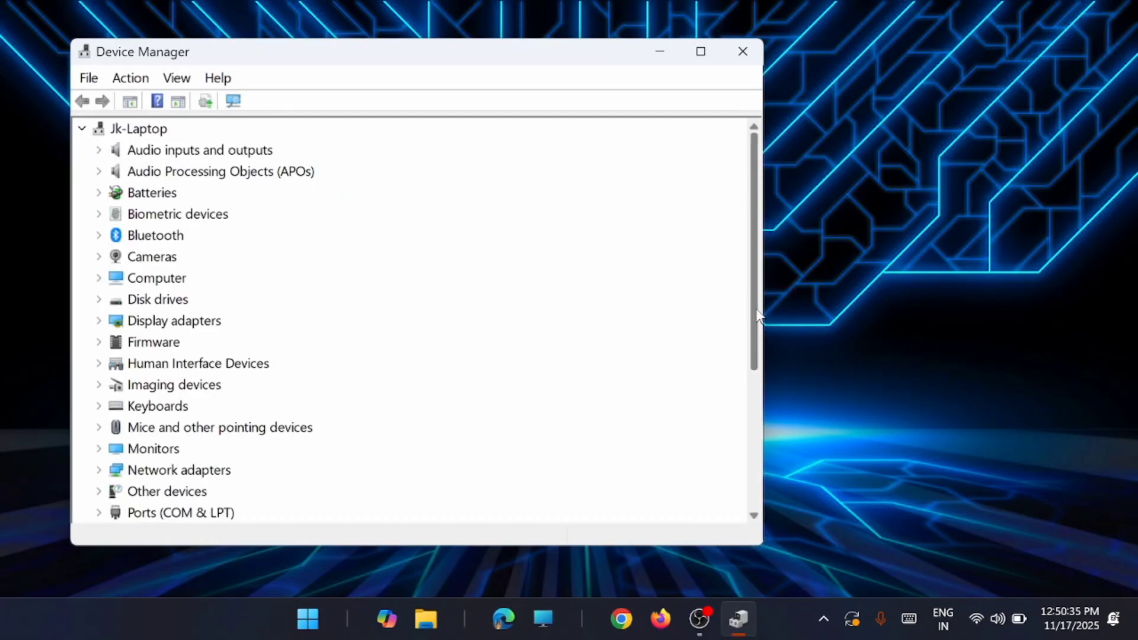
pyautogui.moveTo(757, 317); pyautogui.dragTo(764, 459)
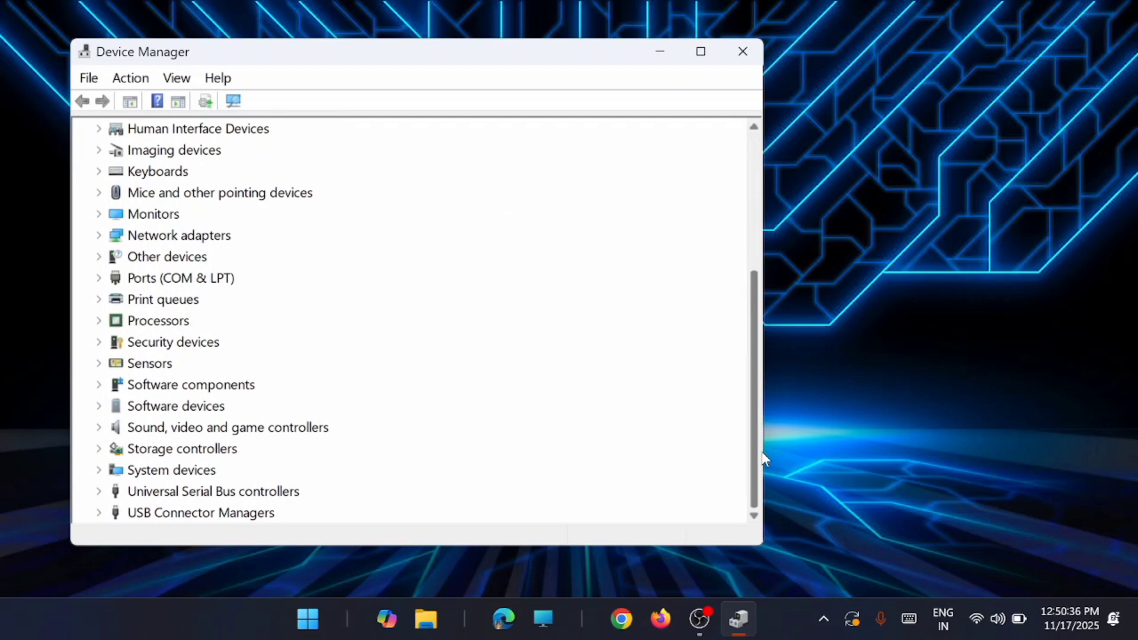
pyautogui.click(196, 471)
pyautogui.click(100, 469)
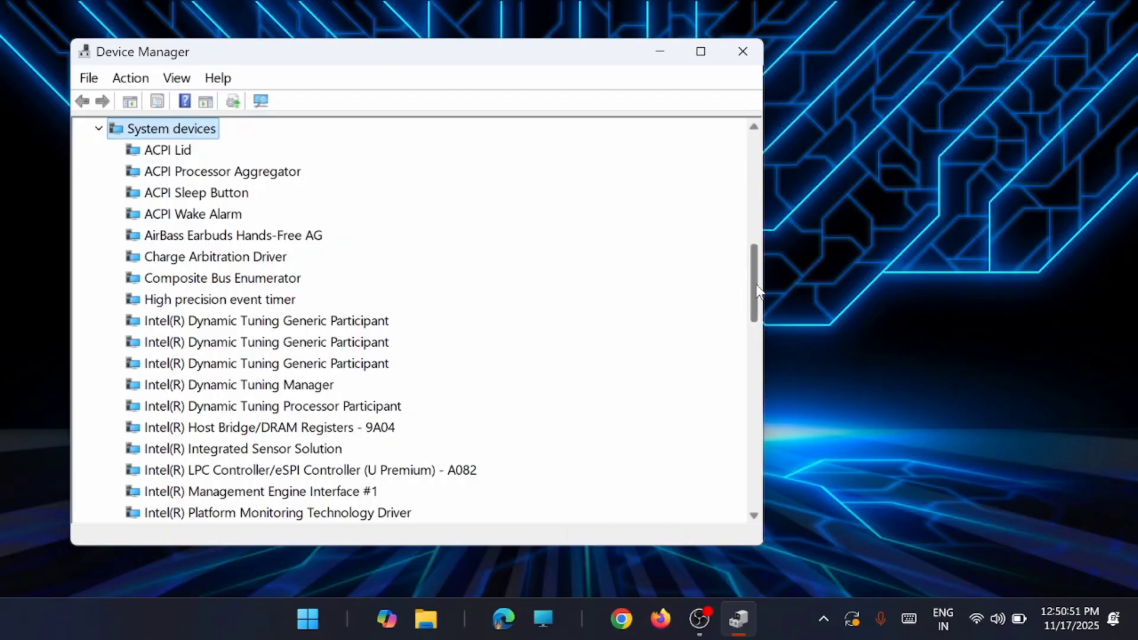
pyautogui.moveTo(755, 290); pyautogui.dragTo(756, 456)
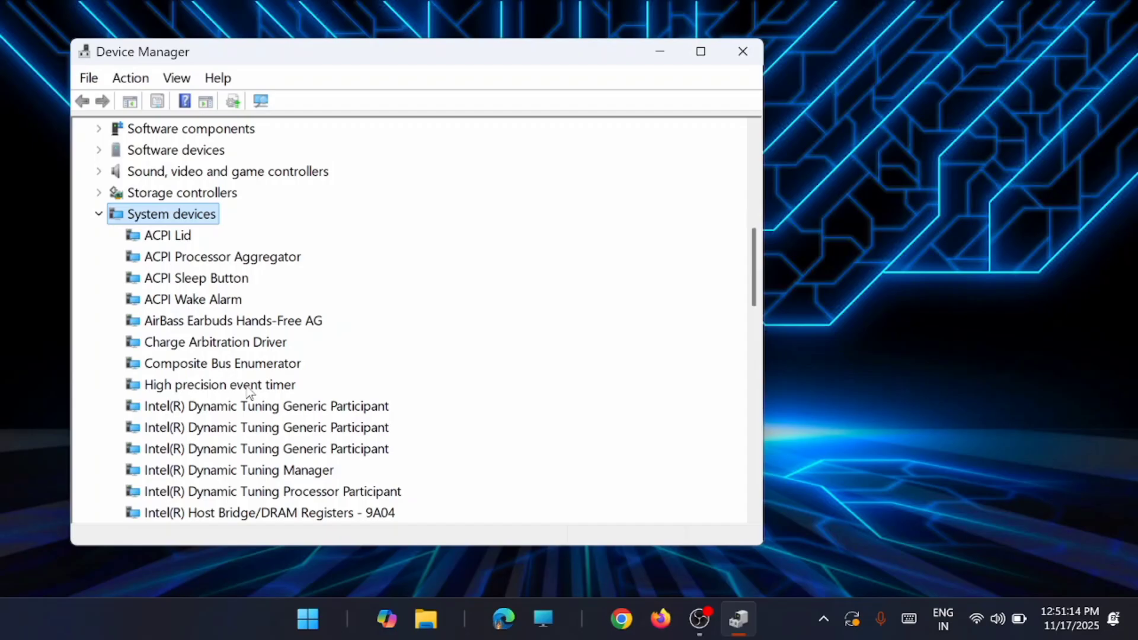
# Step: Disable the High precision event timer device, confirm the change, and close Device Manager
pyautogui.click(249, 388)
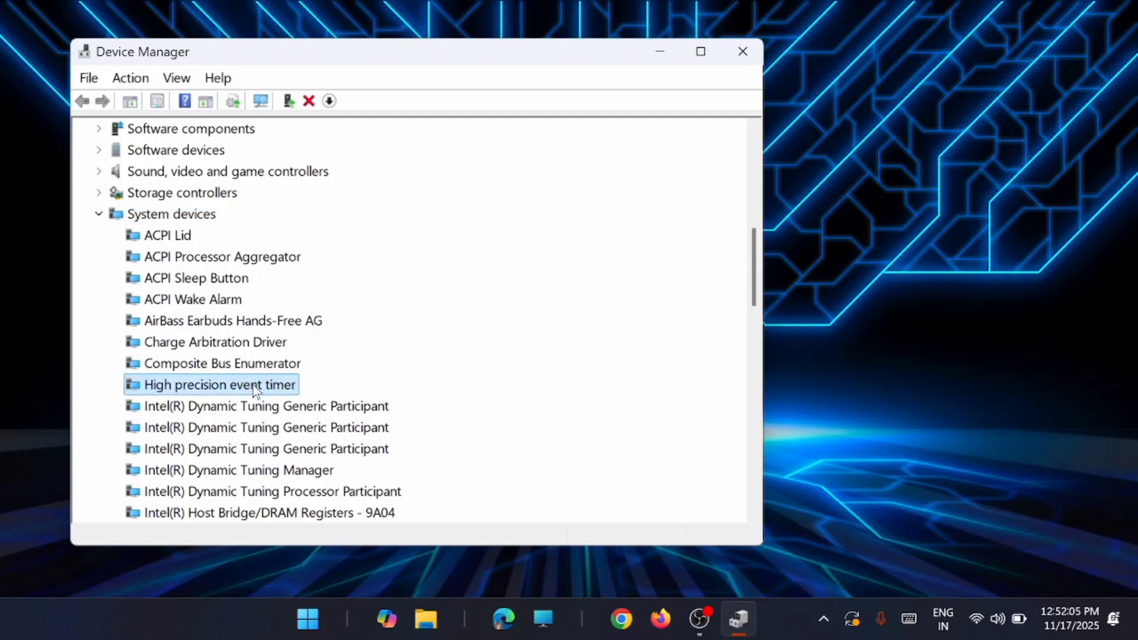
pyautogui.rightClick(256, 391)
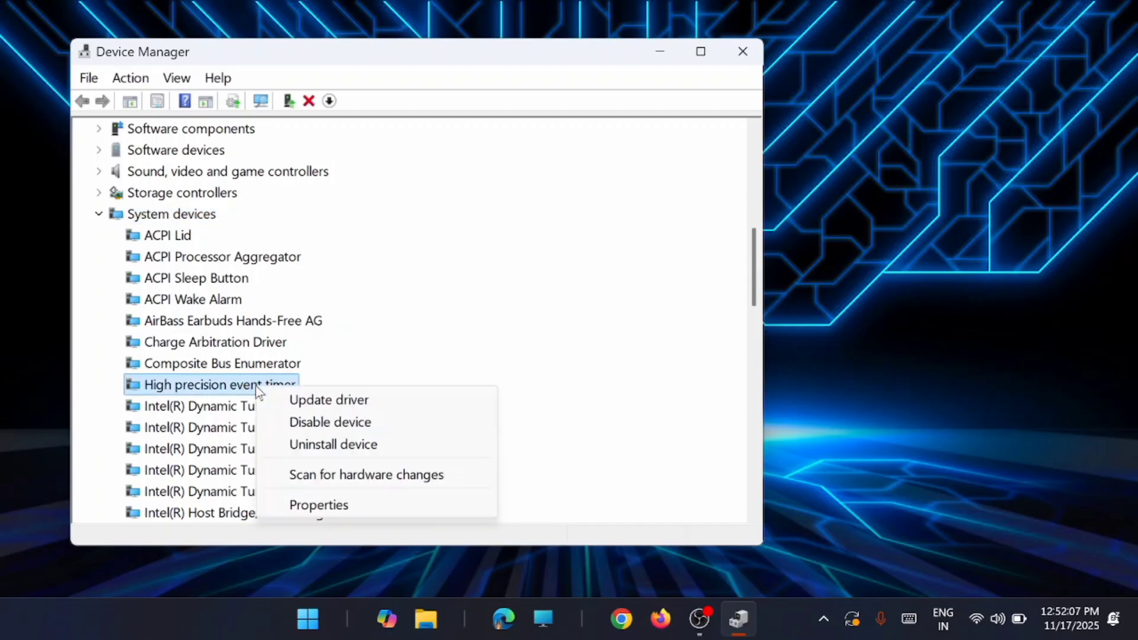
pyautogui.click(344, 423)
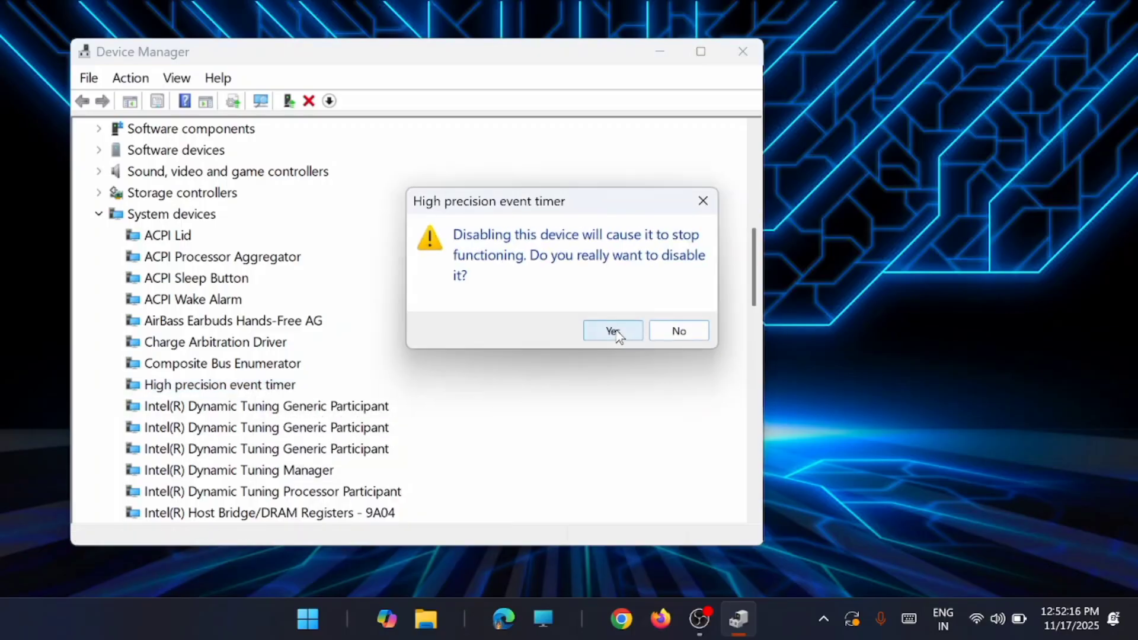
pyautogui.click(613, 331)
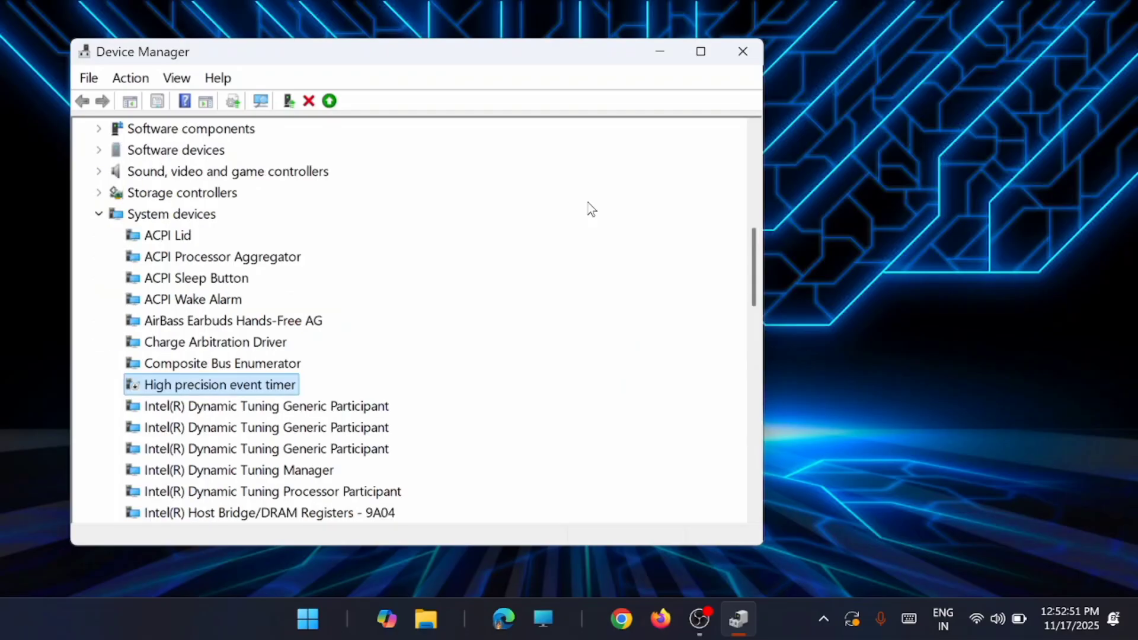
pyautogui.click(742, 52)
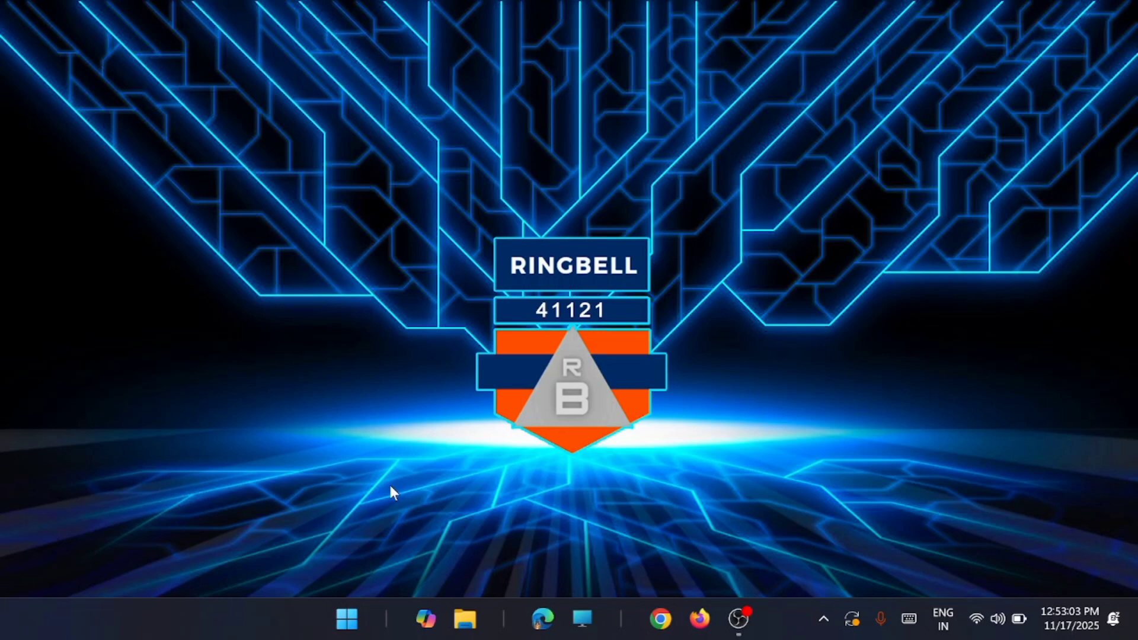
# Step: Open the Windows Temp folder by running "temp" and grant permanent access to it
pyautogui.rightClick(347, 622)
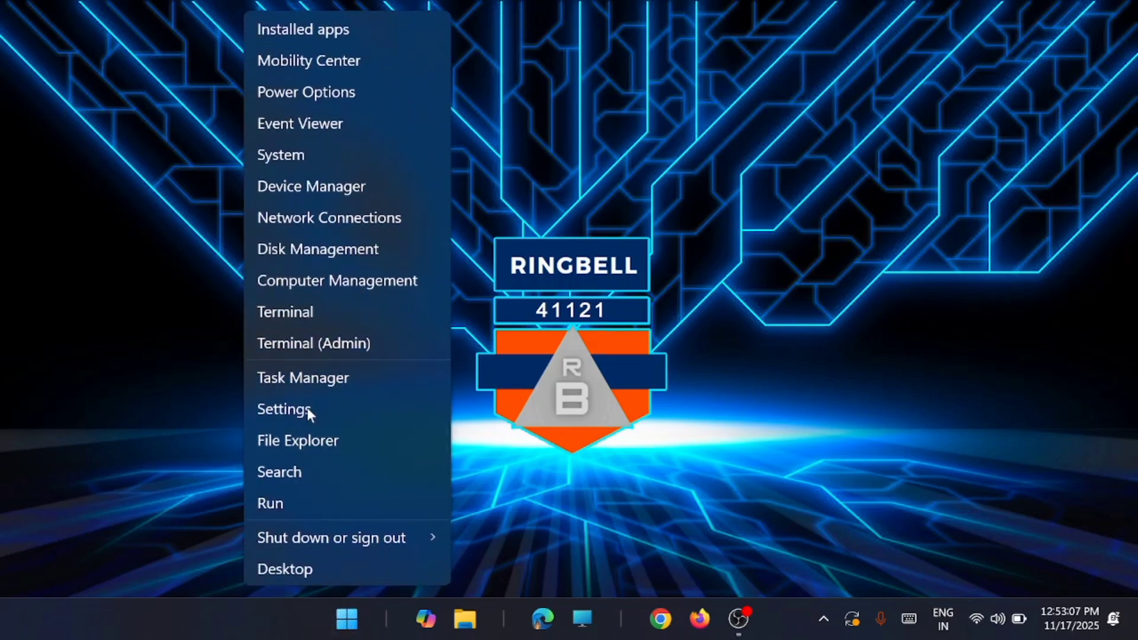
pyautogui.click(286, 502)
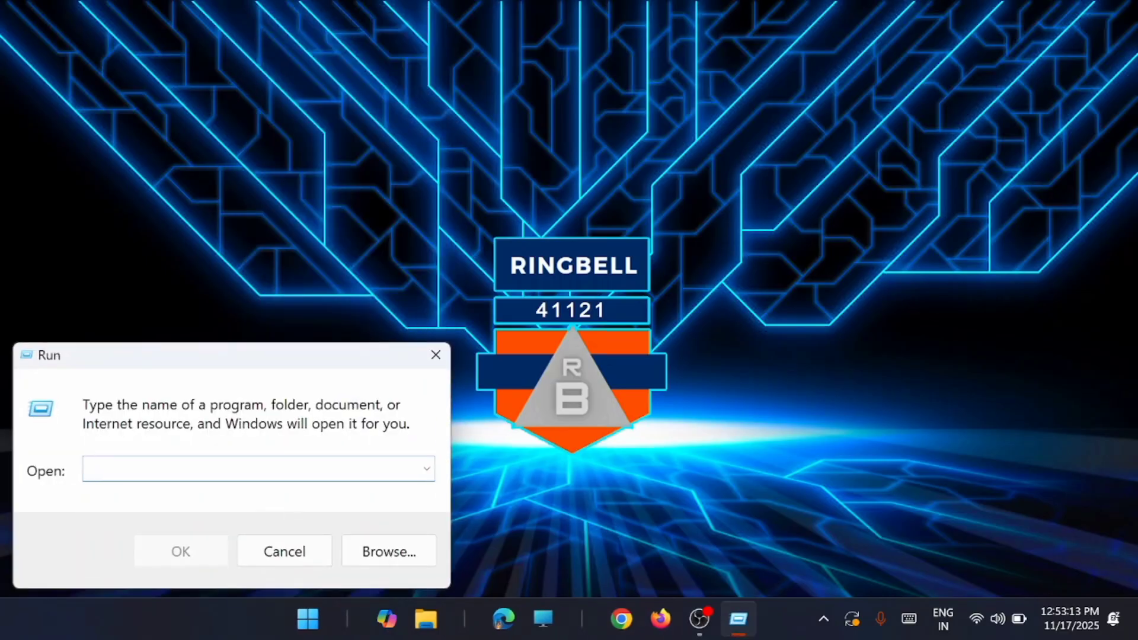
pyautogui.write('temp')
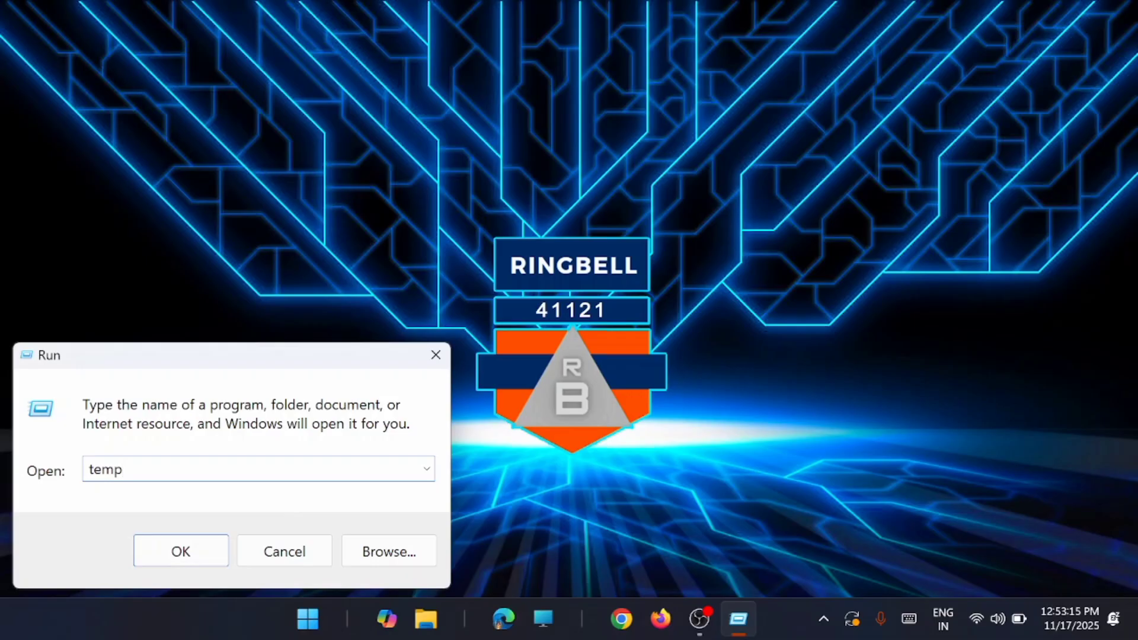
pyautogui.click(166, 550)
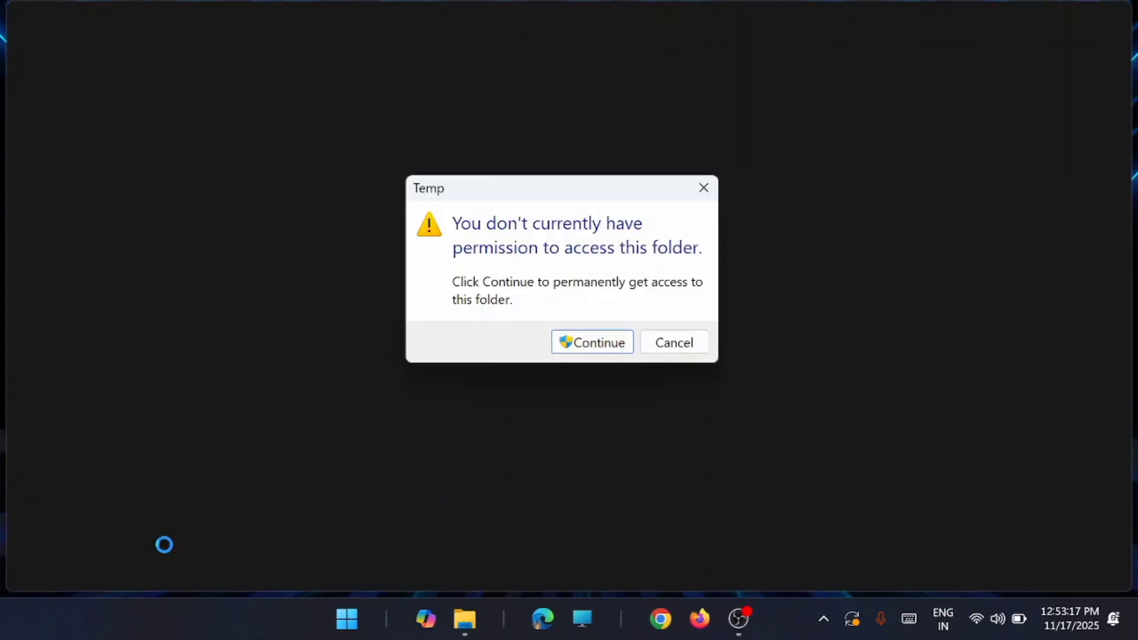
pyautogui.click(595, 346)
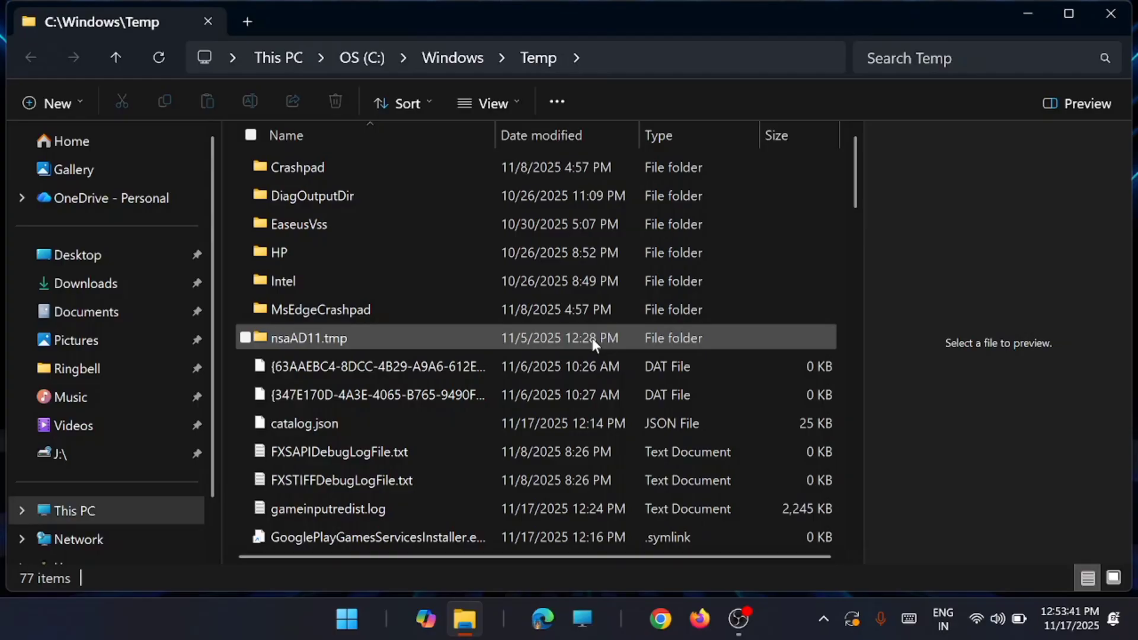
# Step: Delete all items in the Windows Temp folder, cancelling for the file in use, and close the folder window
pyautogui.hotkey('ctrl', 'a')
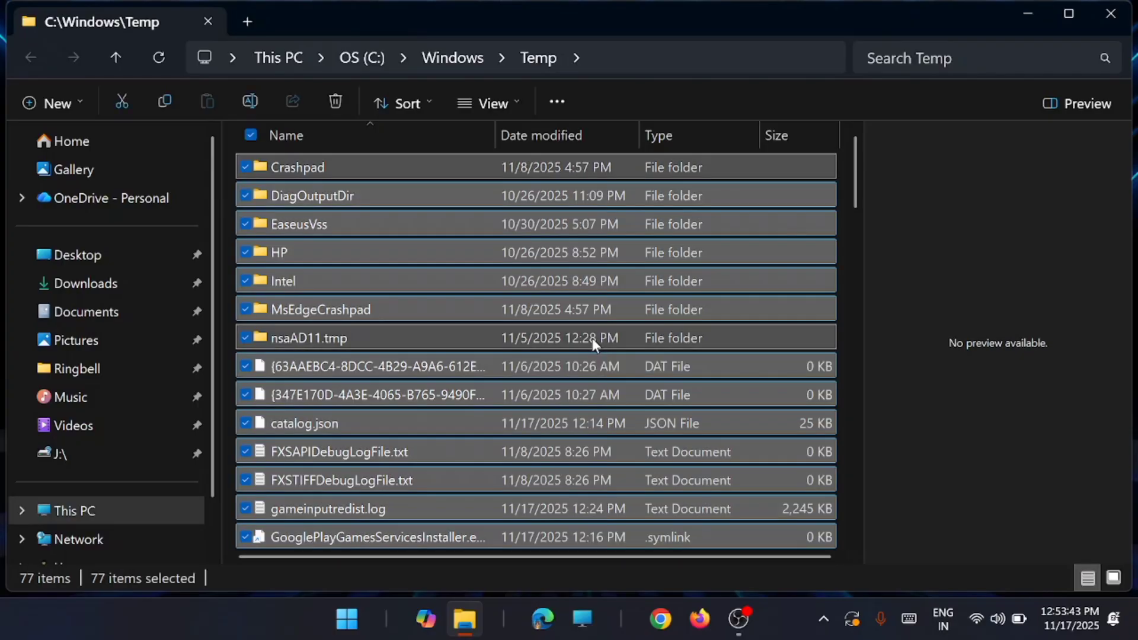
pyautogui.press('Delete')
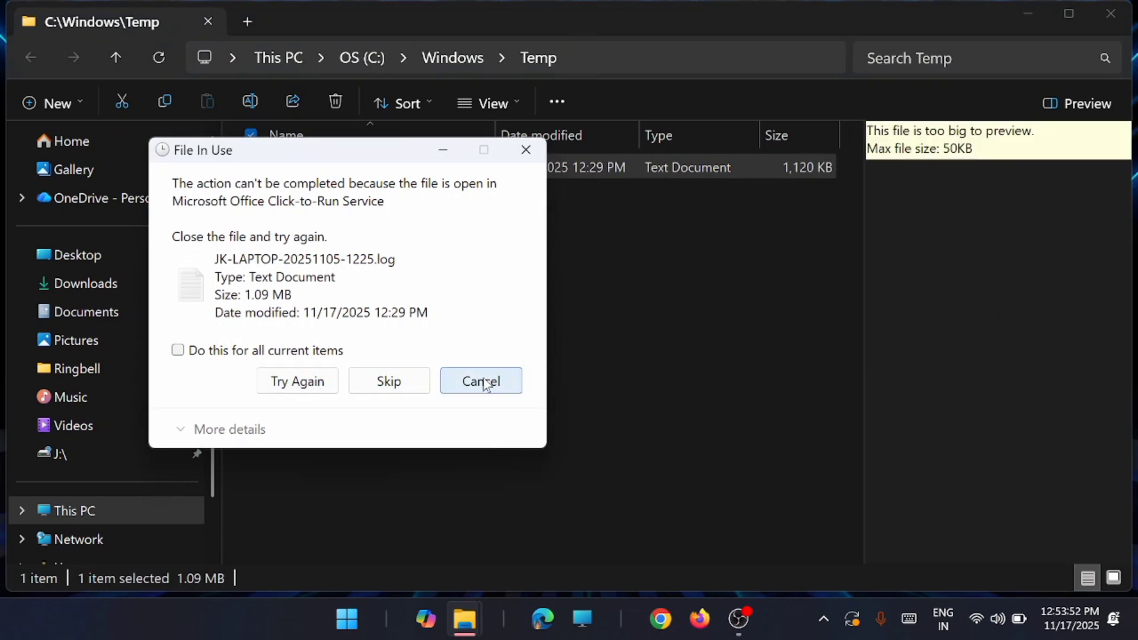
pyautogui.click(484, 383)
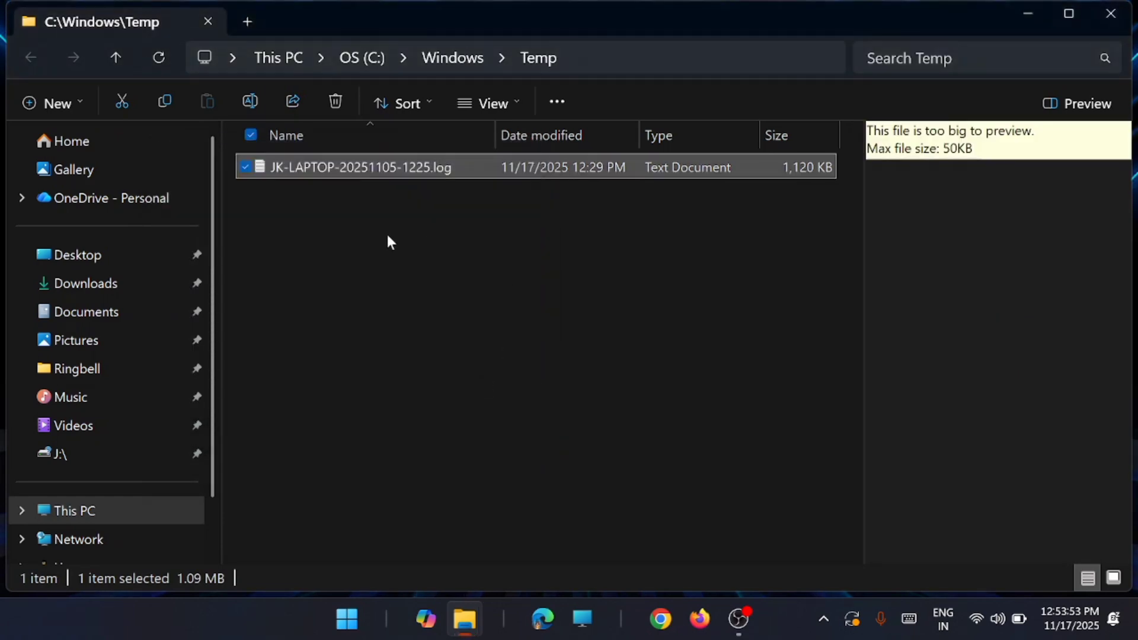
pyautogui.click(495, 274)
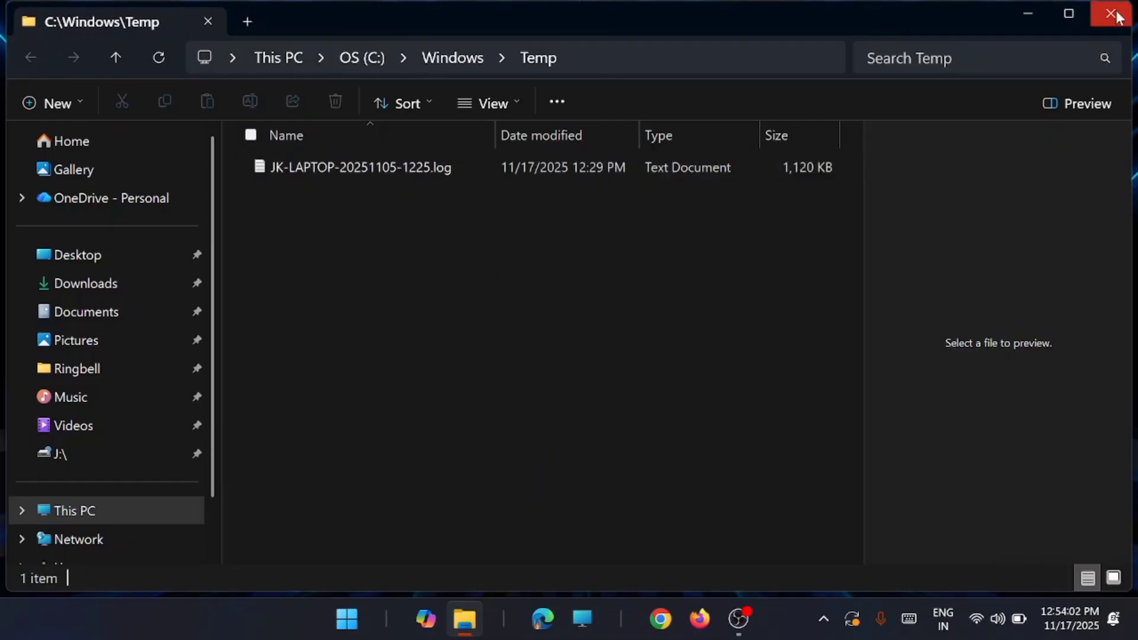
pyautogui.click(1110, 14)
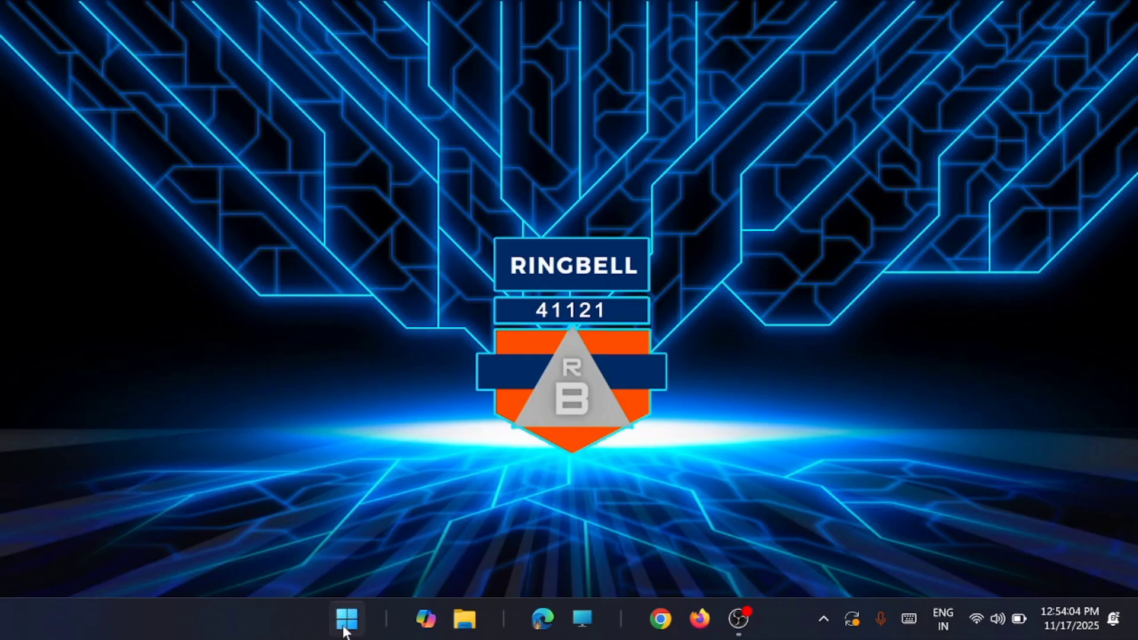
# Step: Open the user's local Temp folder by running "%temp%"
pyautogui.rightClick(344, 626)
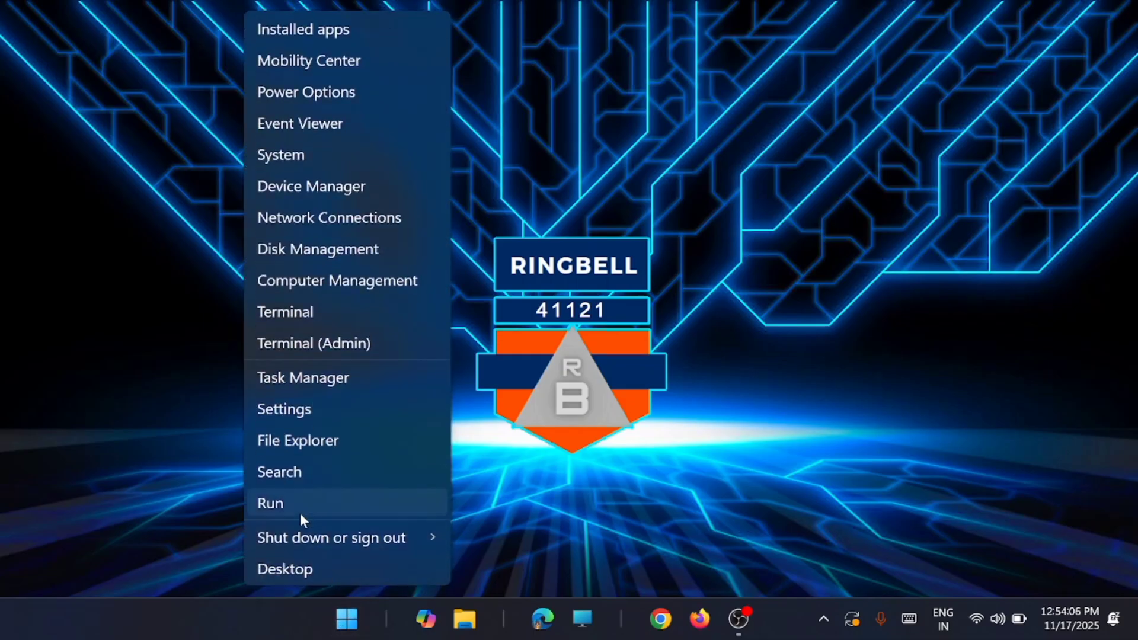
pyautogui.click(297, 508)
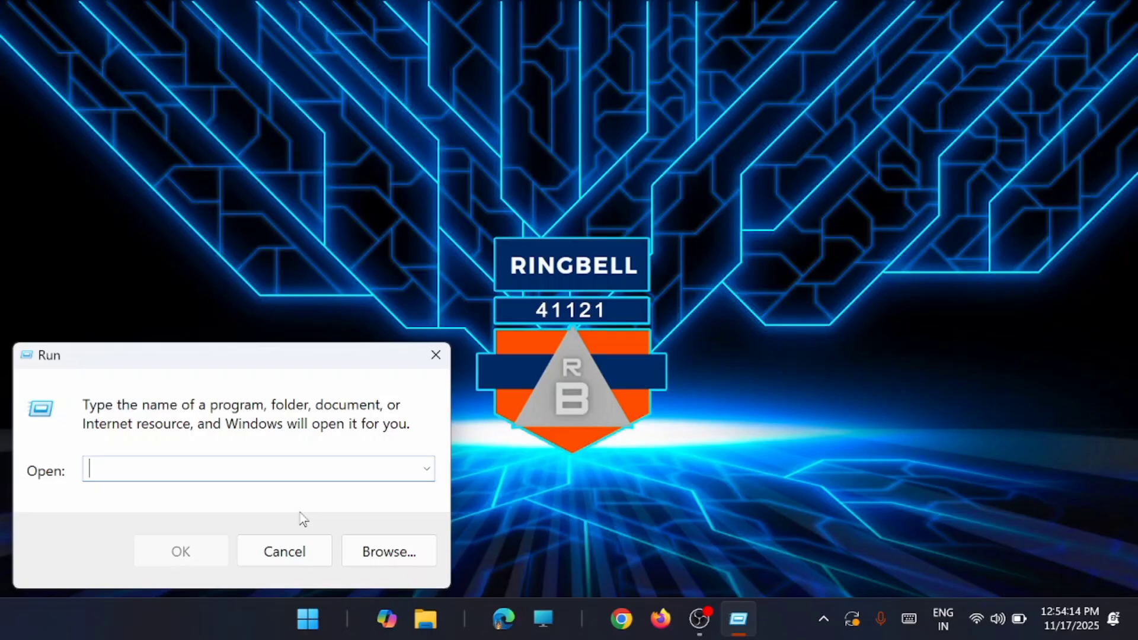
pyautogui.write('%te')
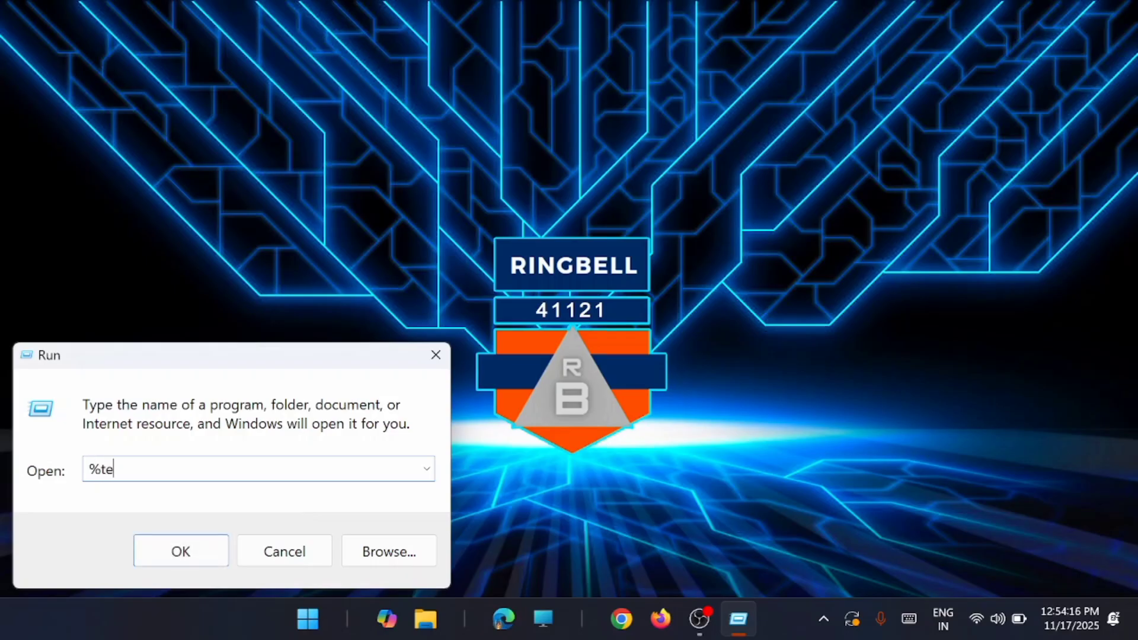
pyautogui.write('mp%')
pyautogui.press('Return')
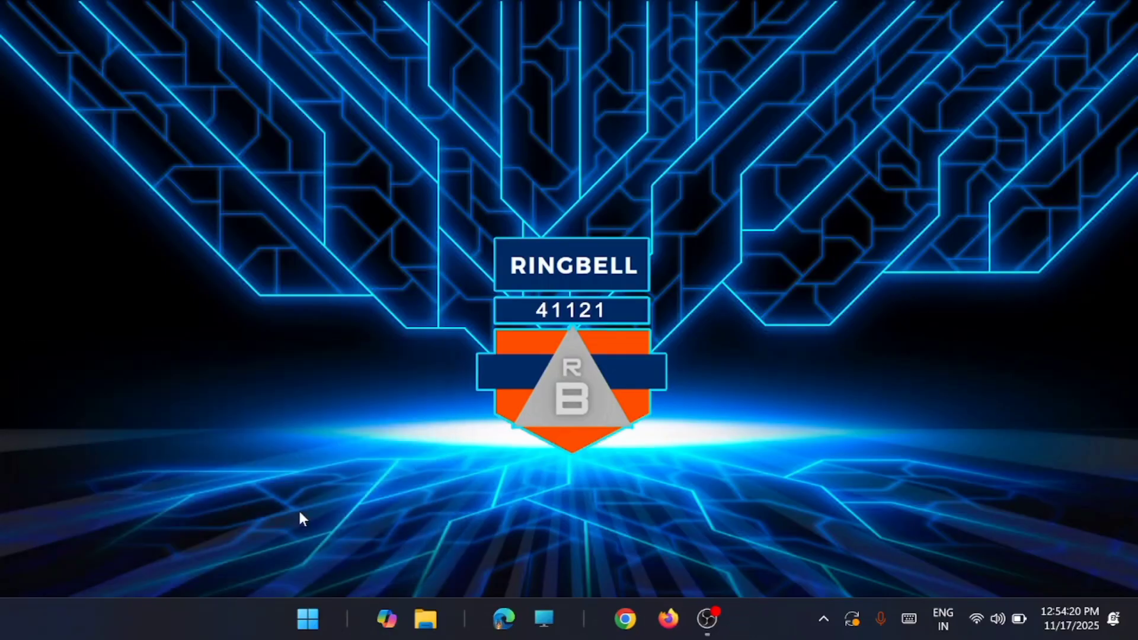
# Step: Delete all files and folders in the user's local Temp folder and close its window
pyautogui.moveTo(300, 511)
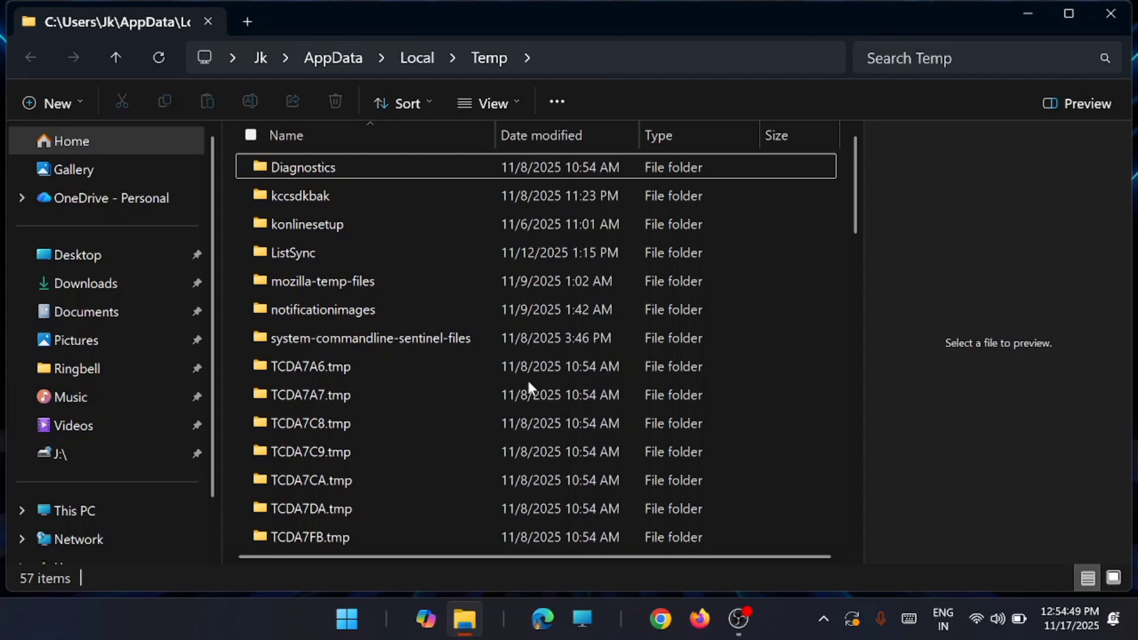
pyautogui.hotkey('ctrl', 'a')
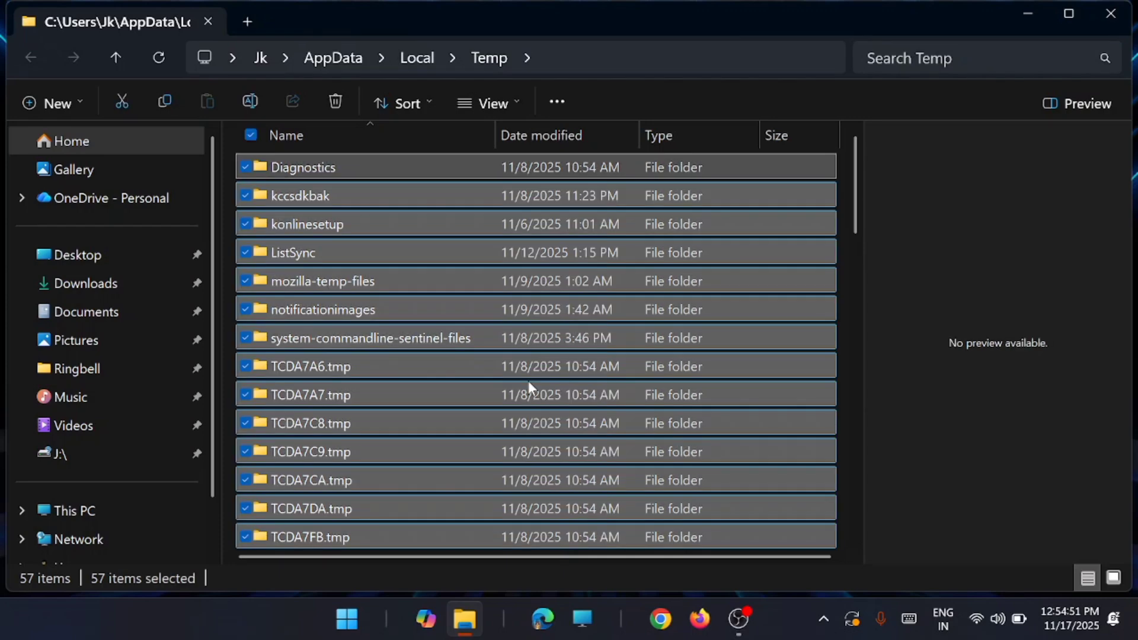
pyautogui.press('Delete')
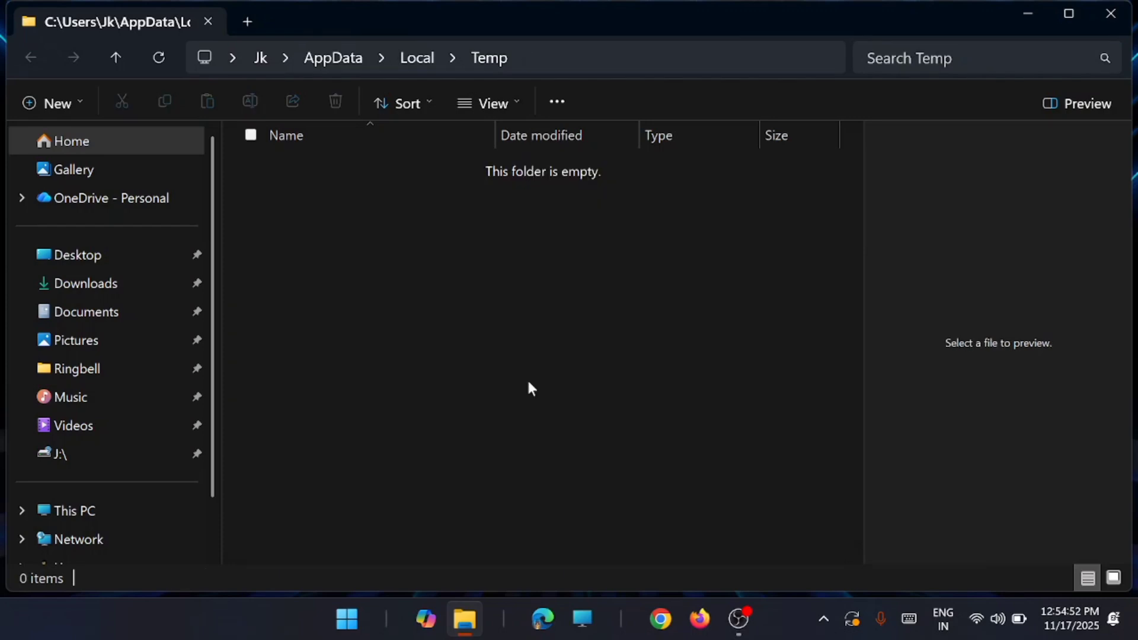
pyautogui.click(1110, 16)
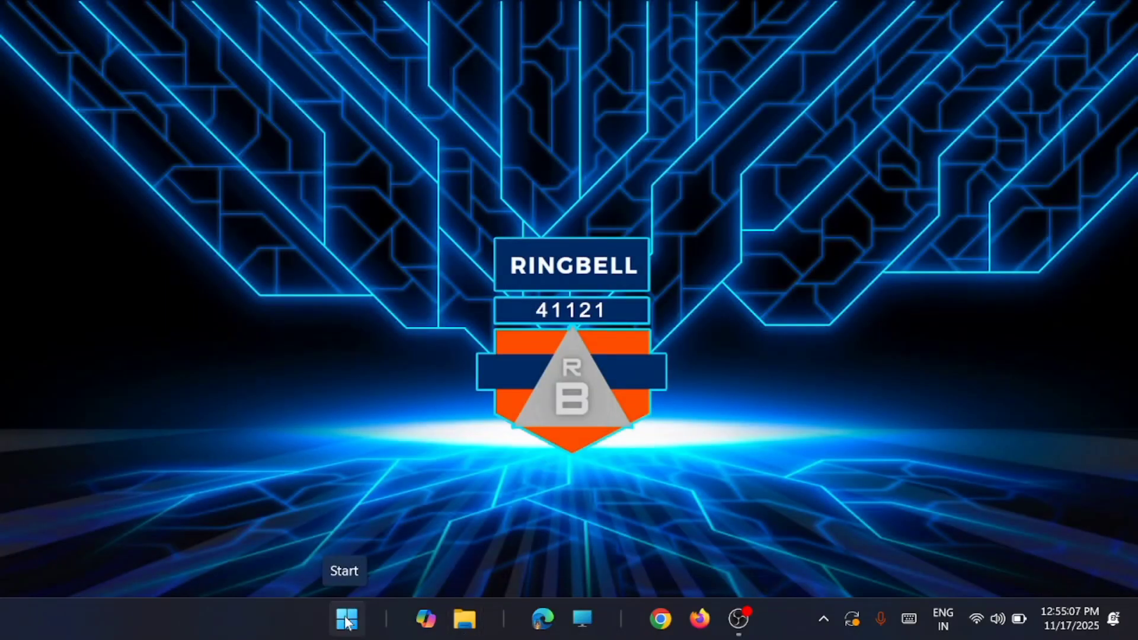
# Step: Open the Windows Prefetch folder by running "prefetch" and grant permanent access to it
pyautogui.rightClick(347, 620)
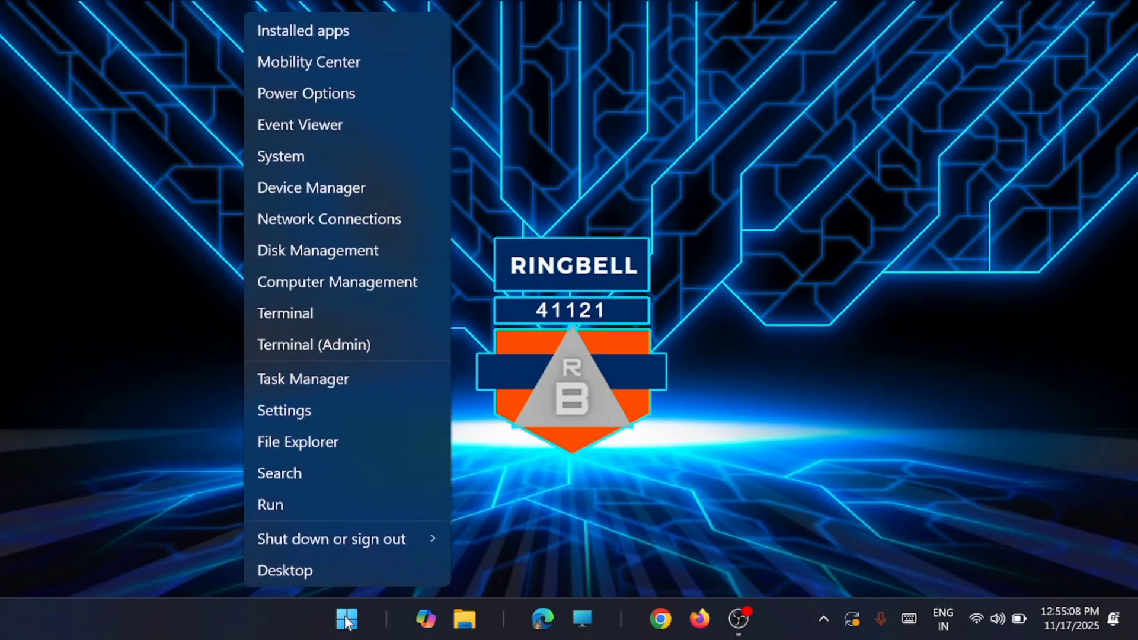
pyautogui.click(306, 512)
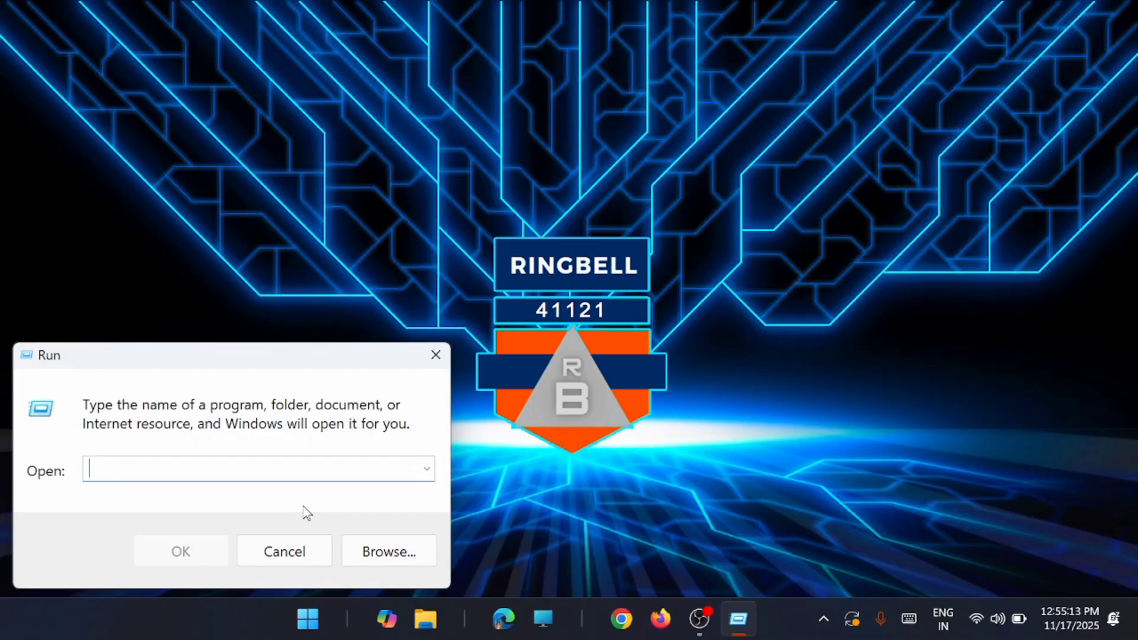
pyautogui.write('pref')
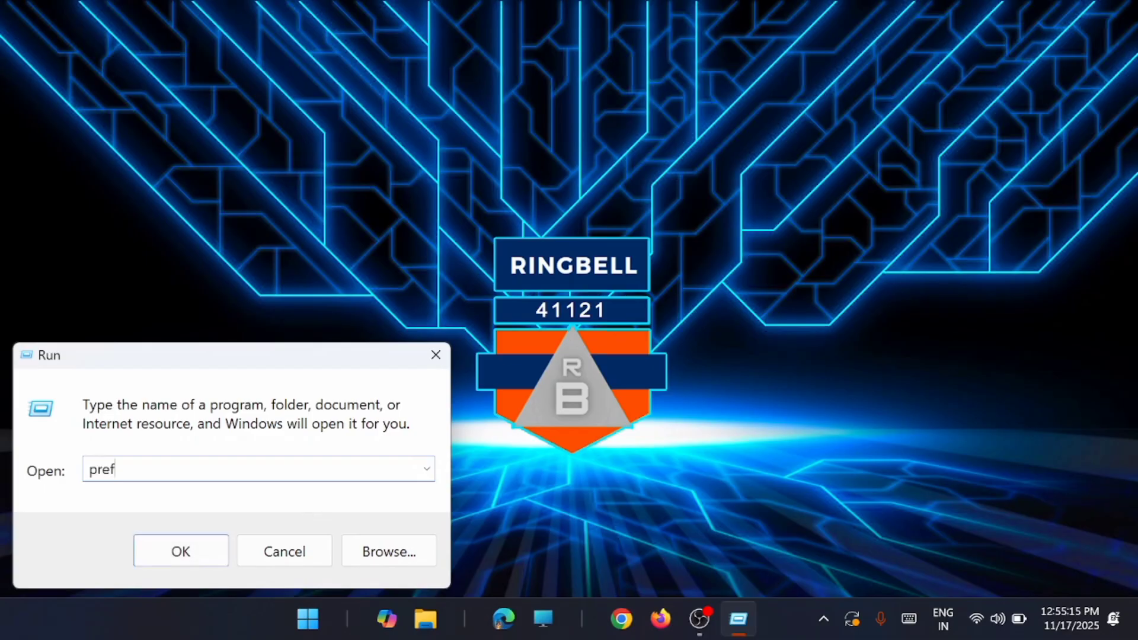
pyautogui.write('etch')
pyautogui.click(186, 550)
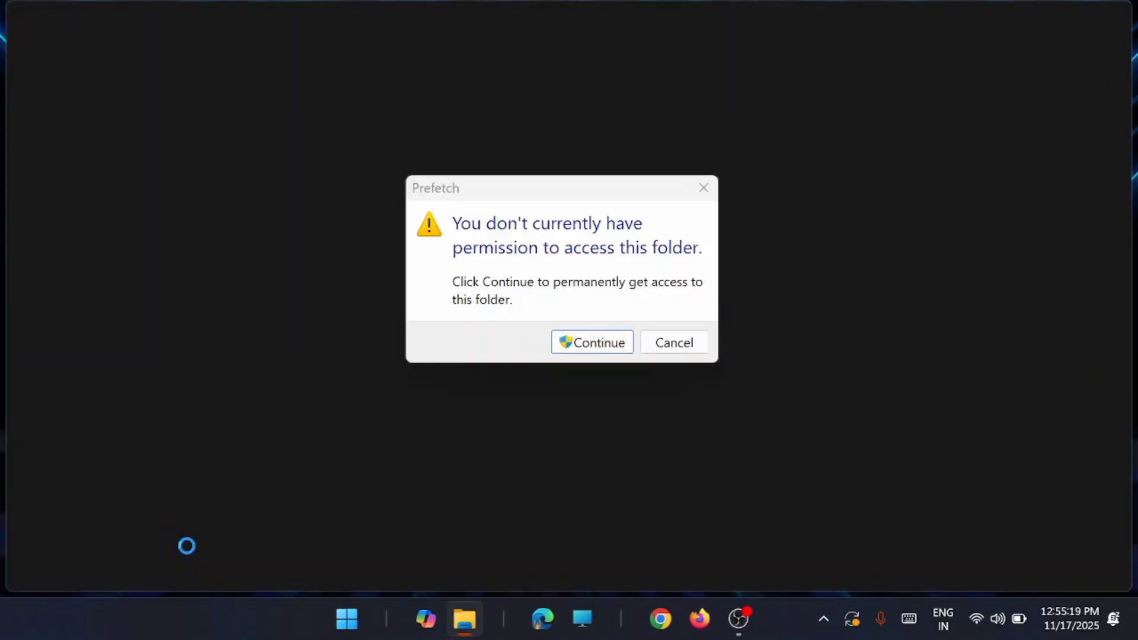
pyautogui.click(602, 343)
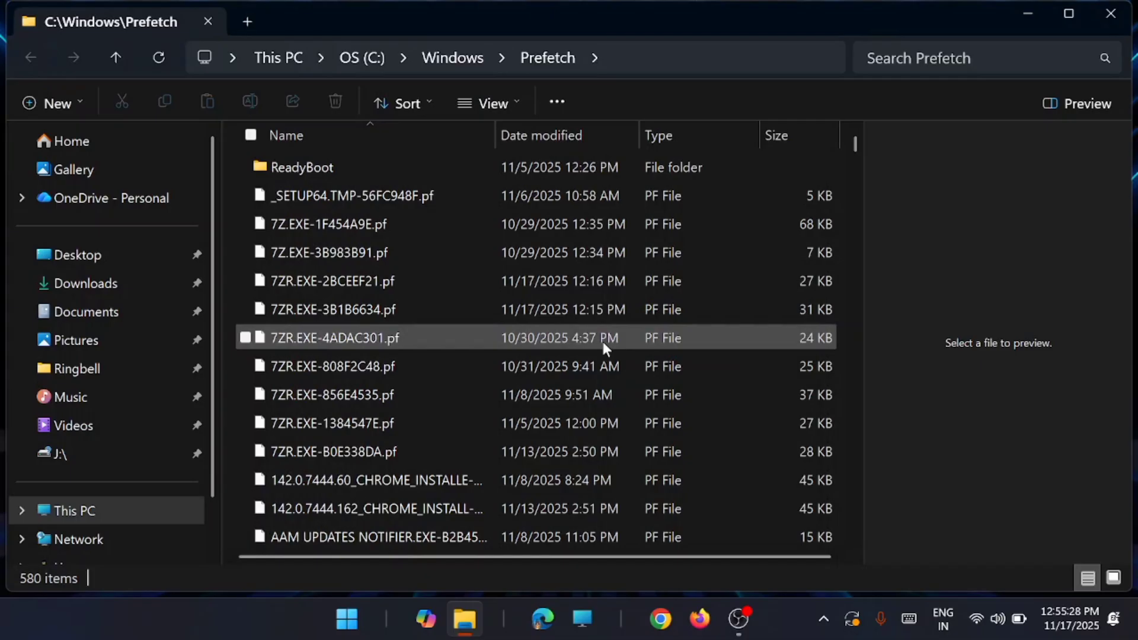
# Step: Delete all items in the Windows Prefetch folder, skipping the file in use, and close the folder window
pyautogui.hotkey('ctrl', 'a')
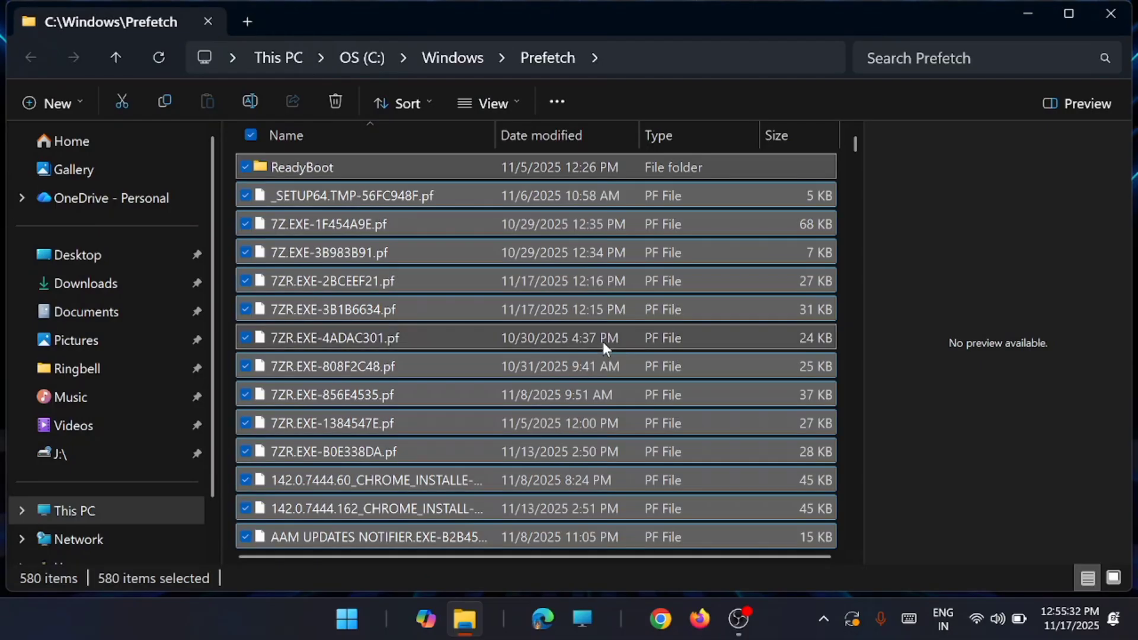
pyautogui.press('Delete')
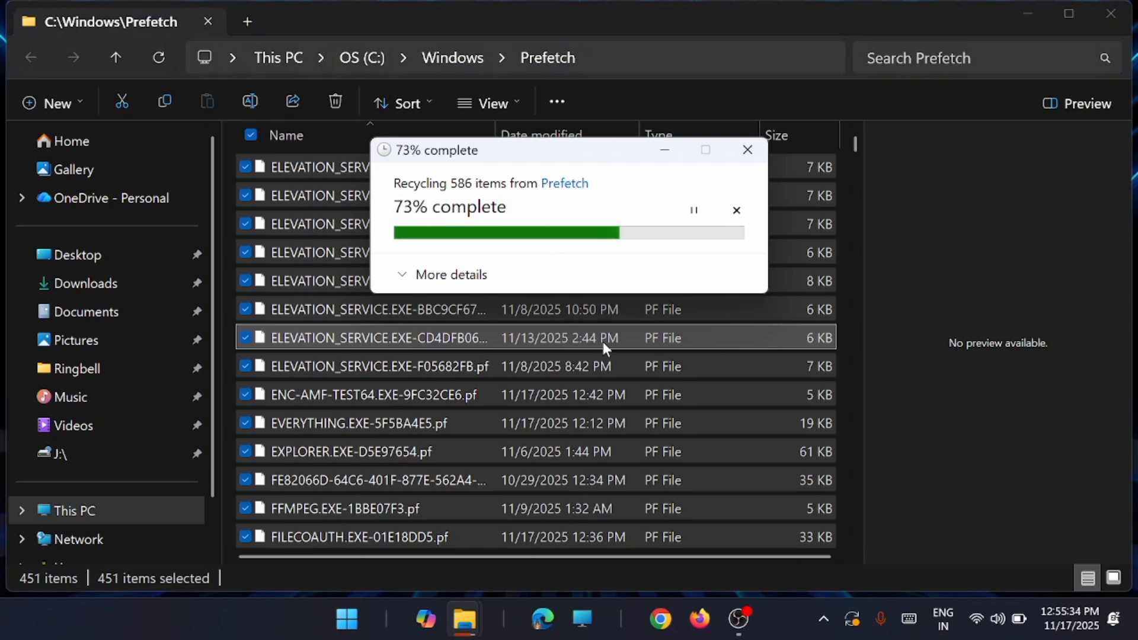
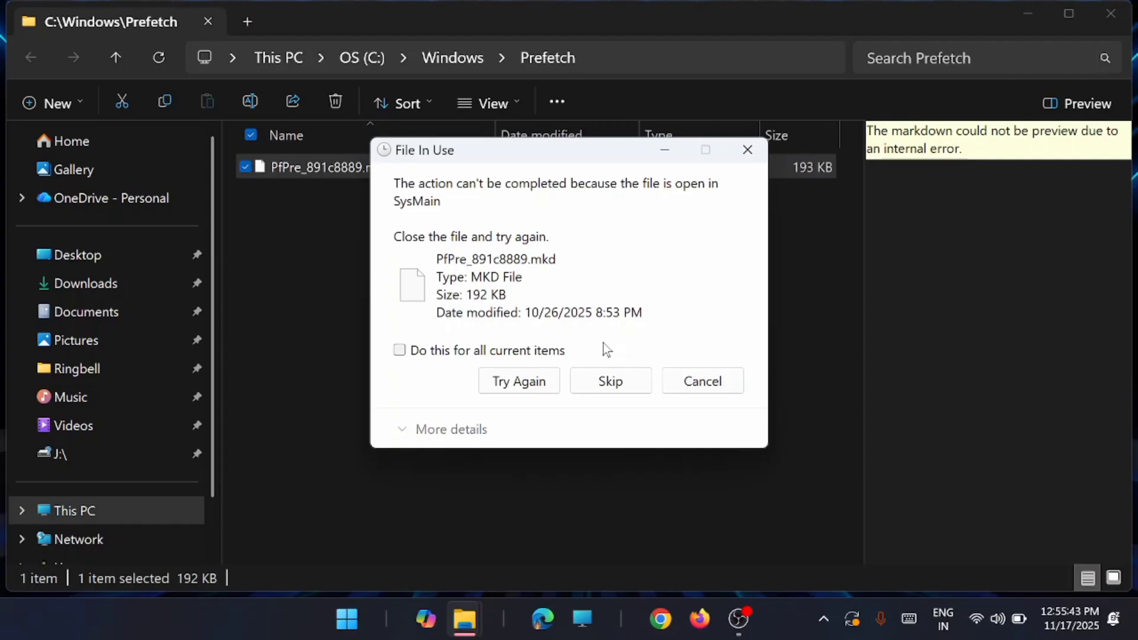
pyautogui.click(612, 384)
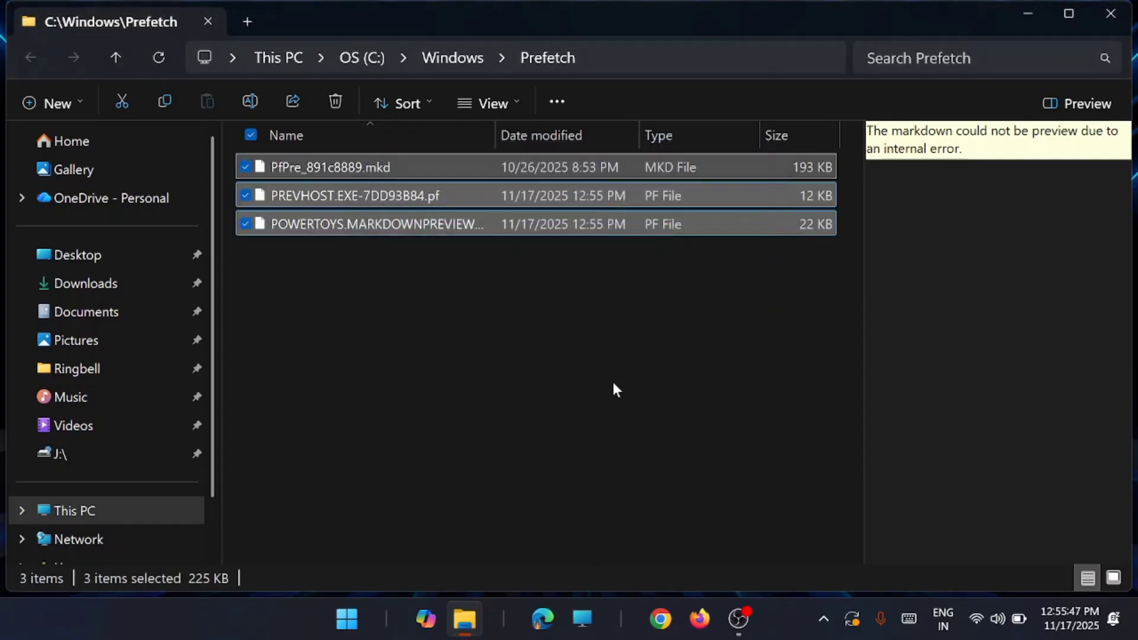
pyautogui.click(612, 383)
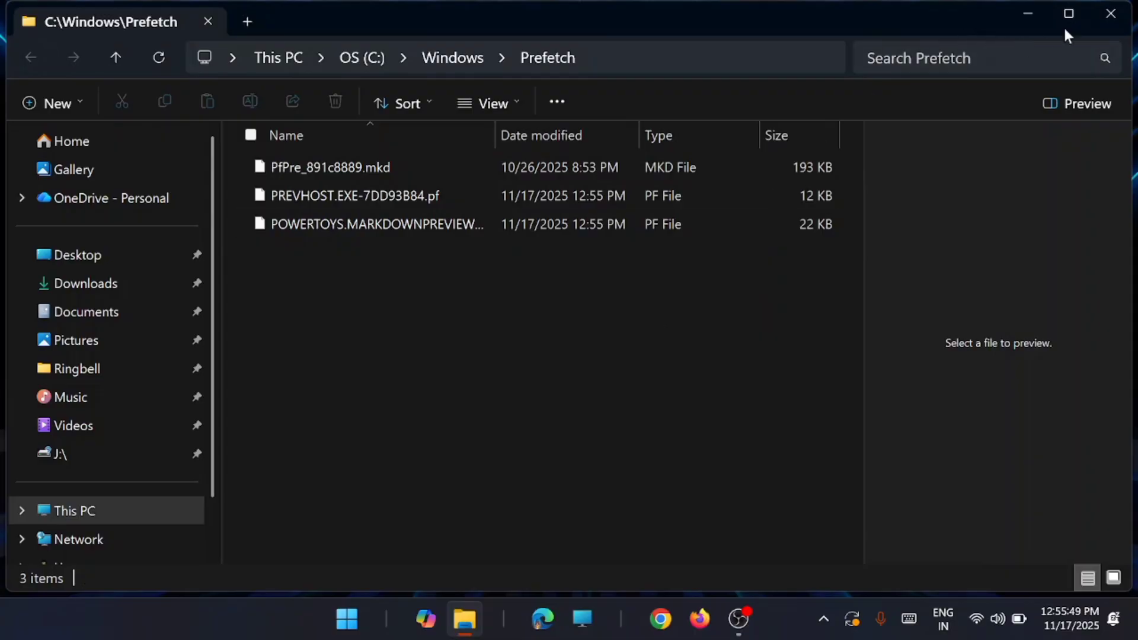
pyautogui.click(1111, 13)
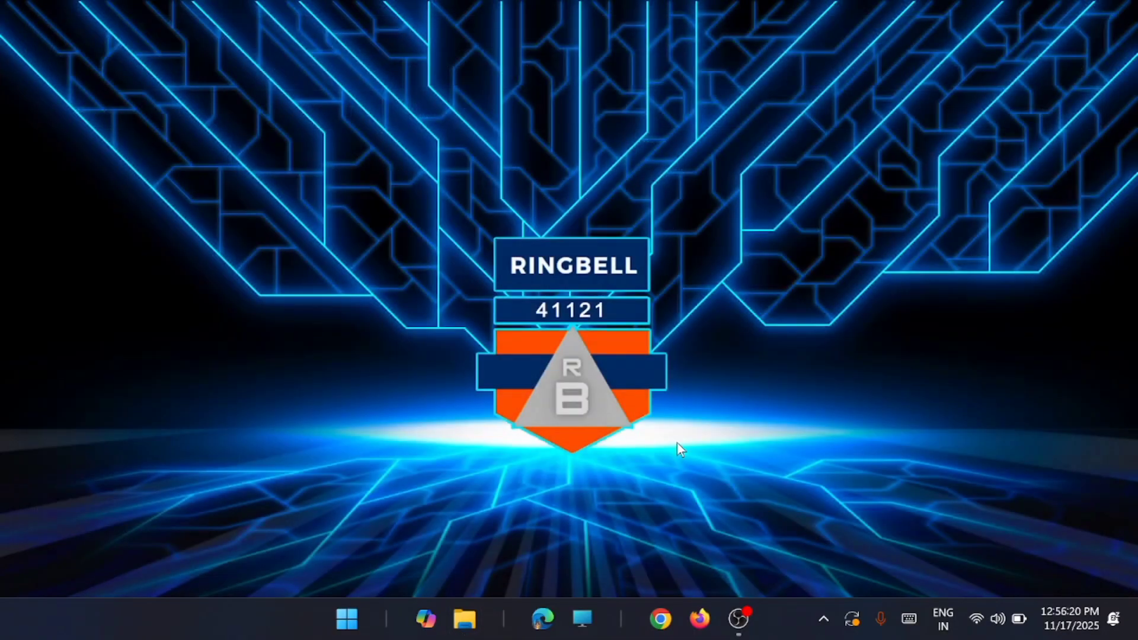
# Step: Open Windows Settings, search for "power" and open the Power, sleep, and battery settings
pyautogui.click(354, 615)
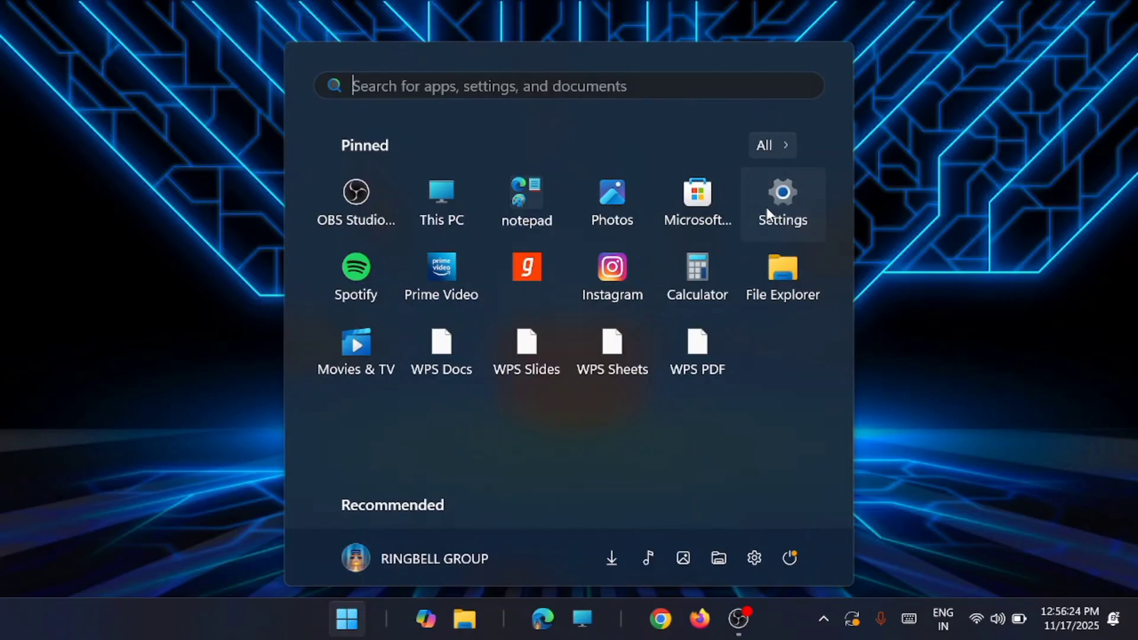
pyautogui.click(768, 213)
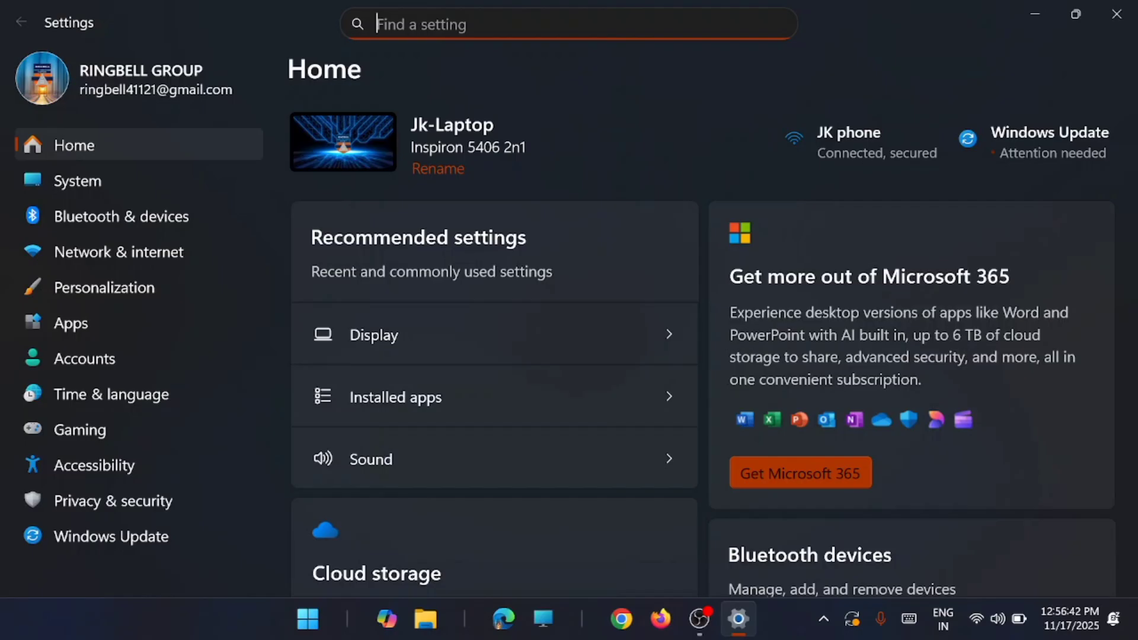
pyautogui.write('po')
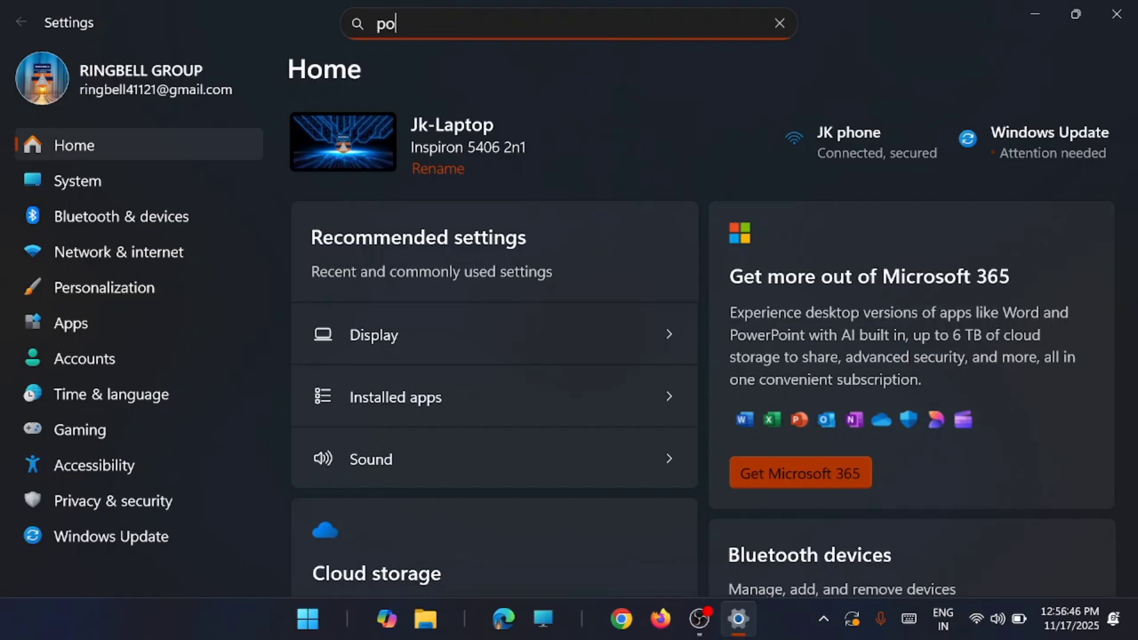
pyautogui.write('wer')
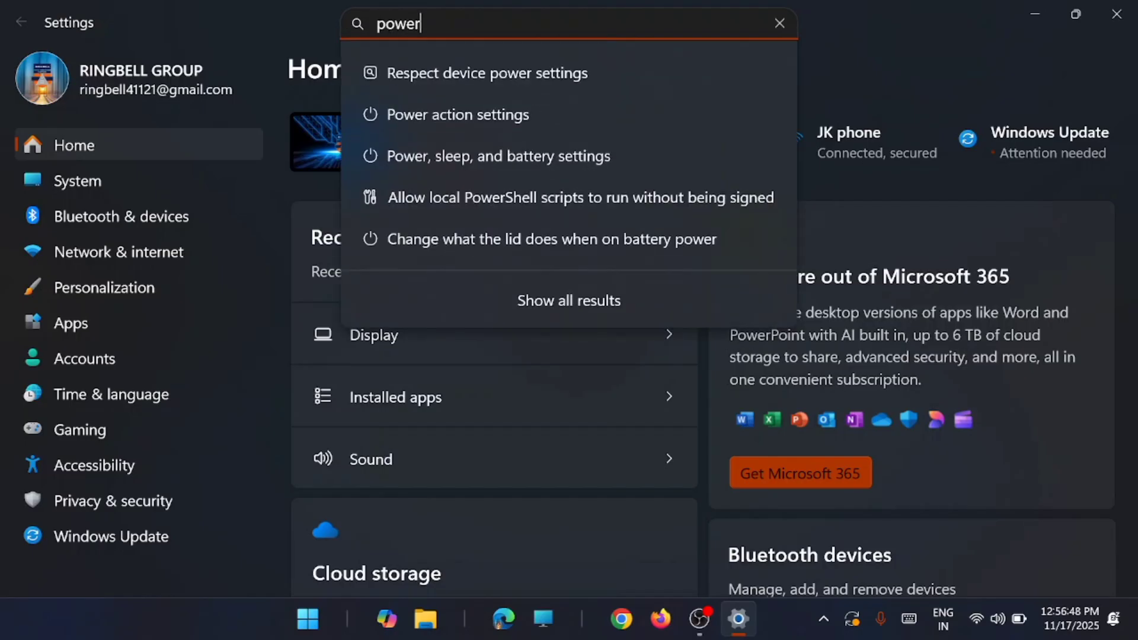
pyautogui.click(513, 160)
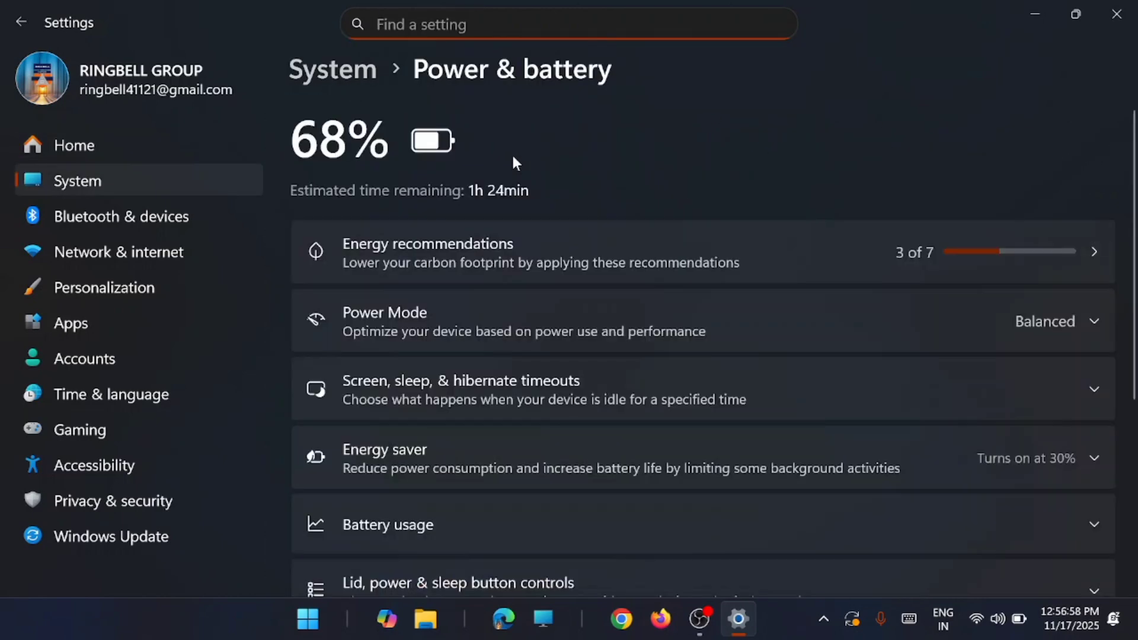
# Step: Set the Power Mode to Best Performance for both Plugged in and On battery
pyautogui.scroll(-2, 513, 158)
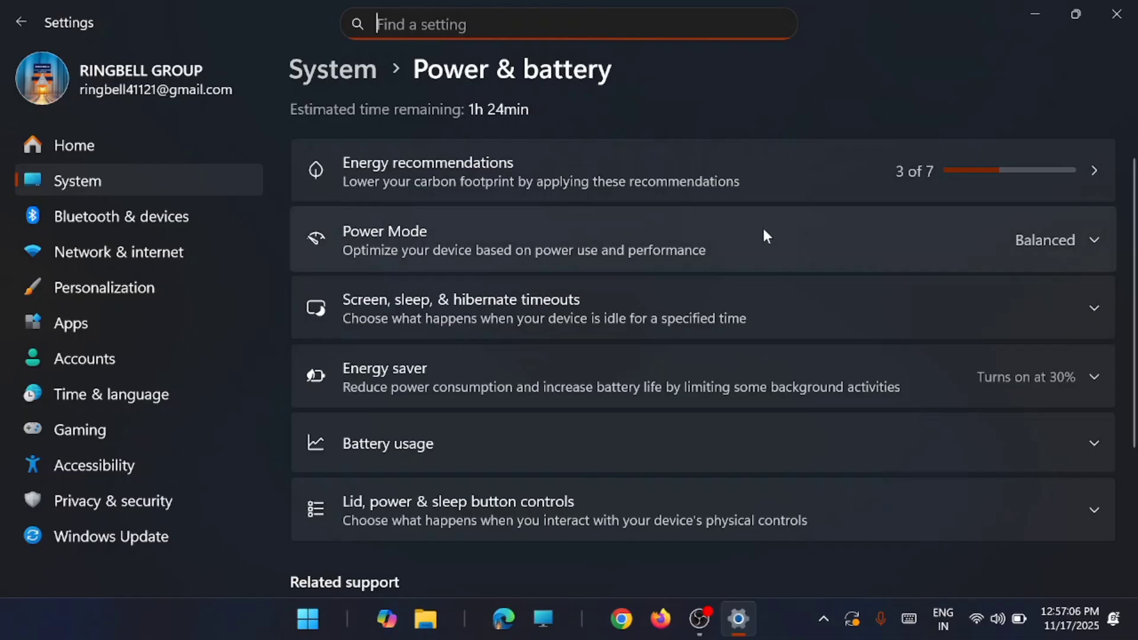
pyautogui.click(1019, 244)
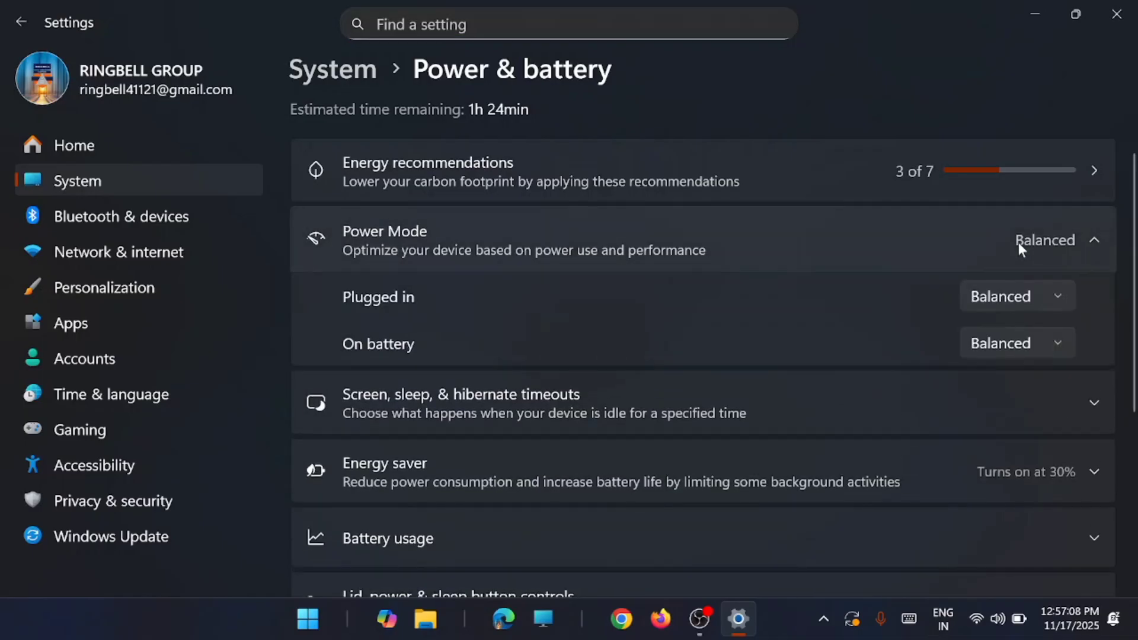
pyautogui.click(1030, 298)
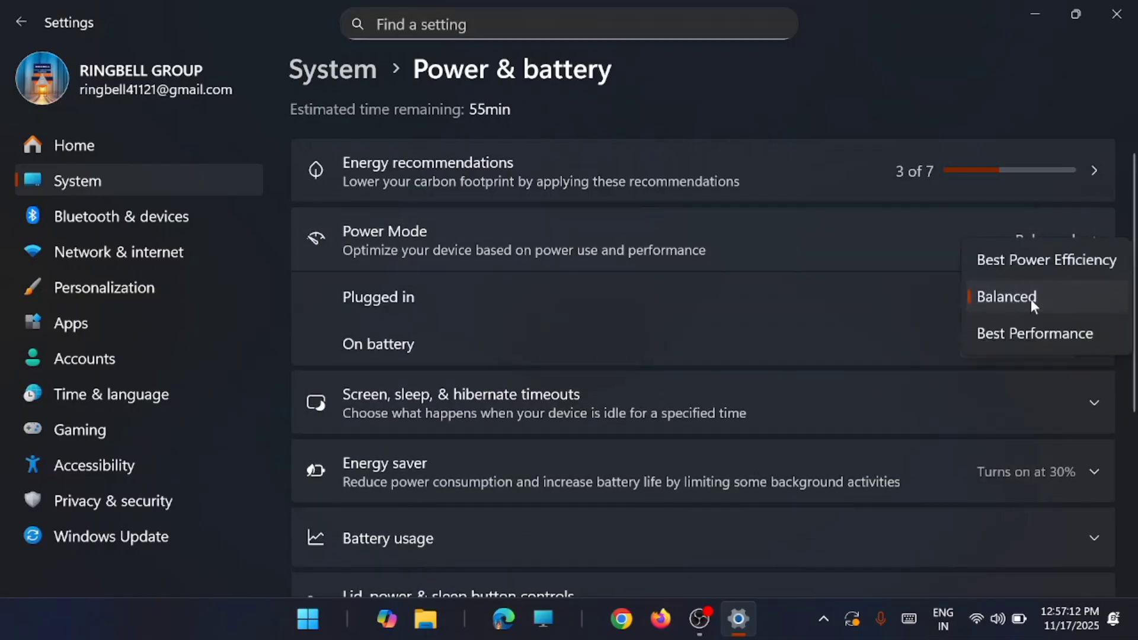
pyautogui.click(1005, 333)
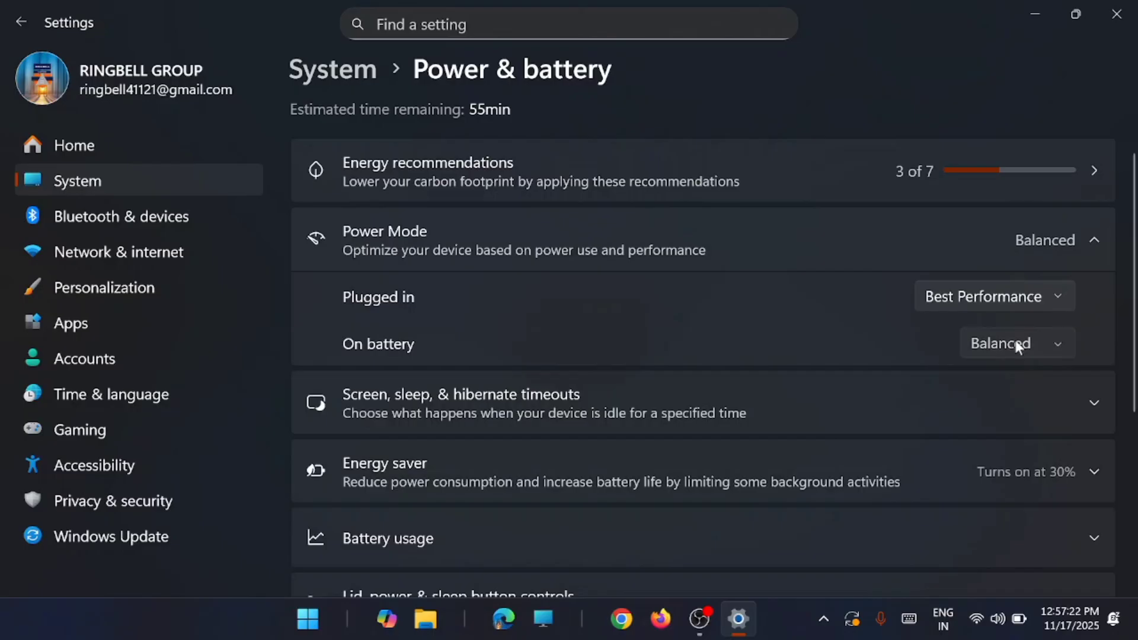
pyautogui.click(1015, 343)
pyautogui.click(1016, 380)
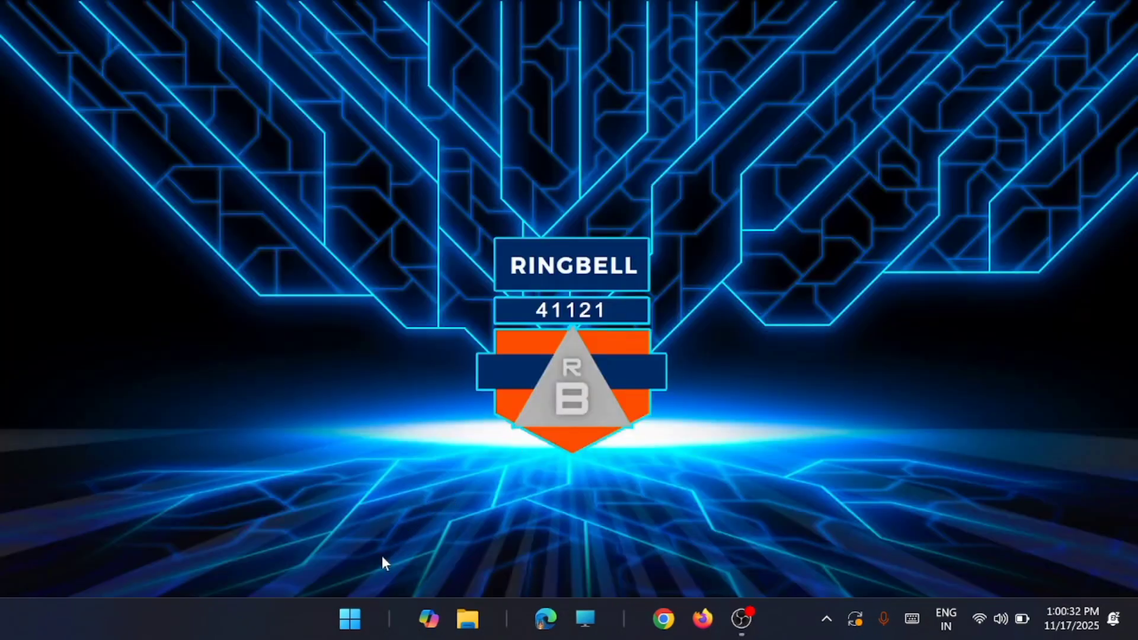
# Step: Search Windows for "power pla" and open the Choose a power plan page
pyautogui.click(351, 619)
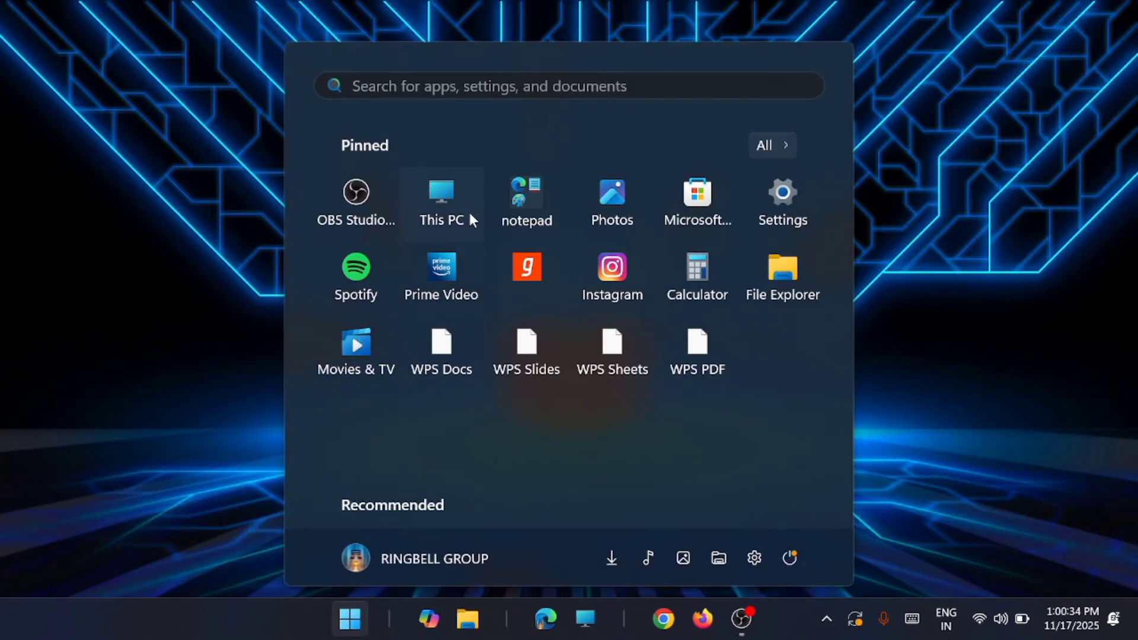
pyautogui.click(456, 89)
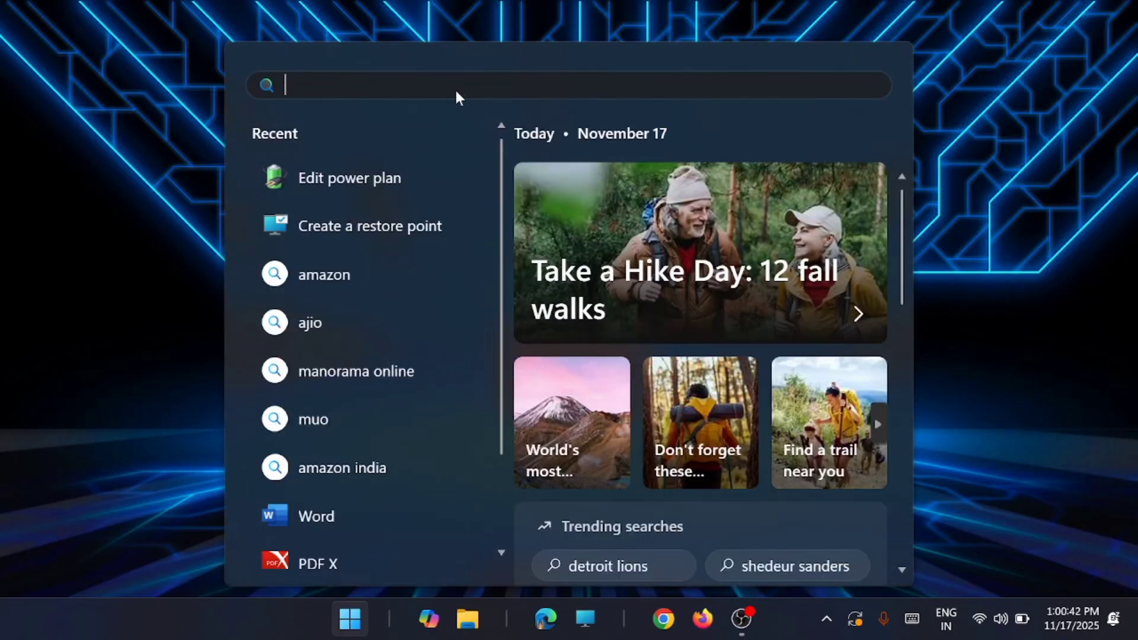
pyautogui.write('power pla')
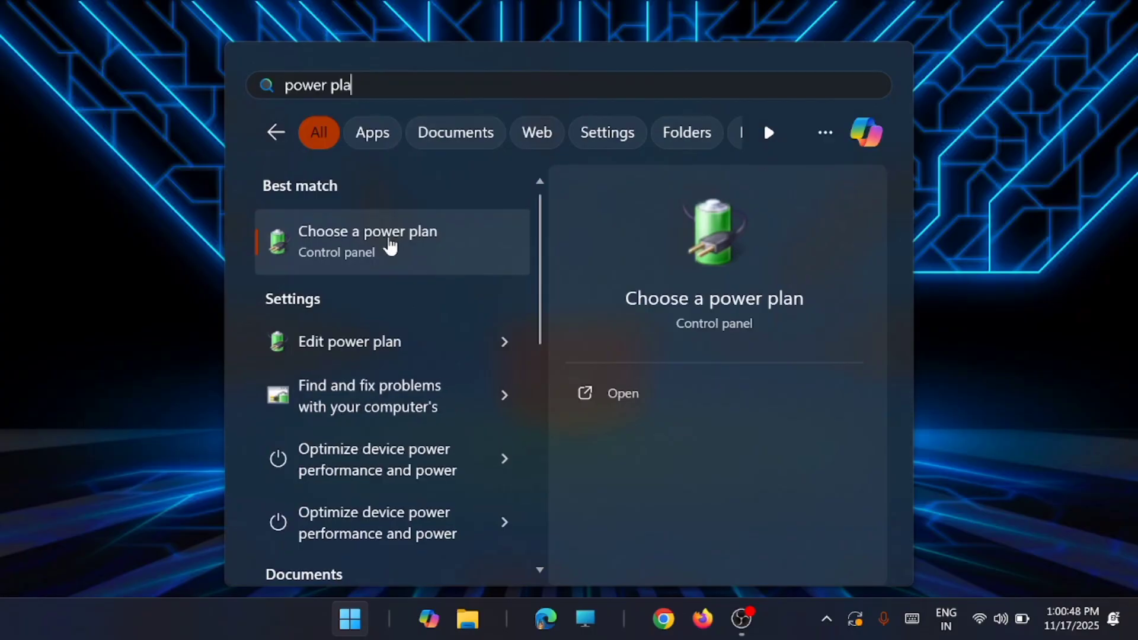
pyautogui.click(390, 244)
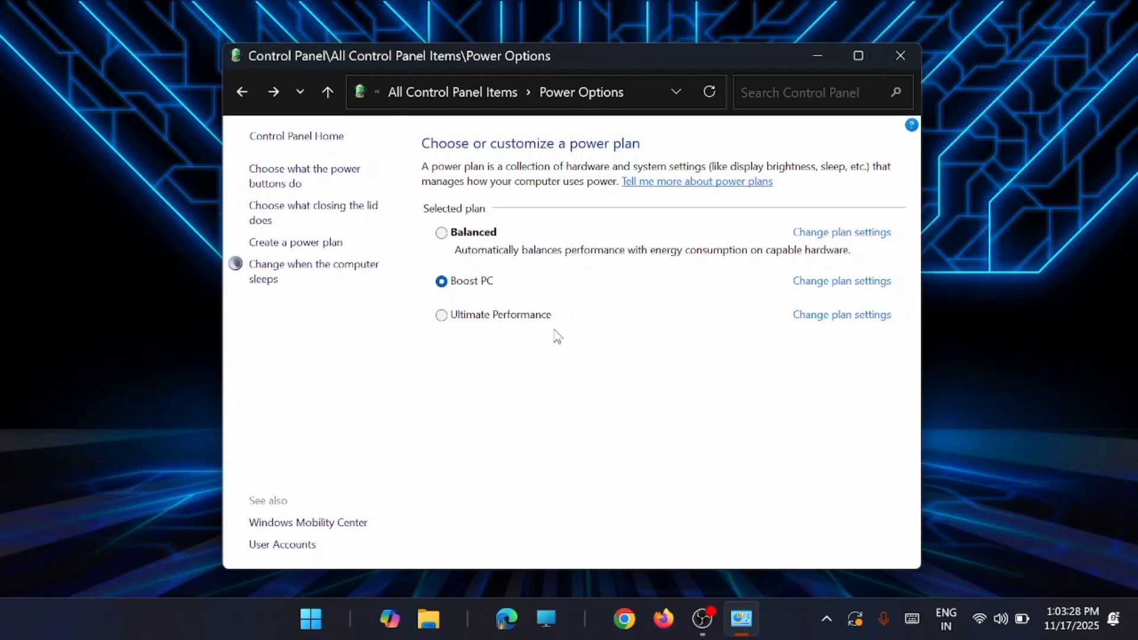
# Step: Open the settings for what closing the lid does and unlock the currently unavailable shutdown settings
pyautogui.click(348, 221)
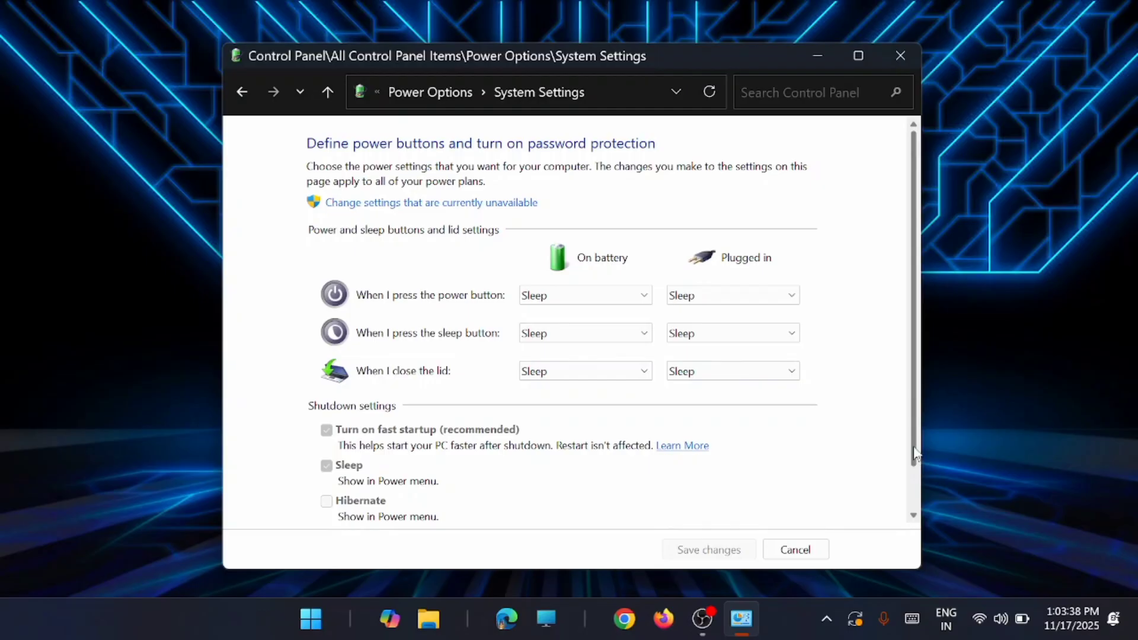
pyautogui.scroll(-2, 444, 443)
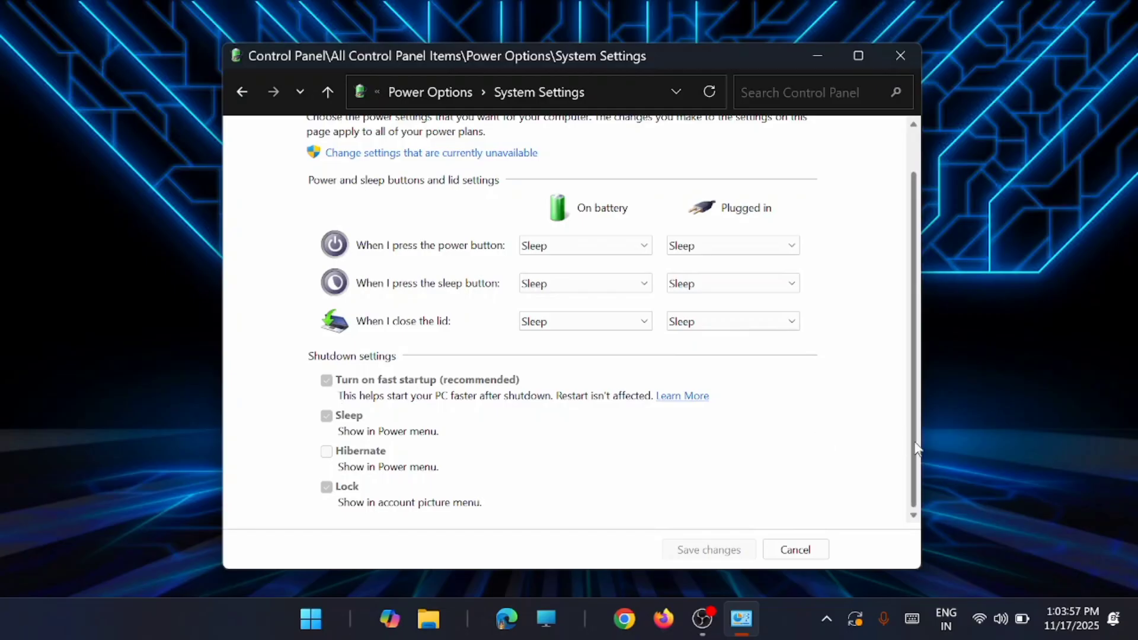
pyautogui.moveTo(913, 445); pyautogui.dragTo(912, 404)
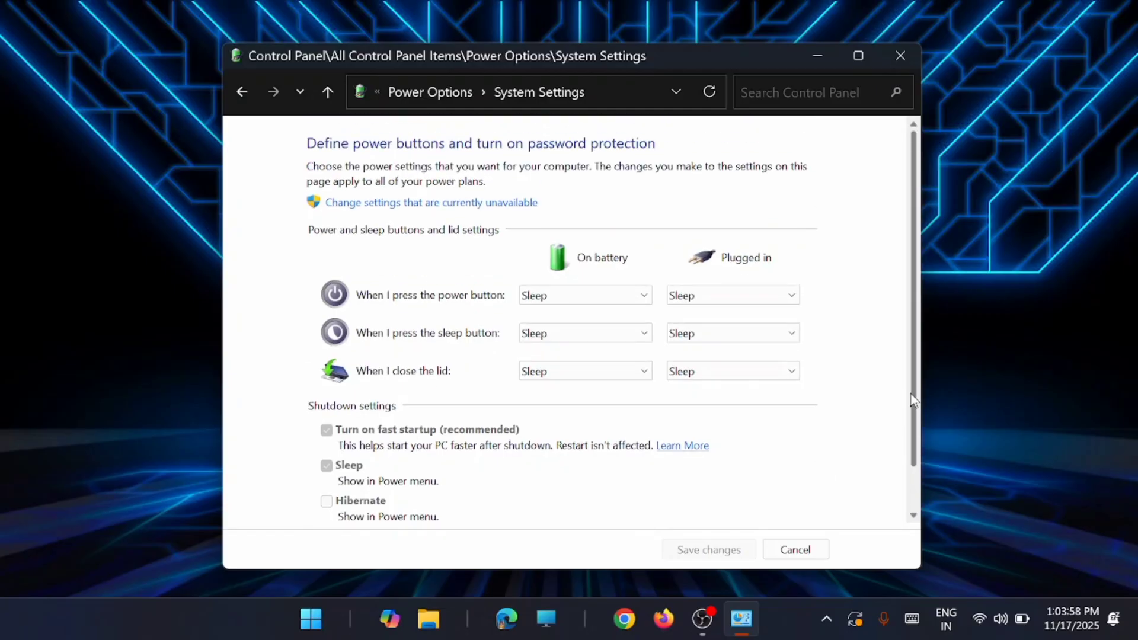
pyautogui.click(492, 205)
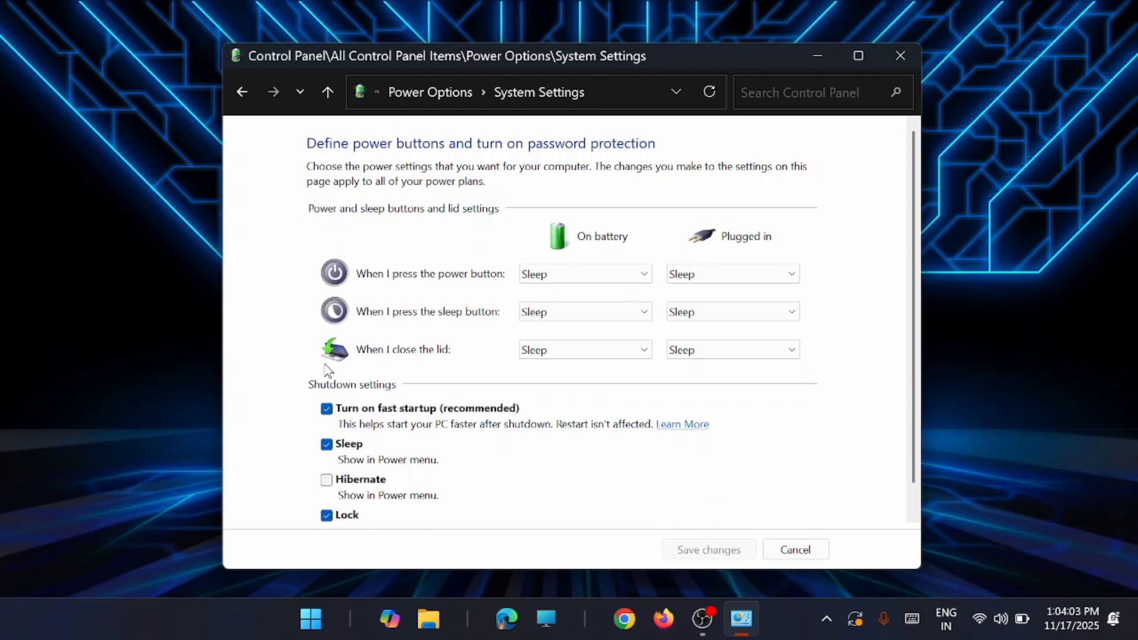
# Step: Toggle the "Turn on fast startup (recommended)" shutdown setting and save the changes
pyautogui.click(326, 409)
pyautogui.click(326, 409)
pyautogui.click(326, 410)
pyautogui.click(327, 410)
pyautogui.click(699, 550)
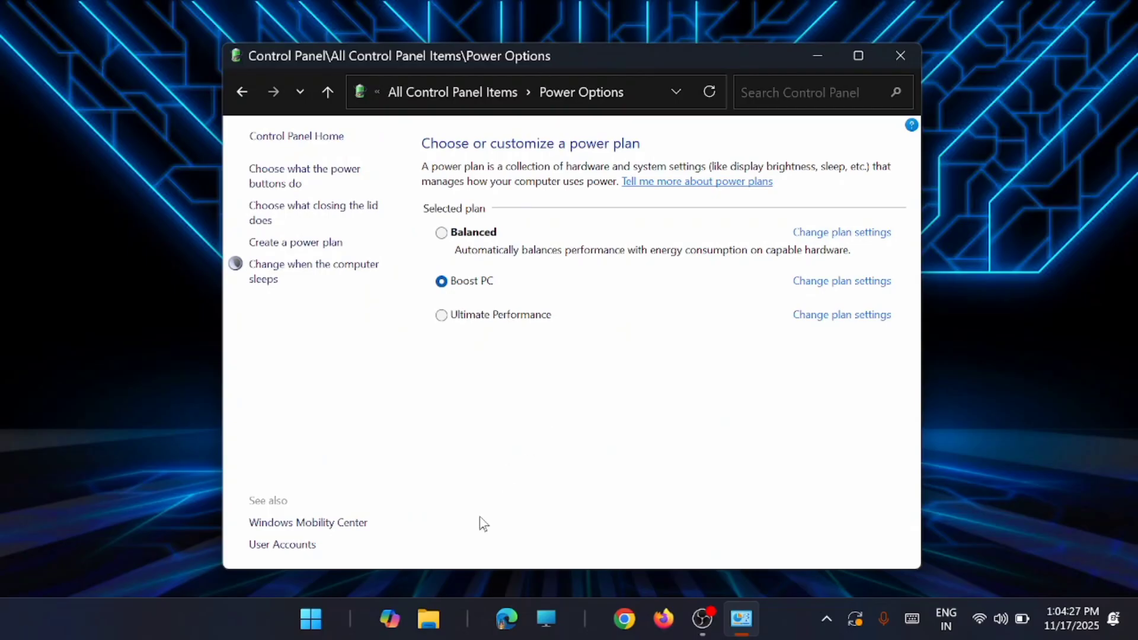
# Step: Examine the CPU performance details in Task Manager, then minimize its window
pyautogui.rightClick(311, 621)
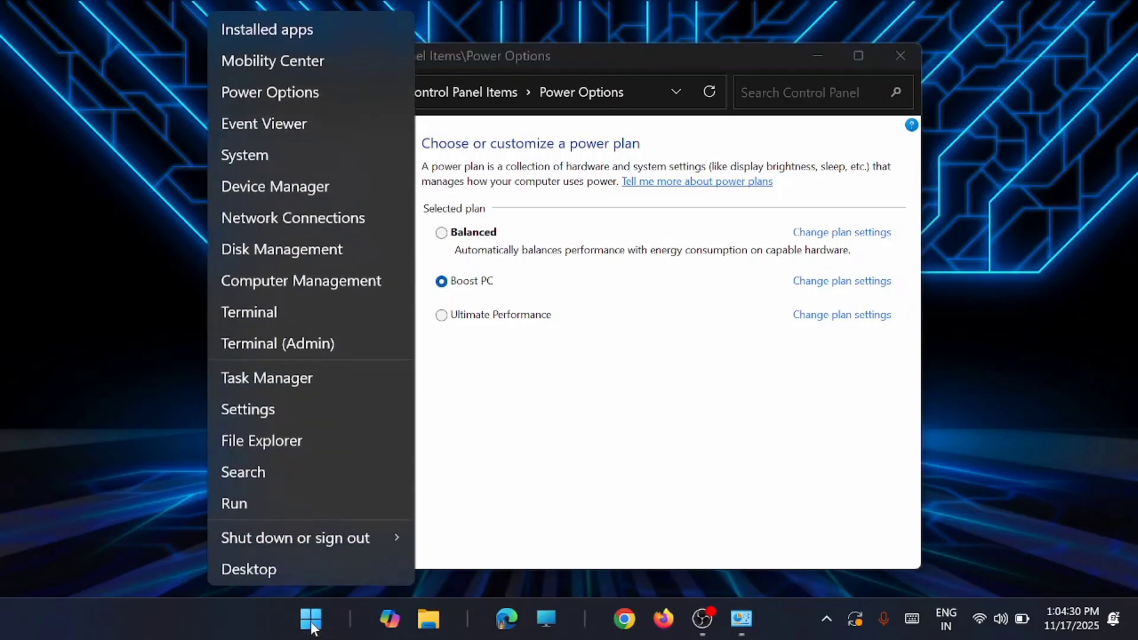
pyautogui.click(277, 383)
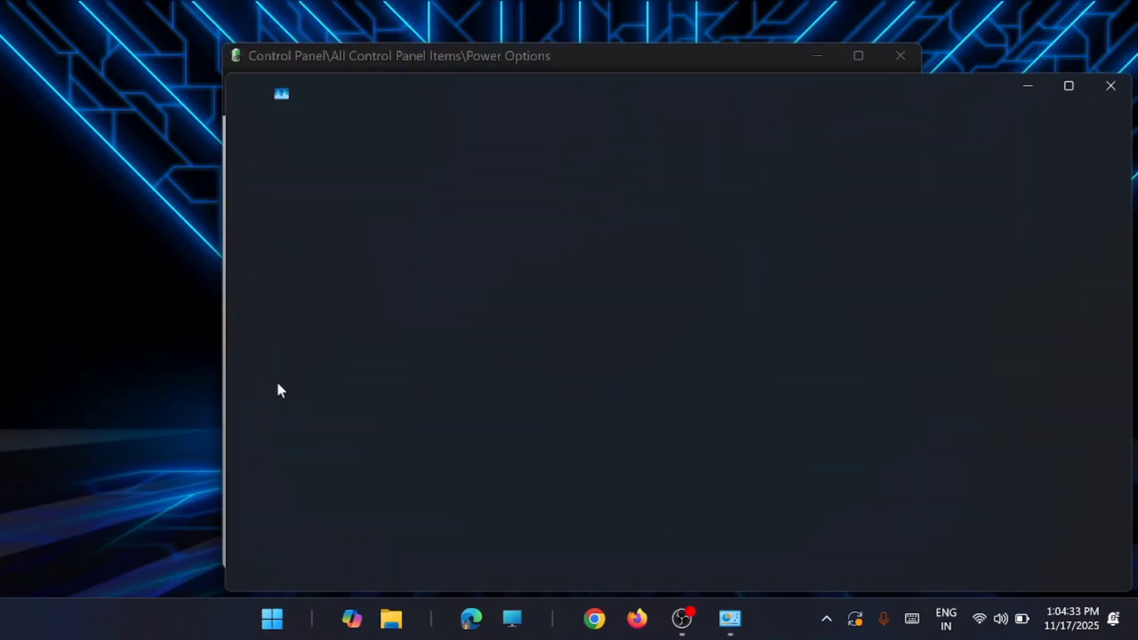
pyautogui.click(295, 216)
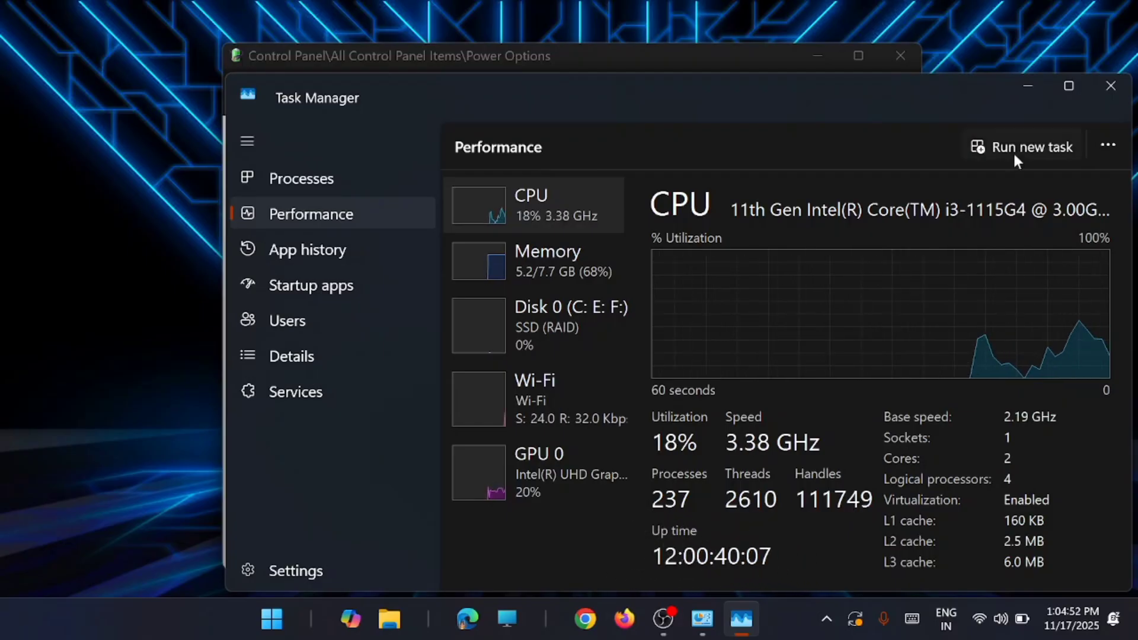
pyautogui.click(1028, 86)
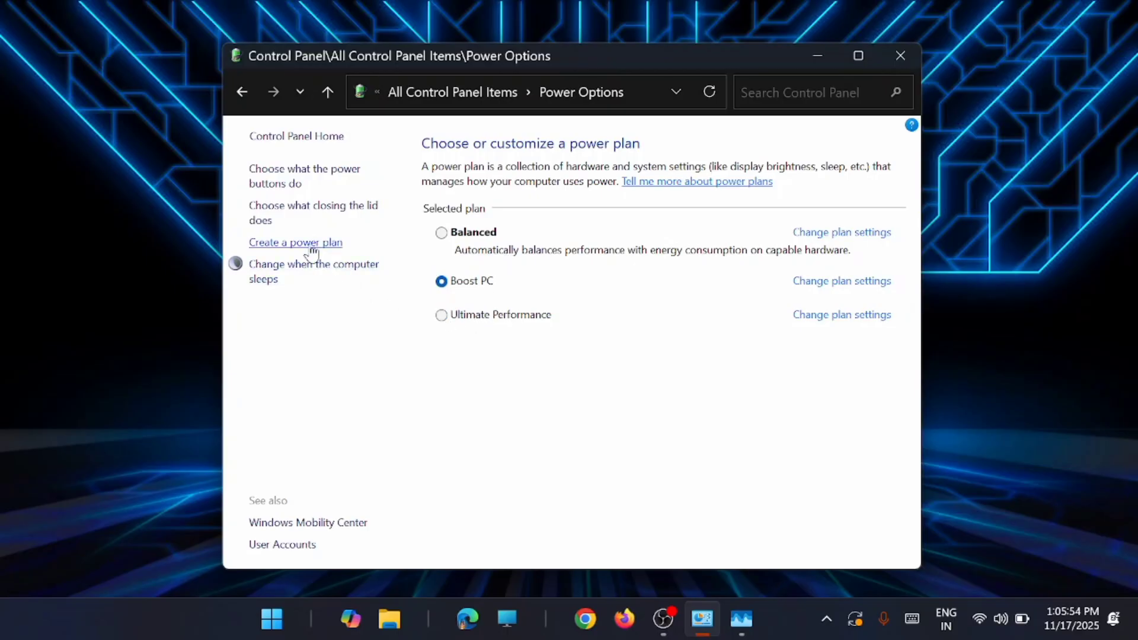
# Step: Cancel creating a new power plan and open the advanced power settings of the Boost PC plan instead
pyautogui.click(313, 243)
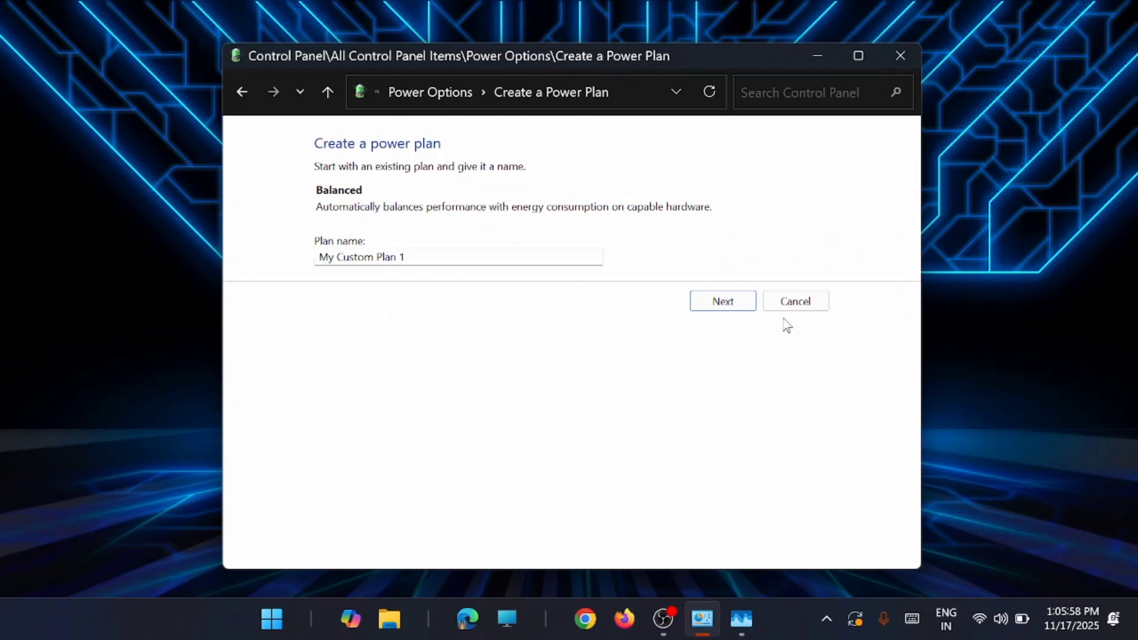
pyautogui.click(798, 307)
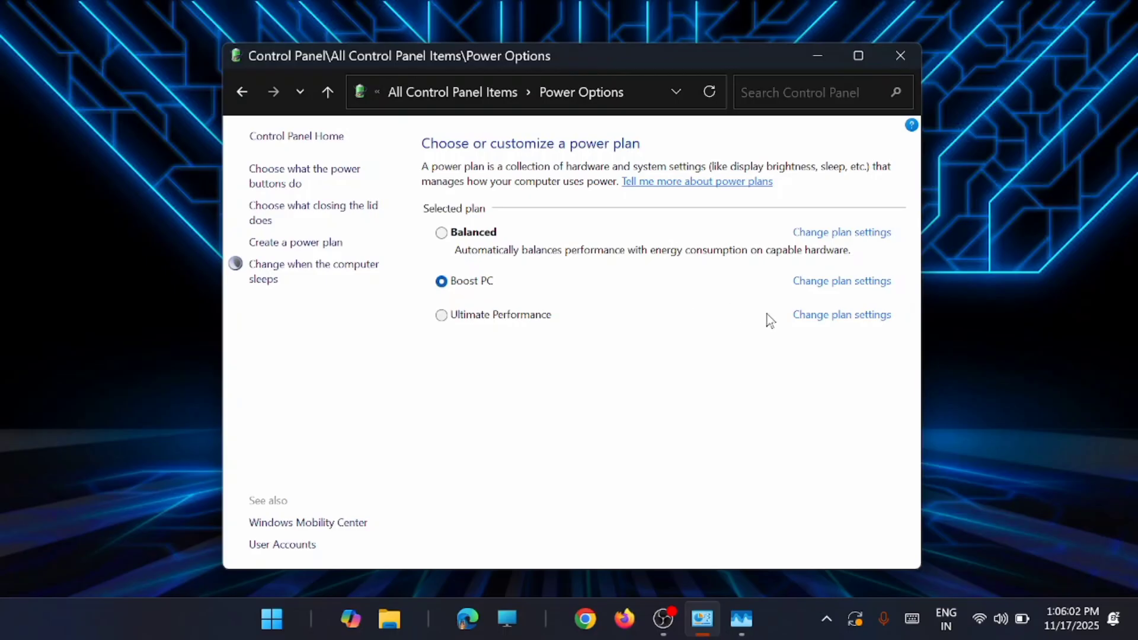
pyautogui.click(852, 285)
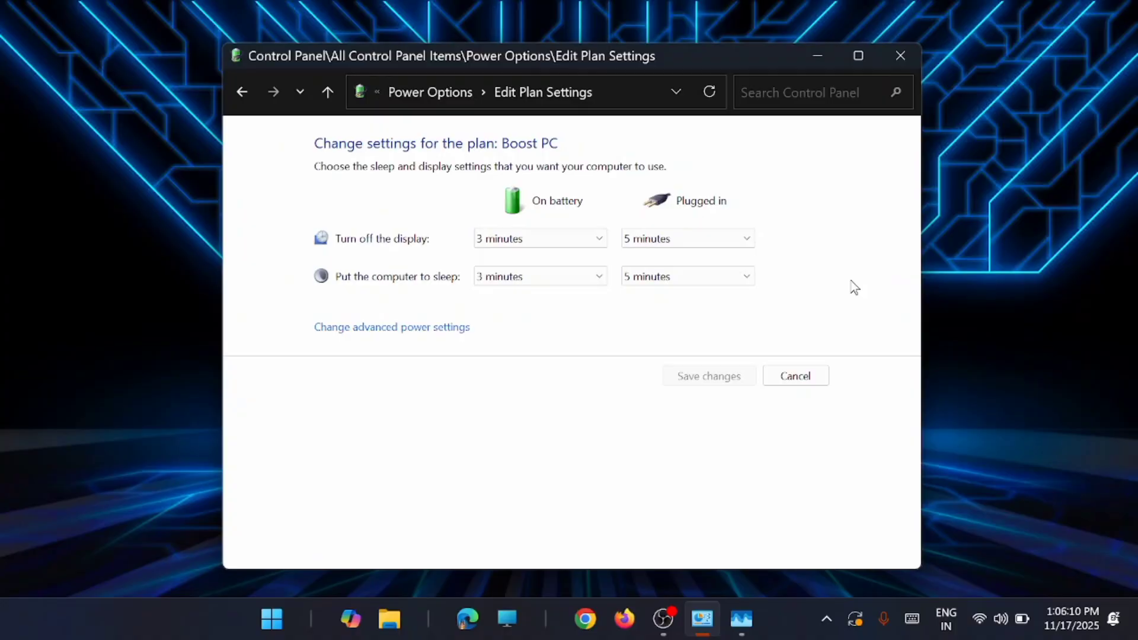
pyautogui.click(398, 330)
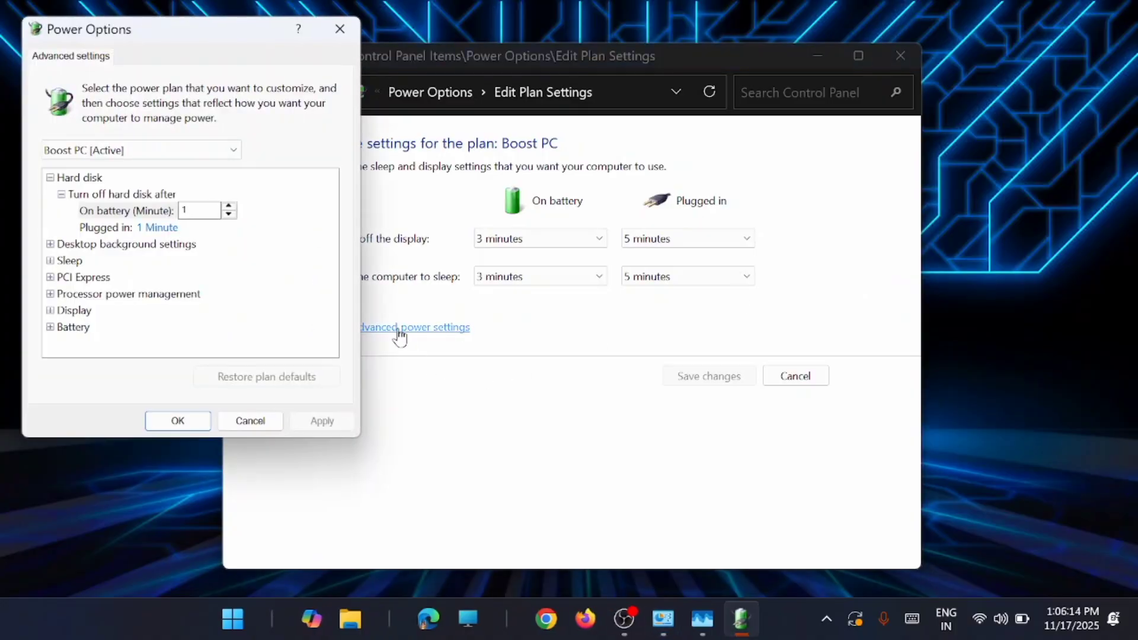
pyautogui.moveTo(210, 37); pyautogui.dragTo(533, 115)
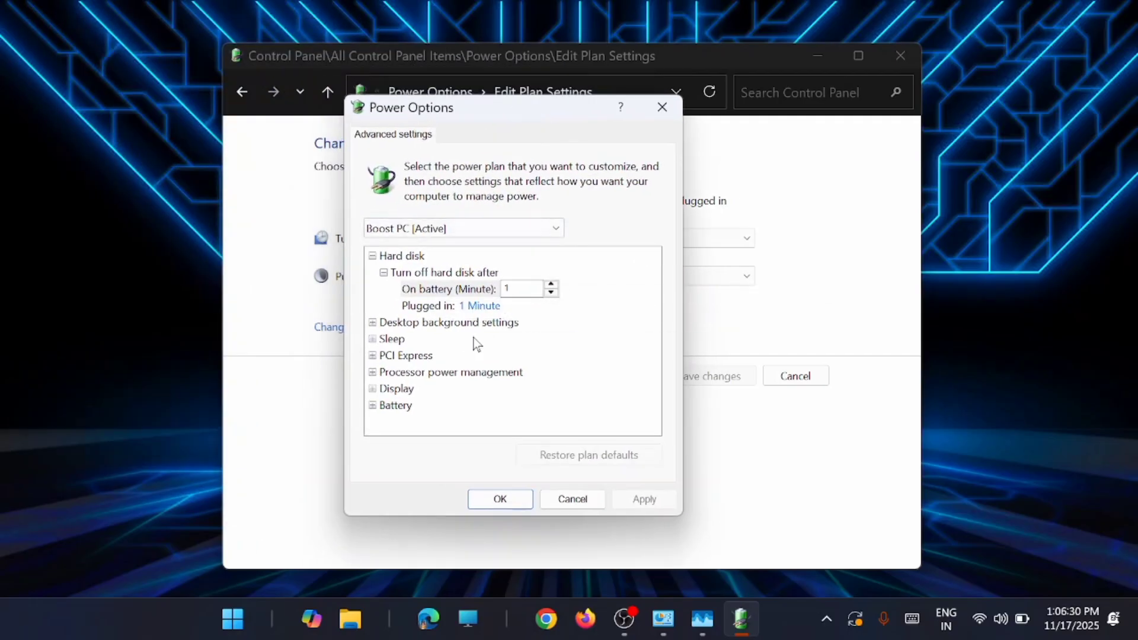
# Step: Set PCI Express Link State Power Management to Off both on battery and plugged in for the Boost PC plan
pyautogui.click(372, 356)
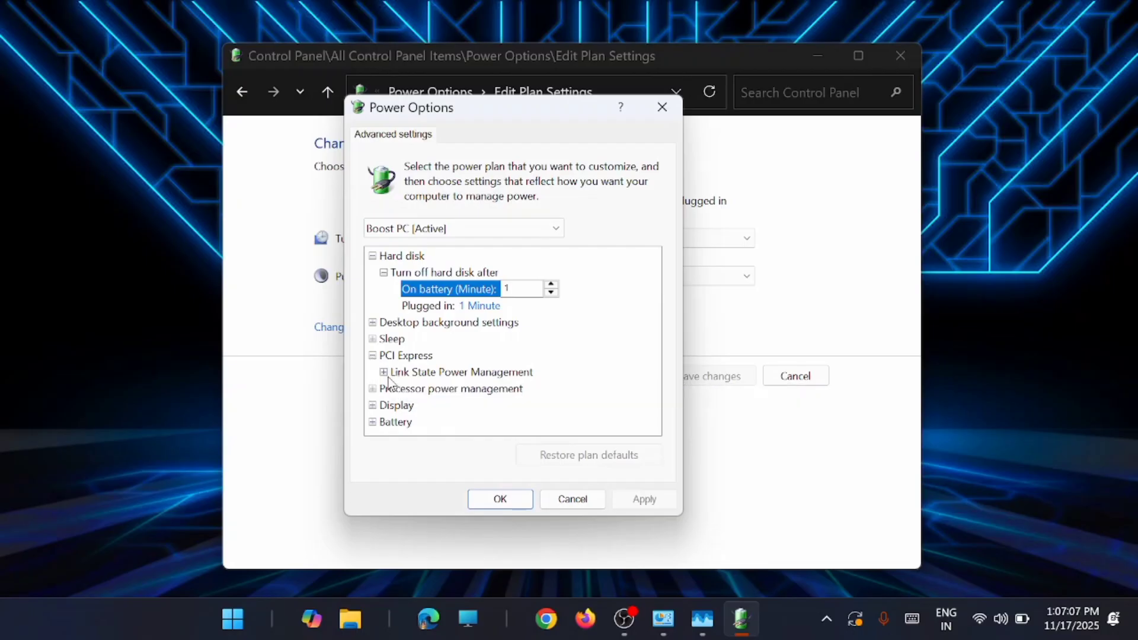
pyautogui.click(383, 373)
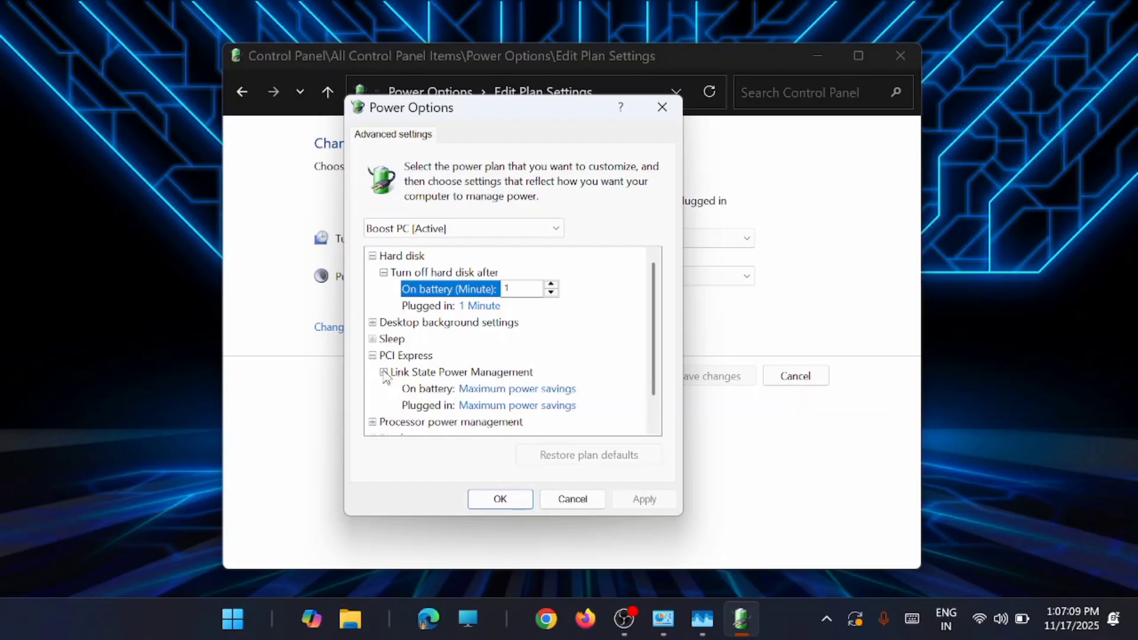
pyautogui.scroll(-1, 578, 355)
pyautogui.click(578, 356)
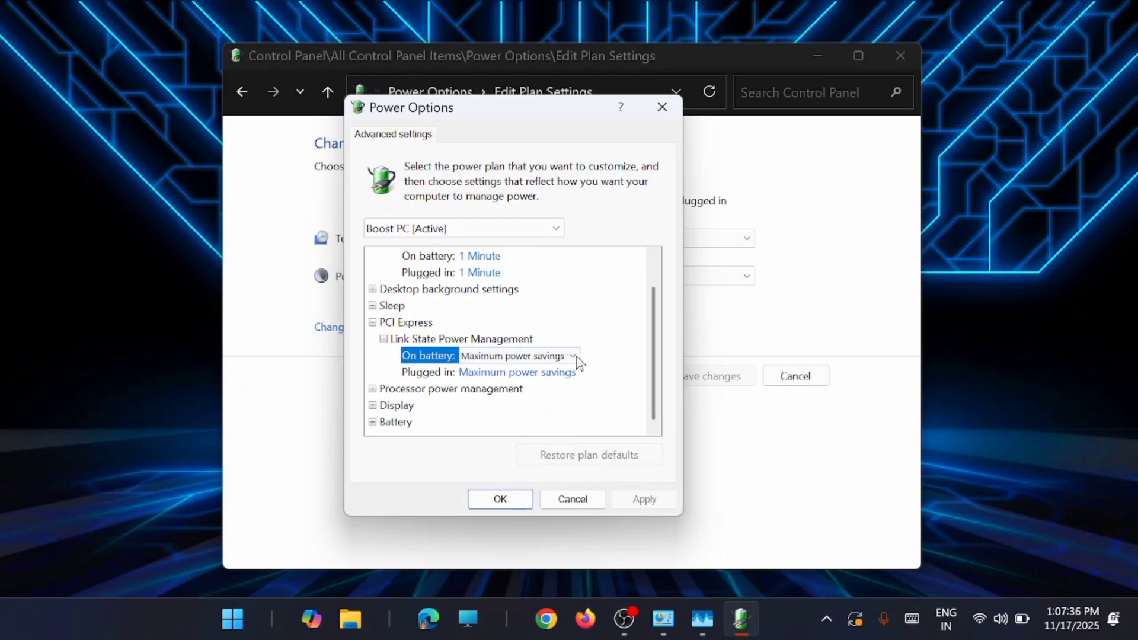
pyautogui.click(573, 357)
pyautogui.click(539, 371)
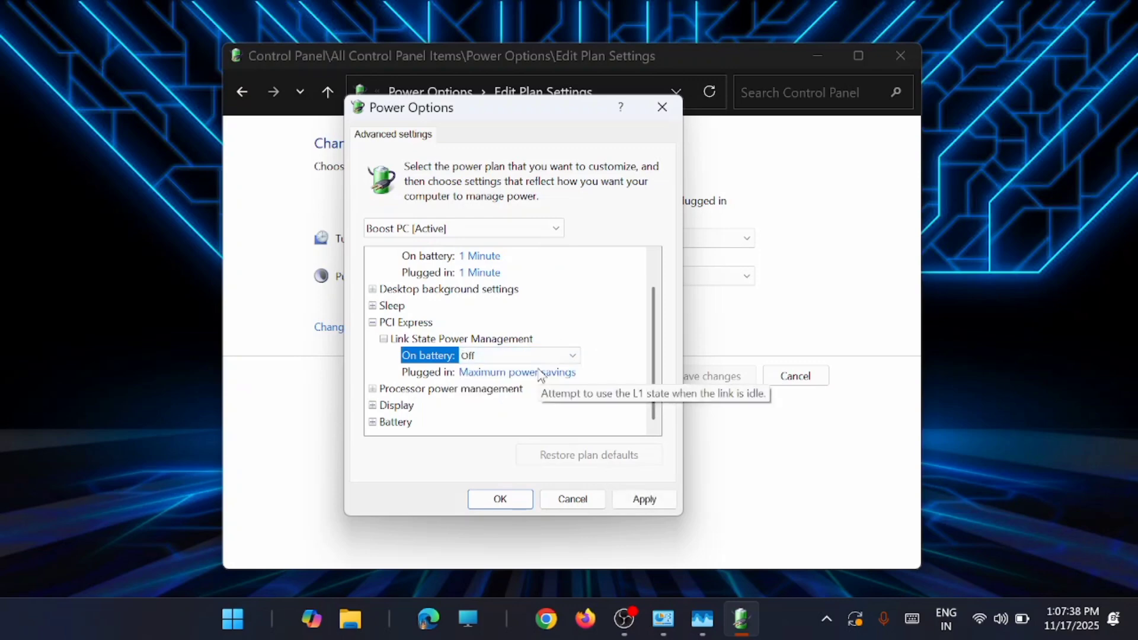
pyautogui.click(555, 377)
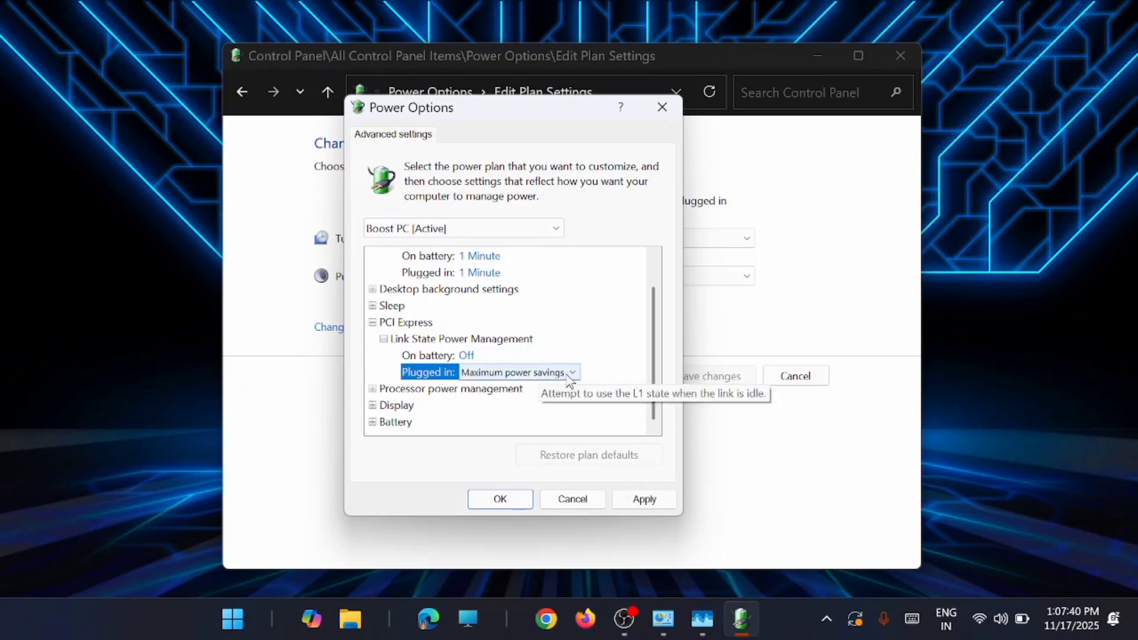
pyautogui.click(565, 374)
pyautogui.click(501, 389)
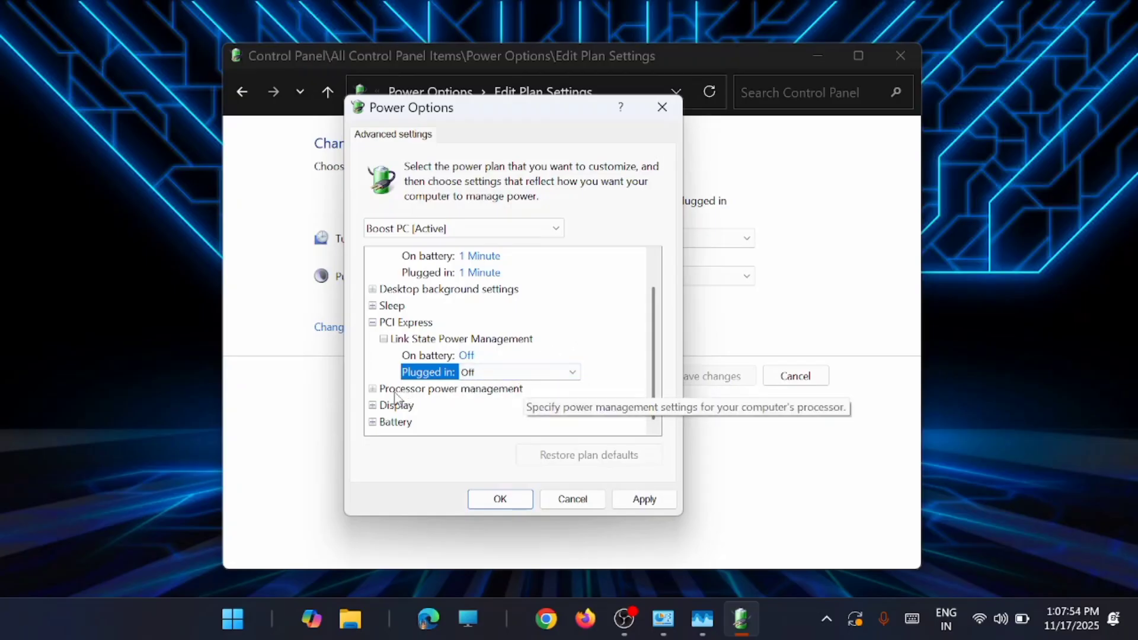
# Step: Set the minimum processor state to 100% both on battery and plugged in, apply it, and close the power options
pyautogui.click(372, 389)
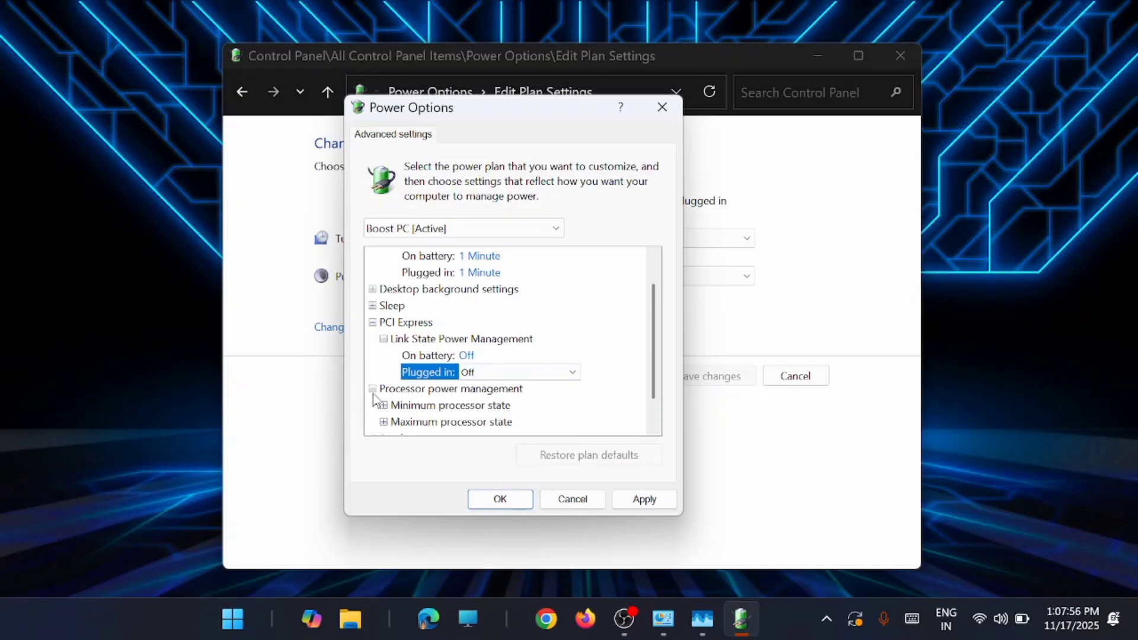
pyautogui.scroll(-1, 653, 374)
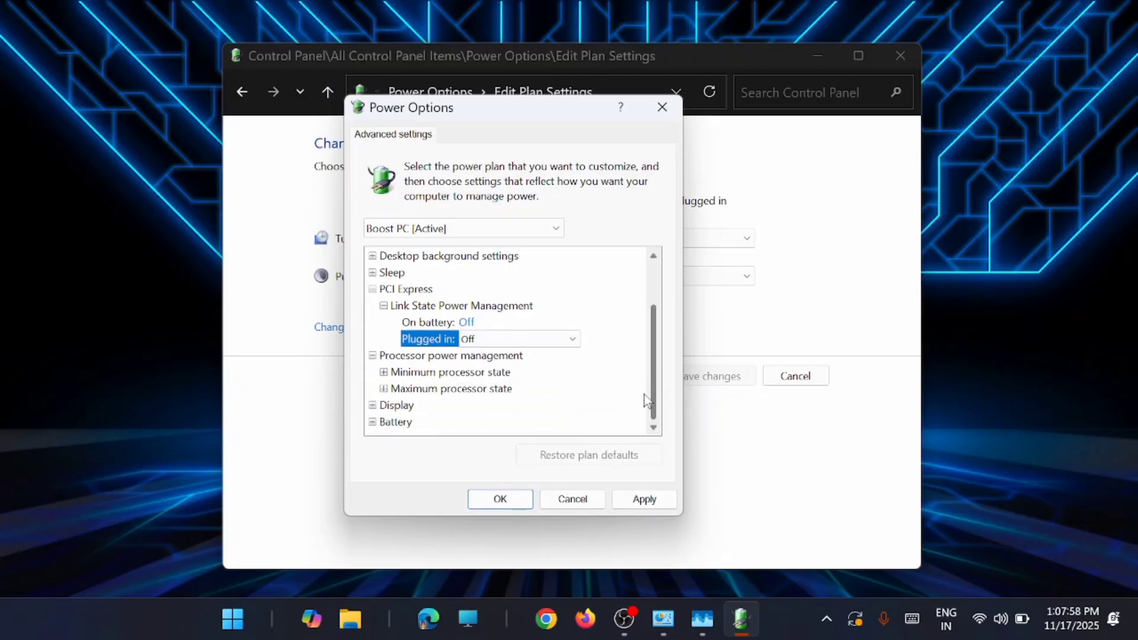
pyautogui.click(384, 372)
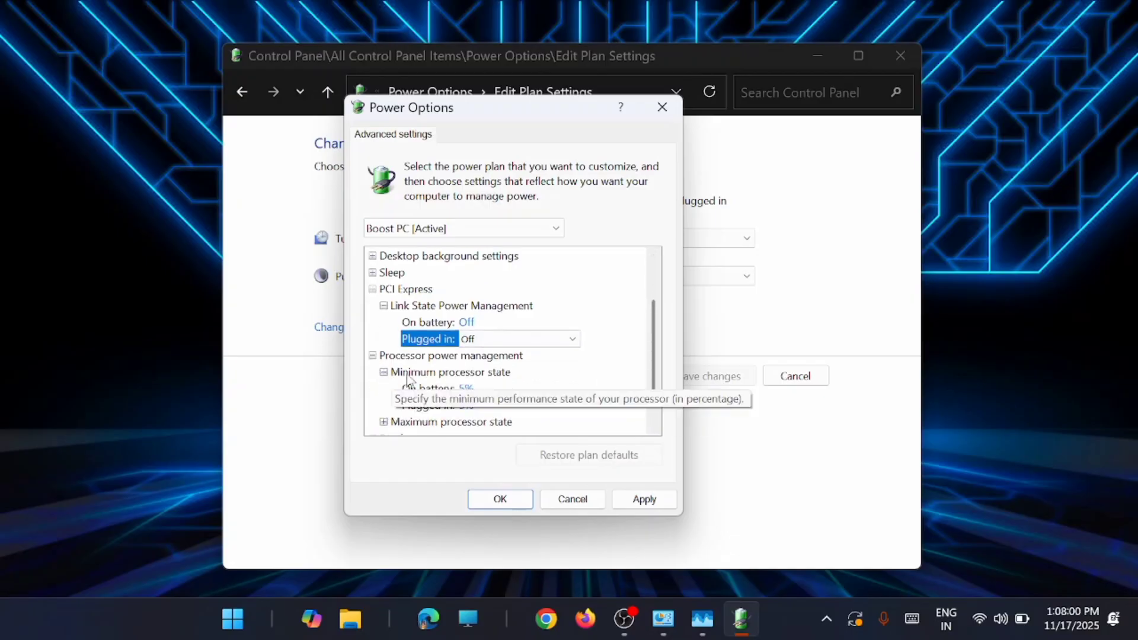
pyautogui.click(454, 392)
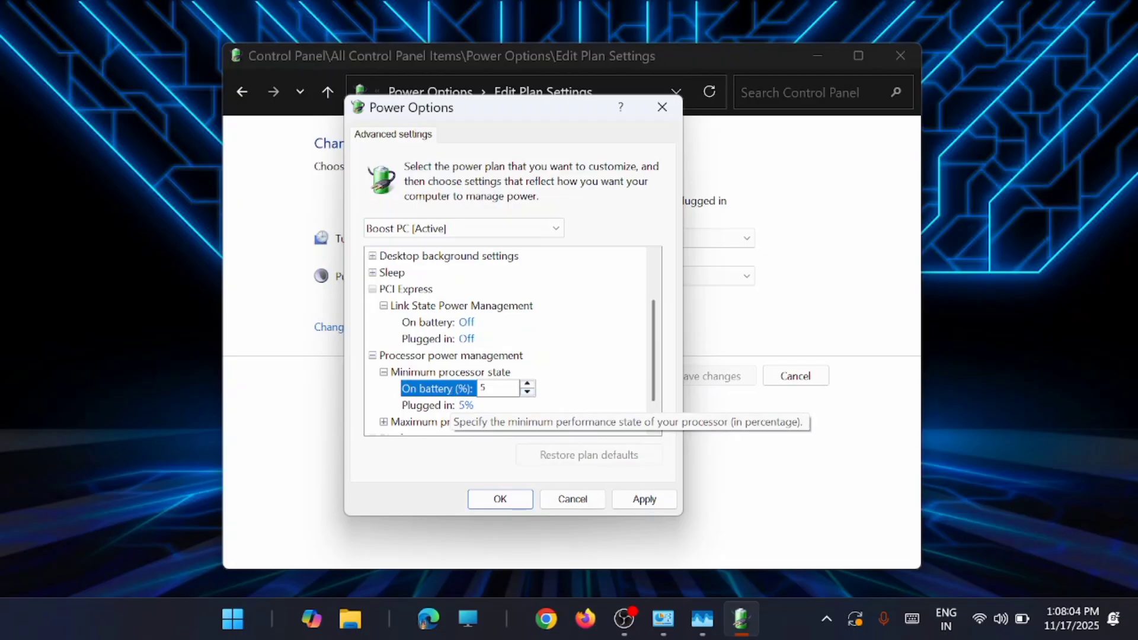
pyautogui.write('100')
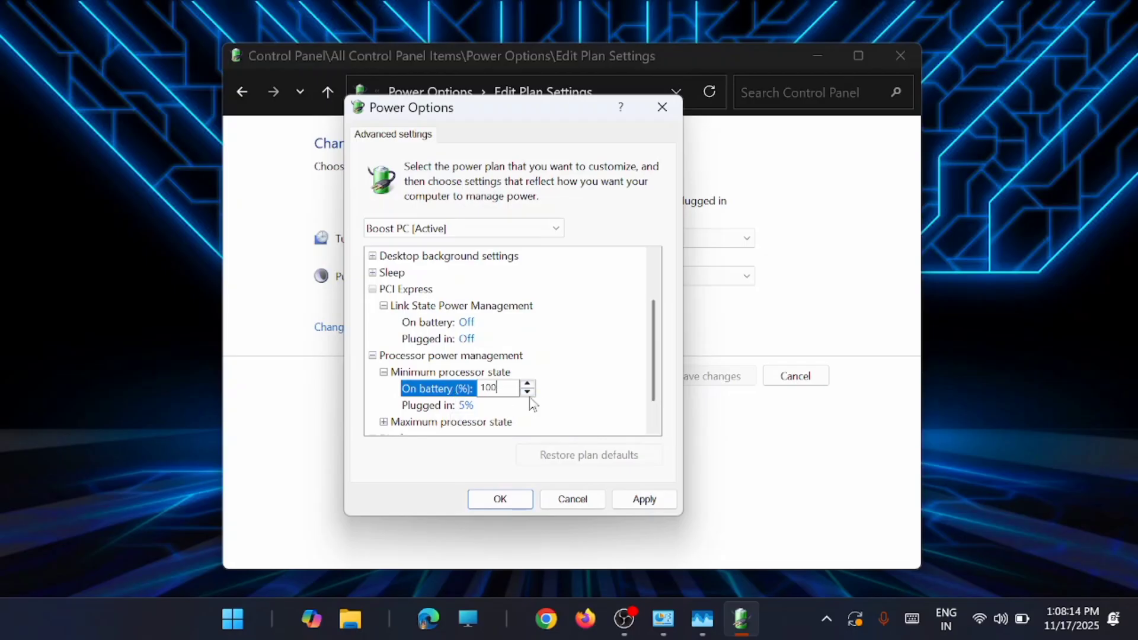
pyautogui.click(426, 405)
pyautogui.write('100')
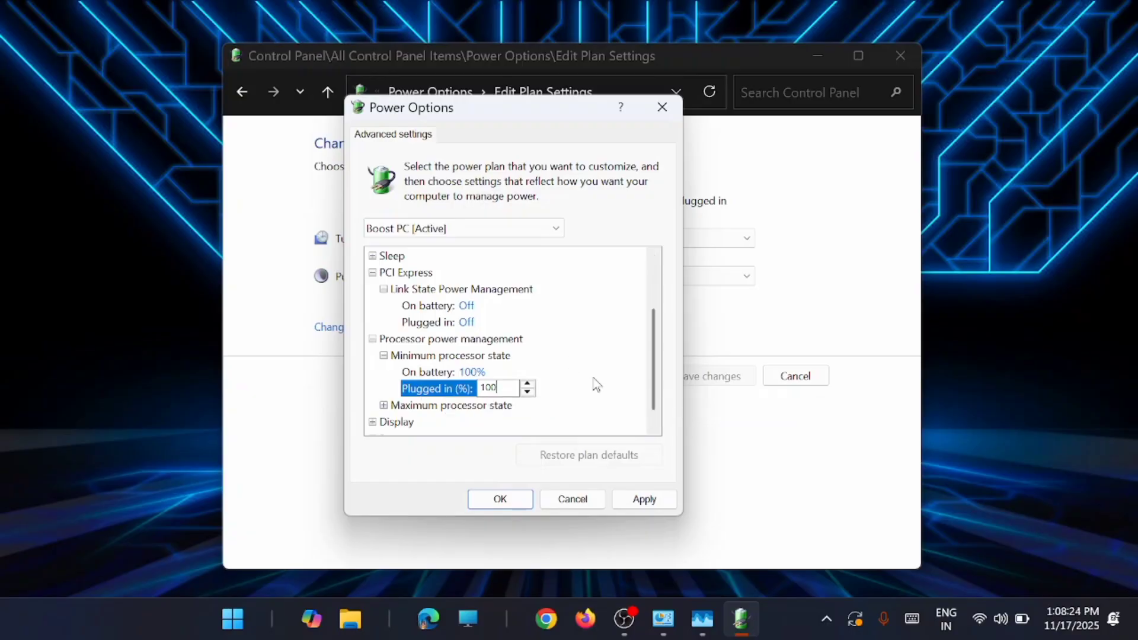
pyautogui.click(635, 504)
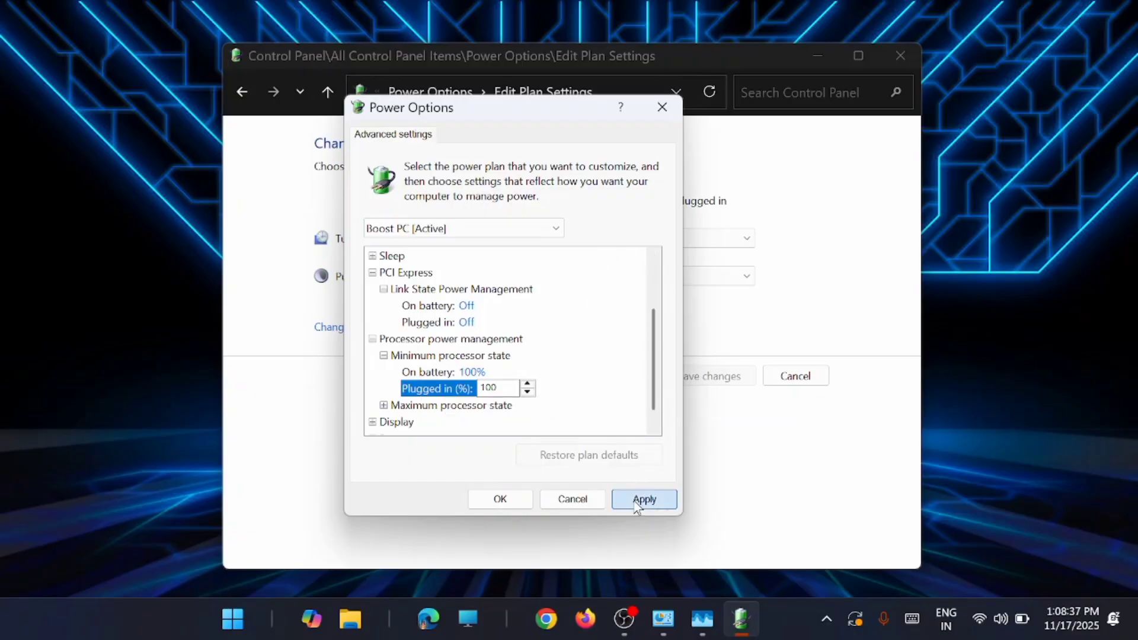
pyautogui.click(501, 498)
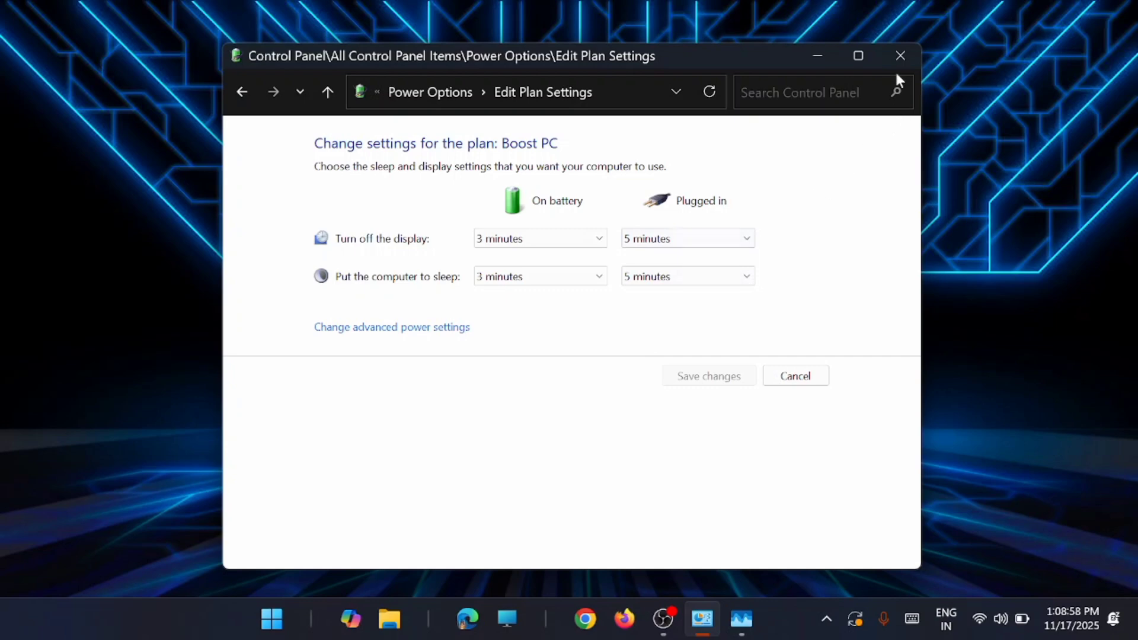
pyautogui.click(894, 58)
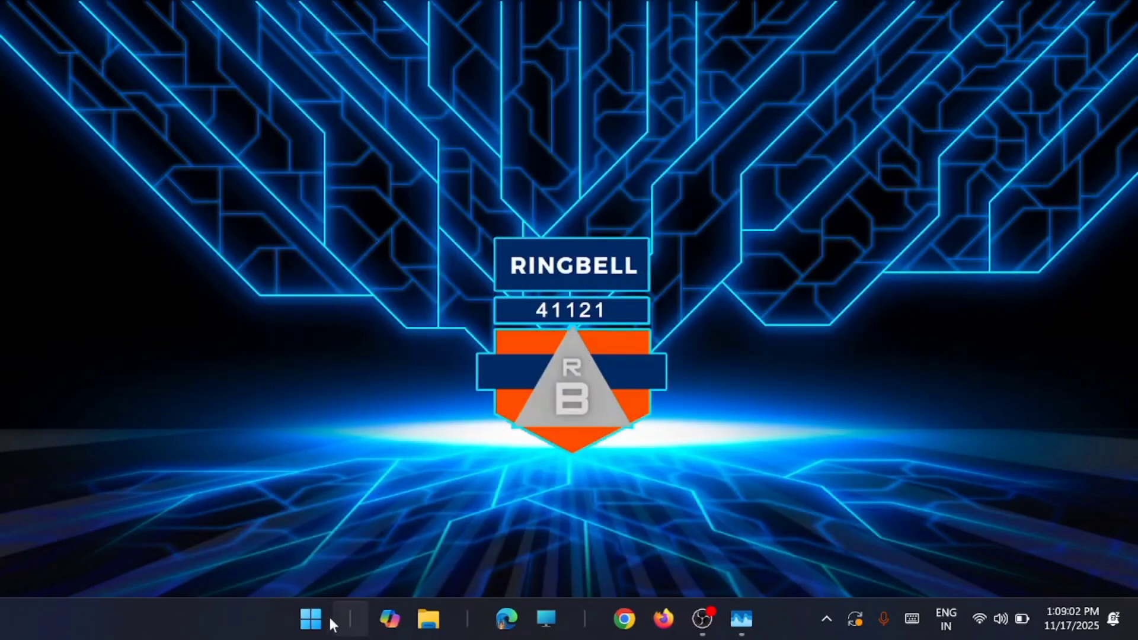
# Step: Switch to Windows Settings, search for "storage", and open the Storage settings
pyautogui.click(312, 618)
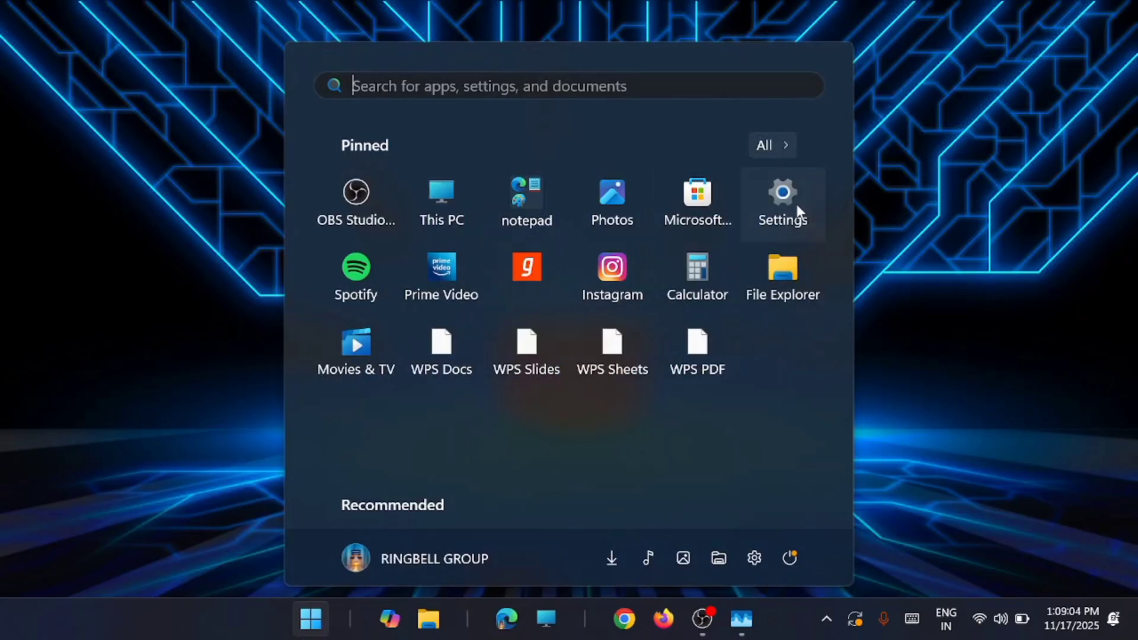
pyautogui.click(796, 204)
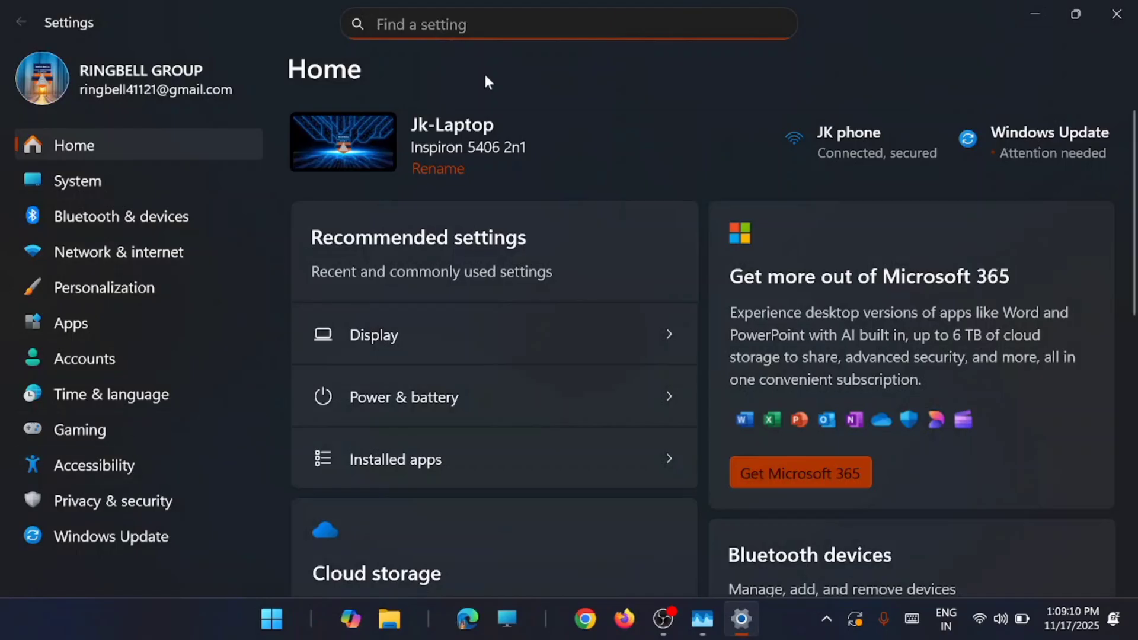
pyautogui.write('s')
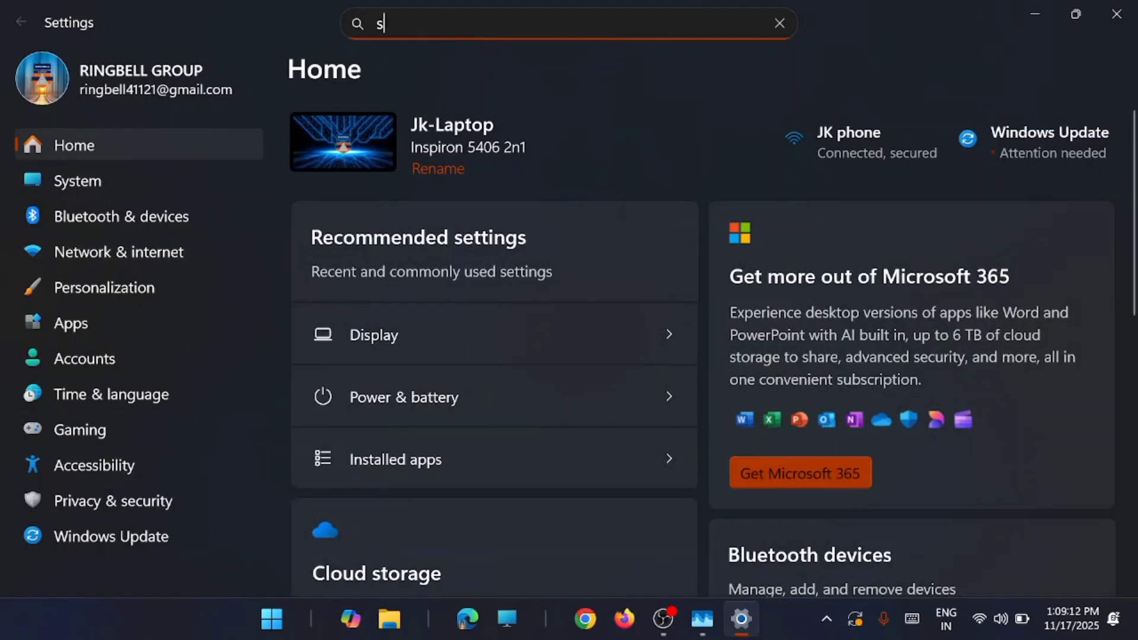
pyautogui.write('torage')
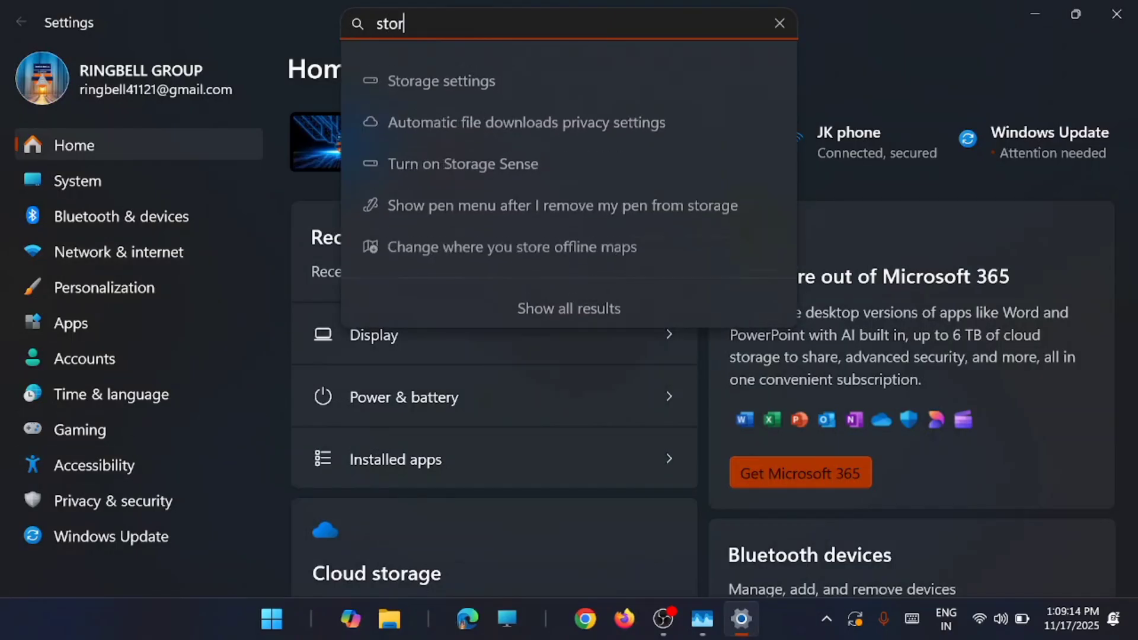
pyautogui.click(482, 71)
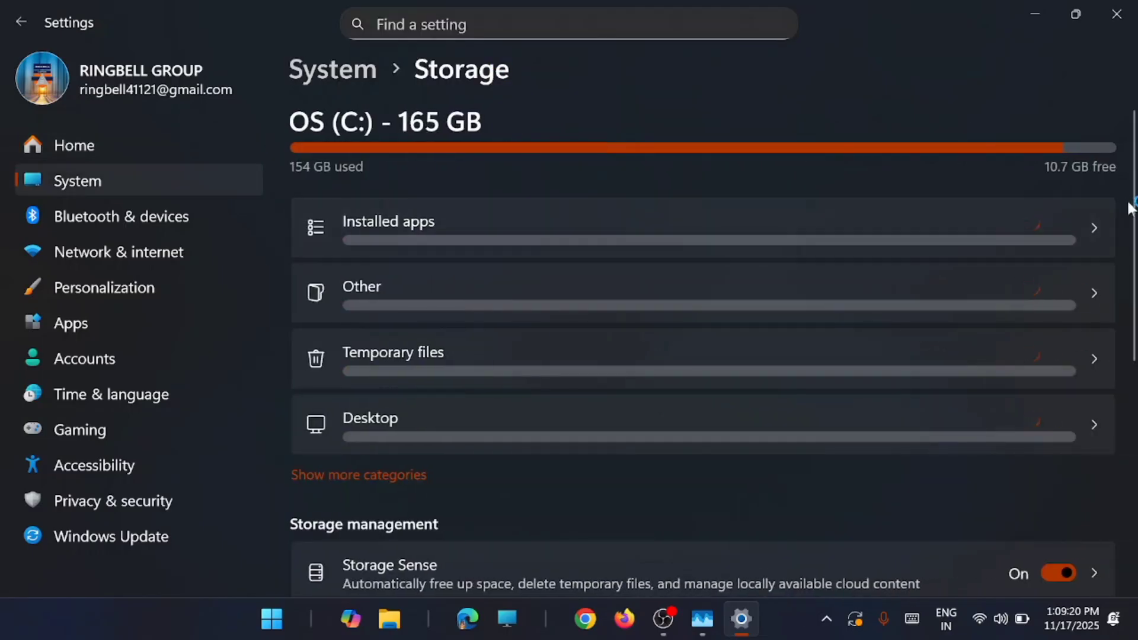
# Step: Toggle Storage Sense off and back on, and open its detailed settings
pyautogui.scroll(-5, 1133, 210)
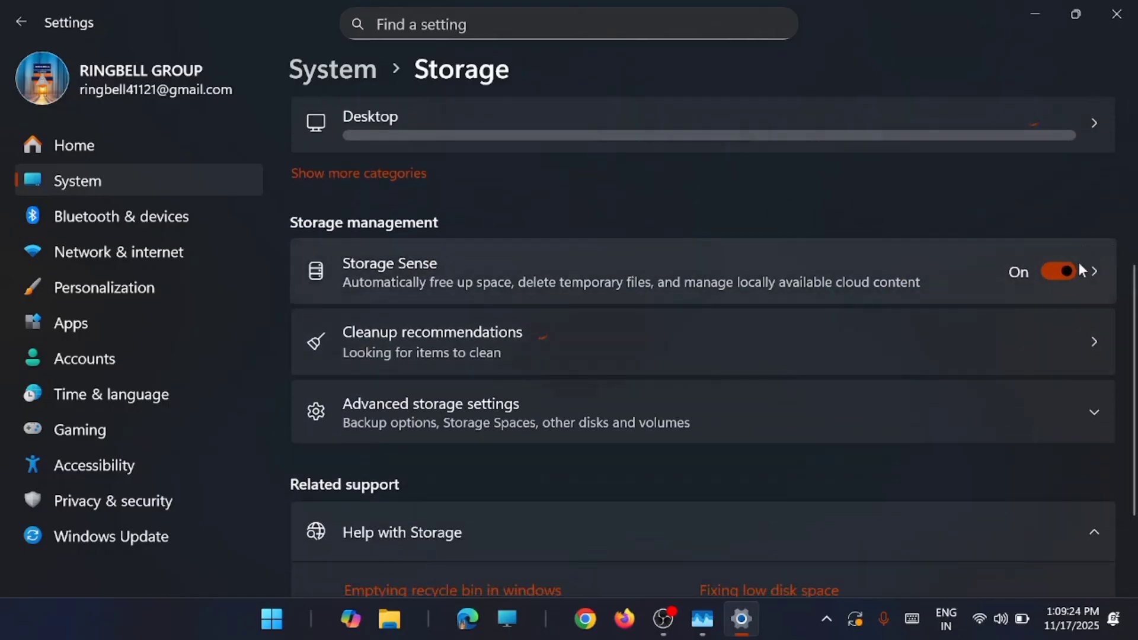
pyautogui.click(1062, 272)
pyautogui.click(1061, 272)
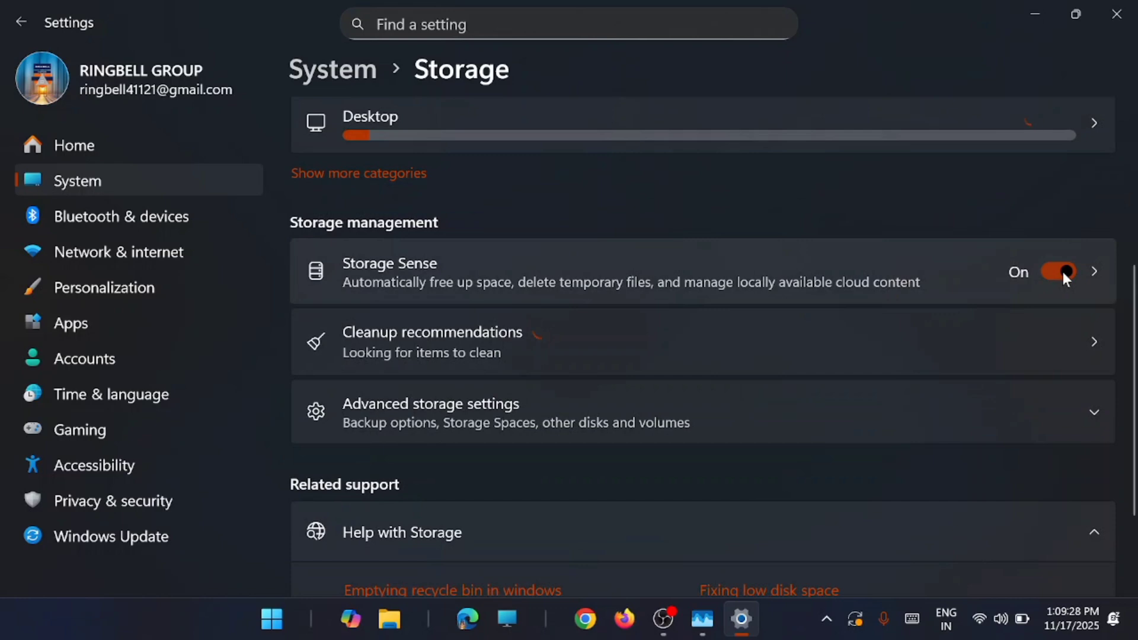
pyautogui.click(1096, 276)
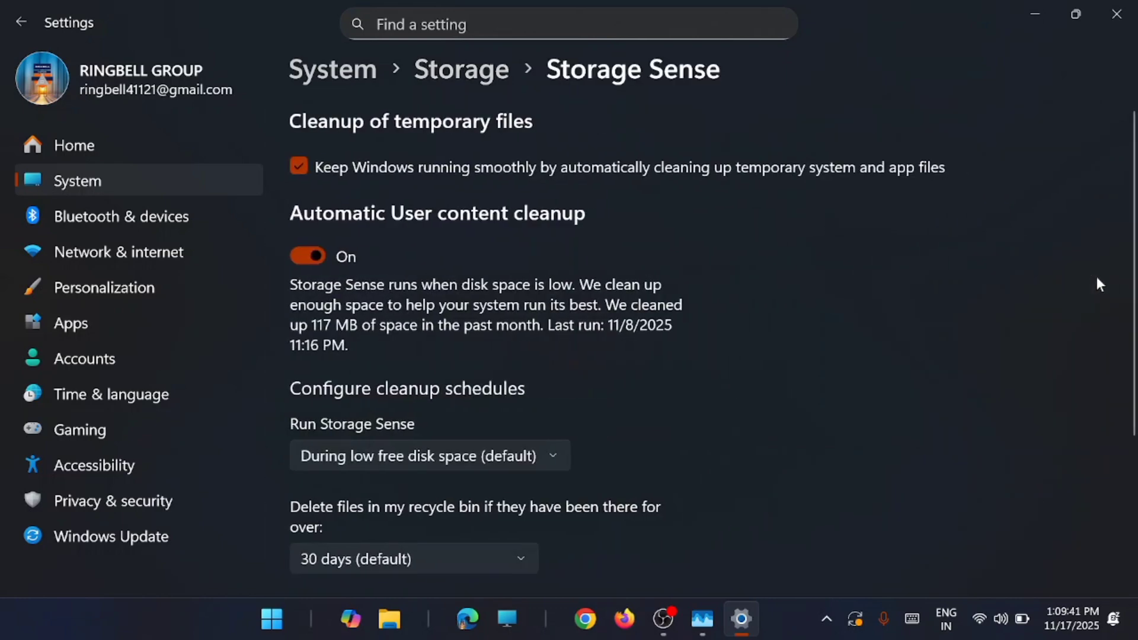
# Step: Schedule Storage Sense to run every week
pyautogui.scroll(-2, 616, 314)
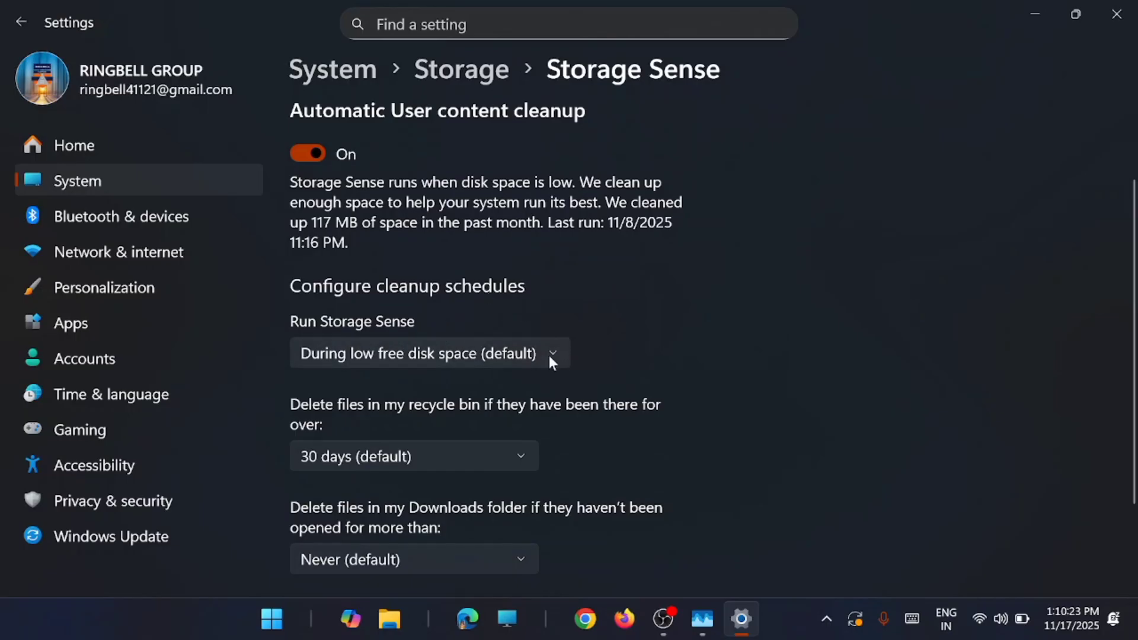
pyautogui.click(549, 355)
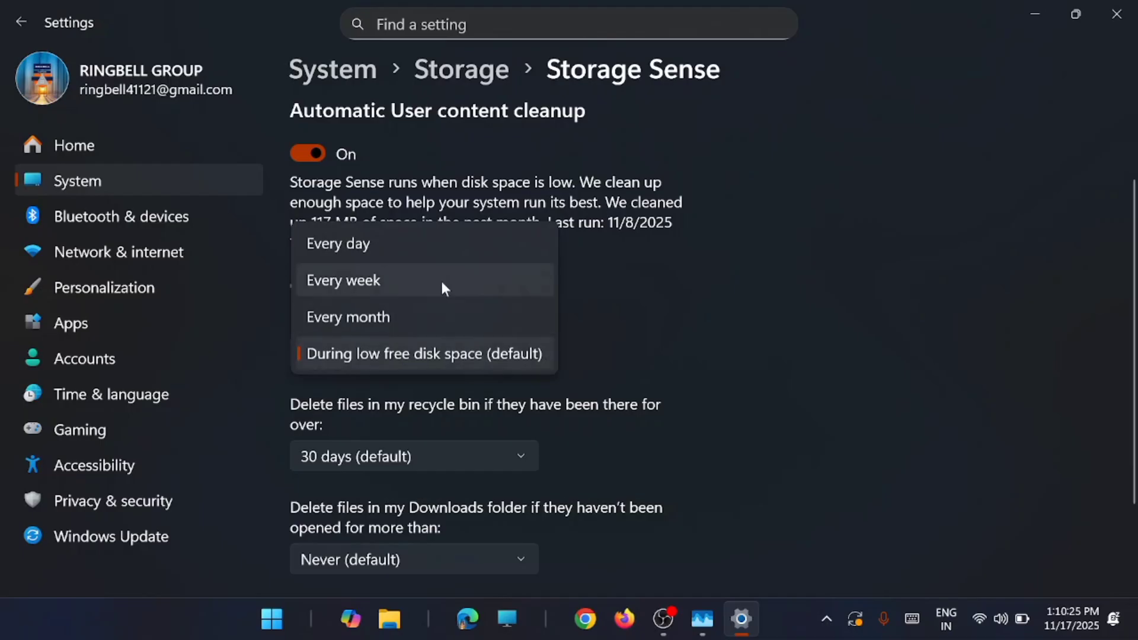
pyautogui.click(400, 283)
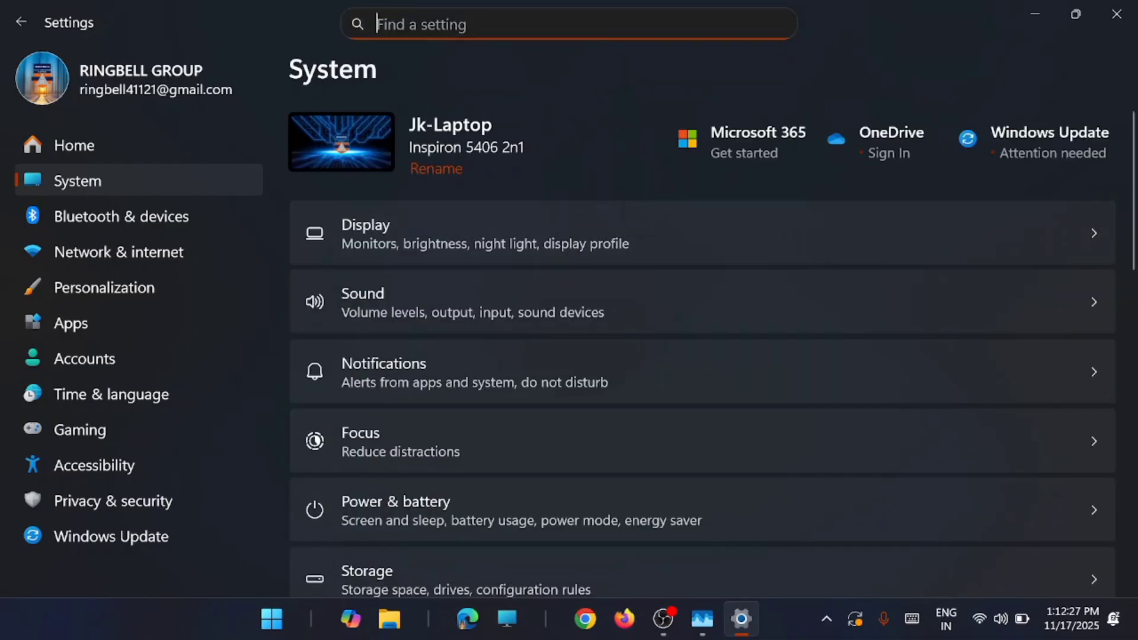
# Step: Search the settings for "advance sy", view the advanced system settings, and open the Performance options
pyautogui.write('ad')
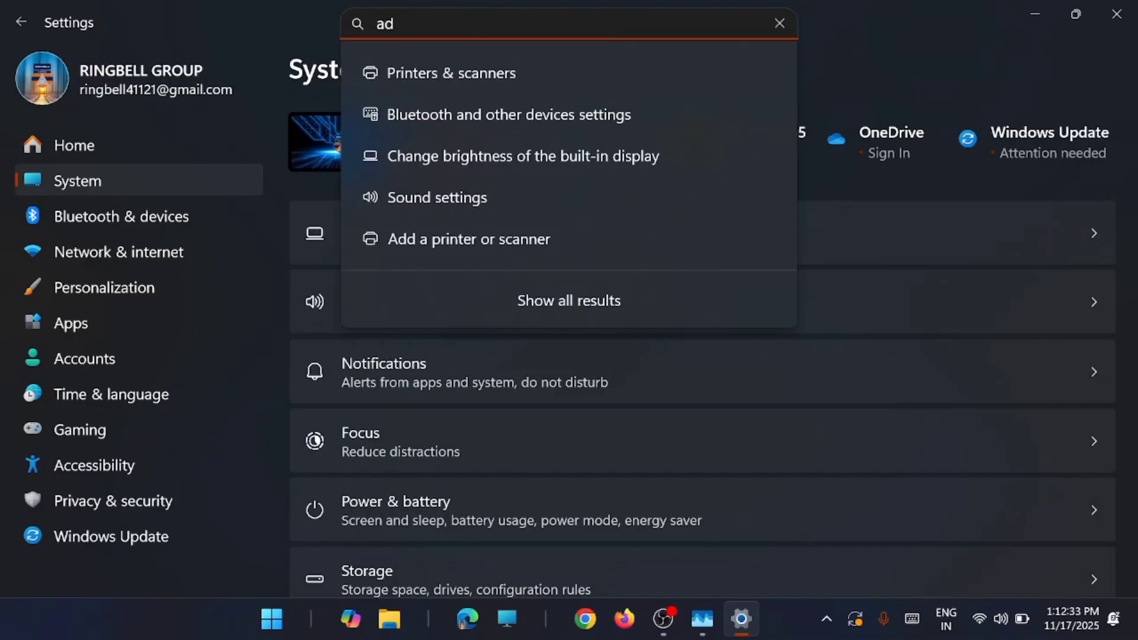
pyautogui.write('v')
pyautogui.write('ance sy')
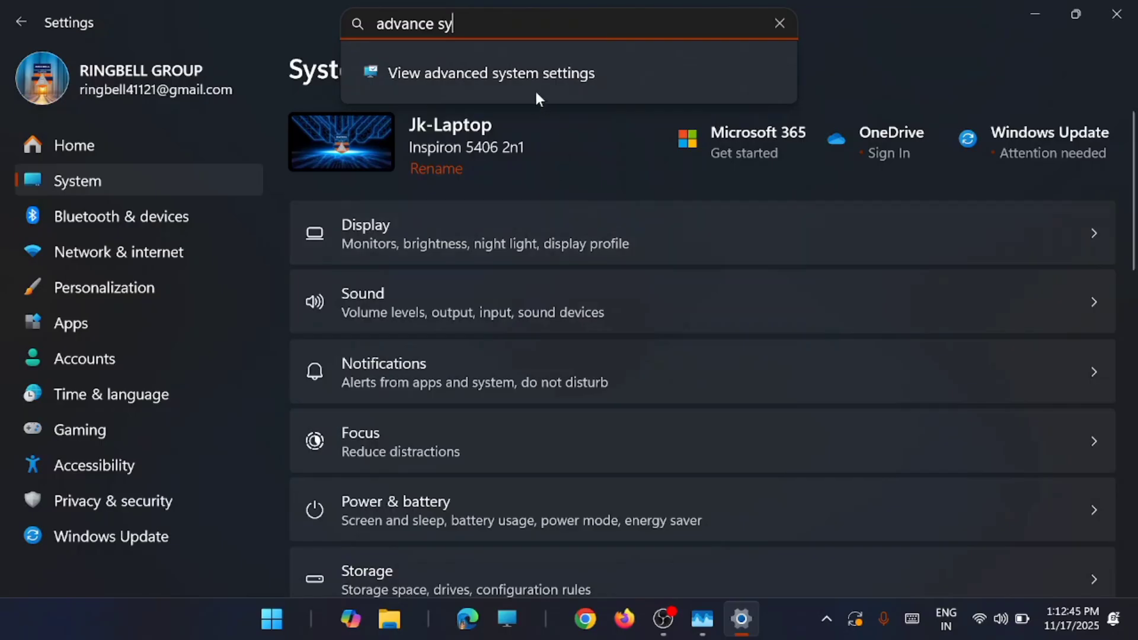
pyautogui.click(528, 82)
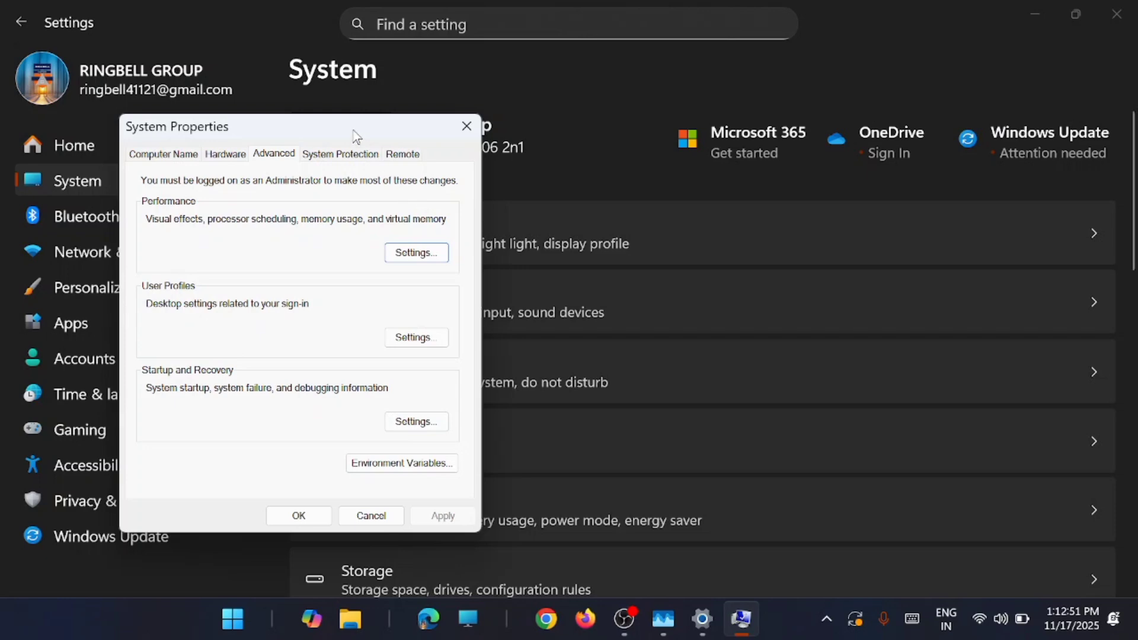
pyautogui.moveTo(357, 128); pyautogui.dragTo(627, 149)
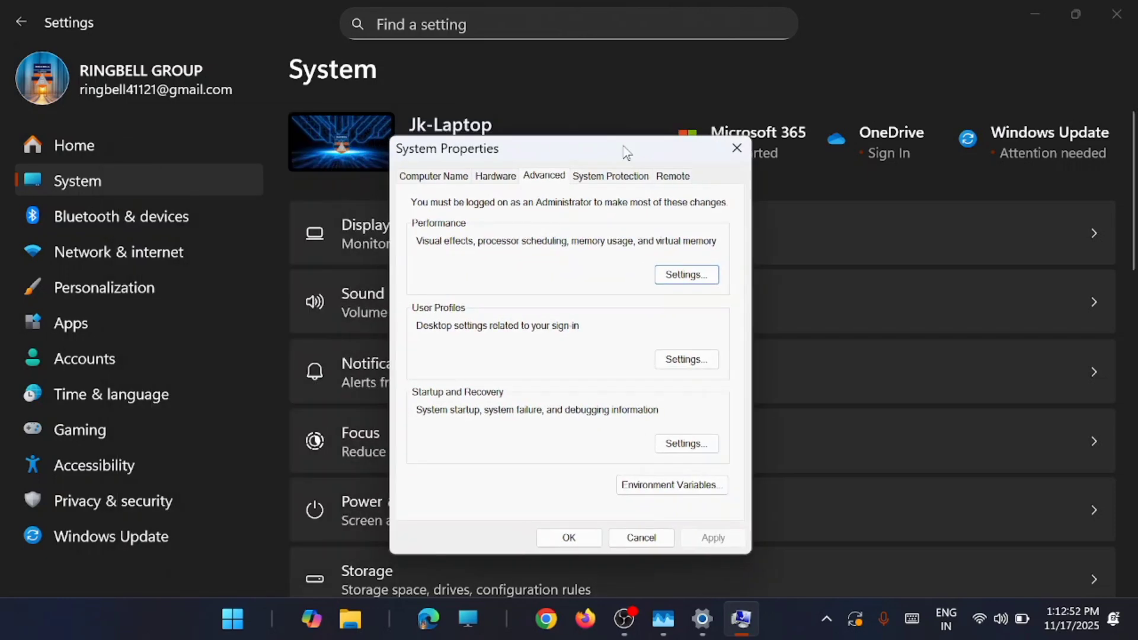
pyautogui.click(681, 275)
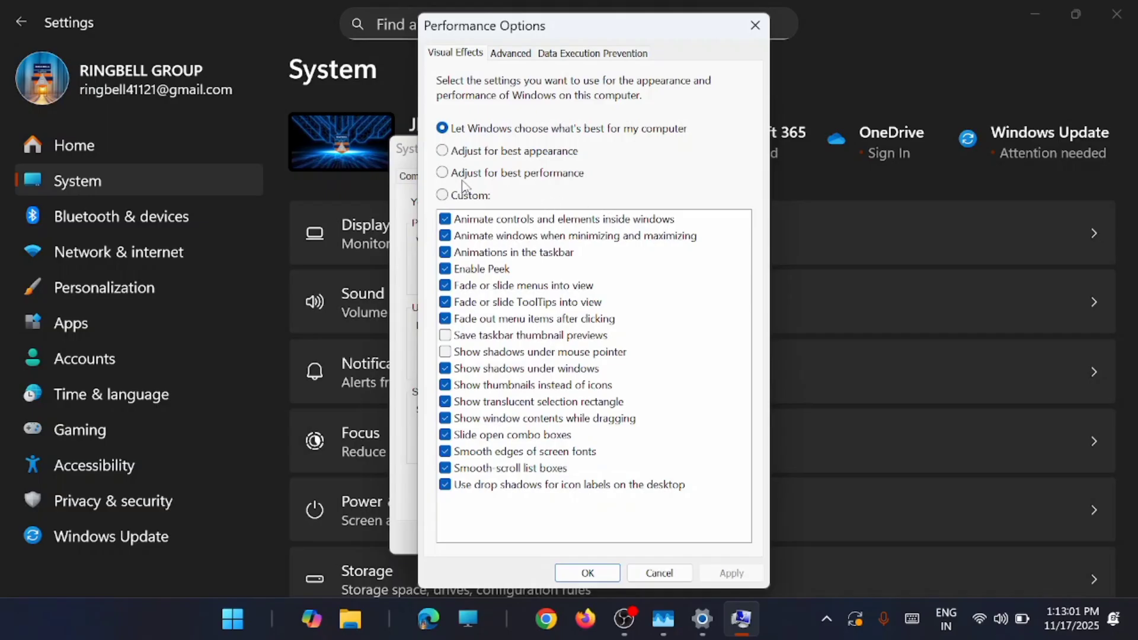
# Step: Customize the visual effects, enabling Peek, thumbnails instead of icons, window contents while dragging and smooth edges of screen fonts, and apply them
pyautogui.click(446, 176)
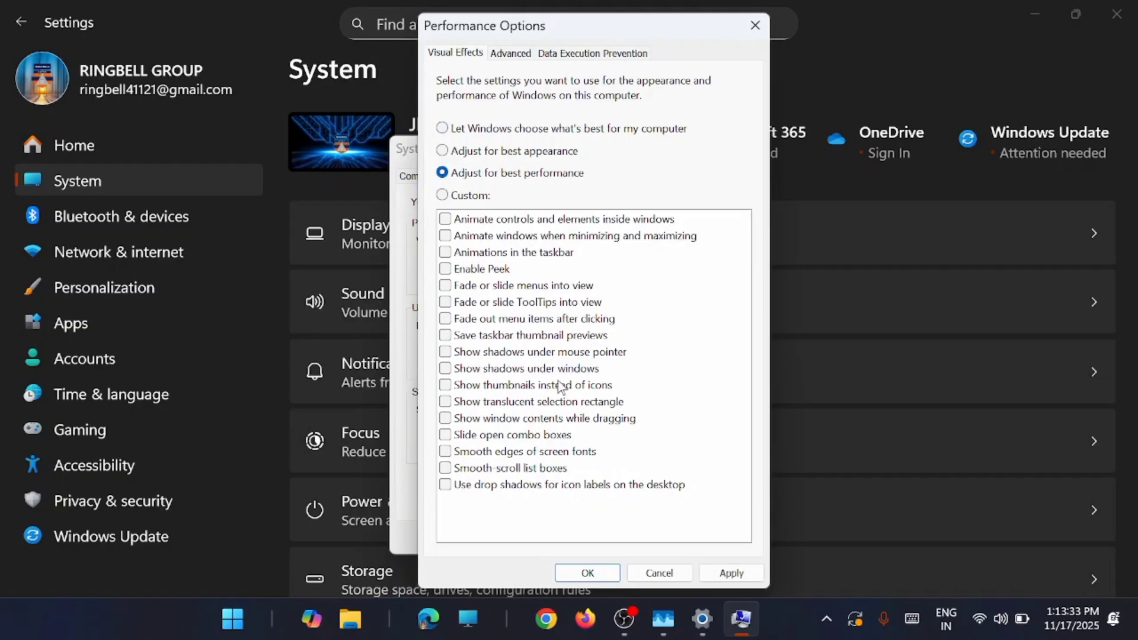
pyautogui.click(442, 197)
pyautogui.click(444, 269)
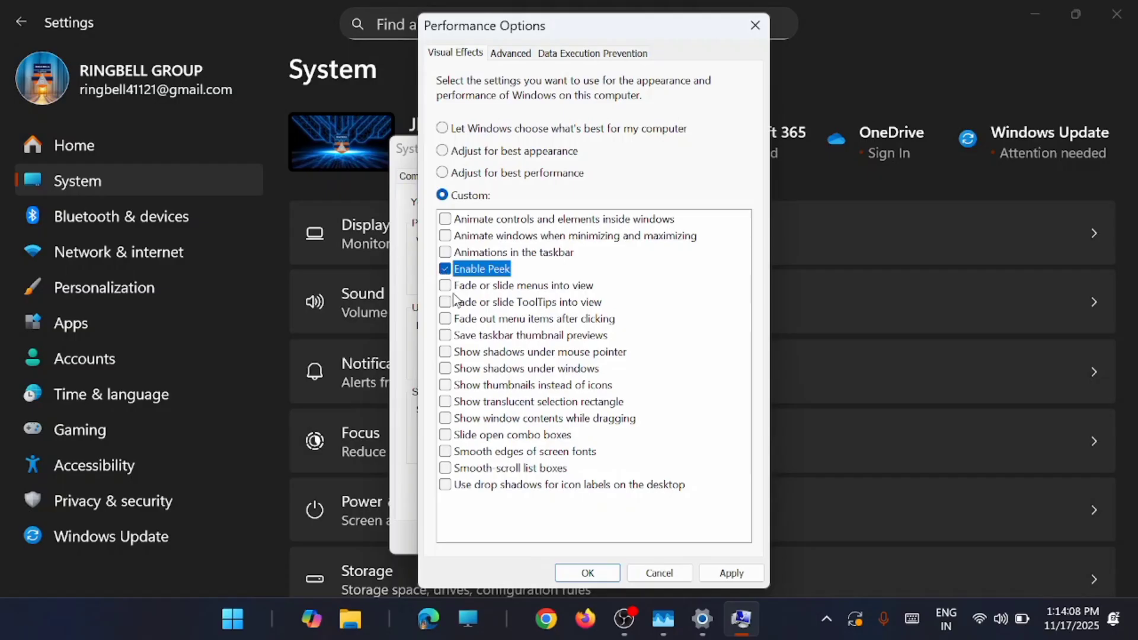
pyautogui.click(445, 385)
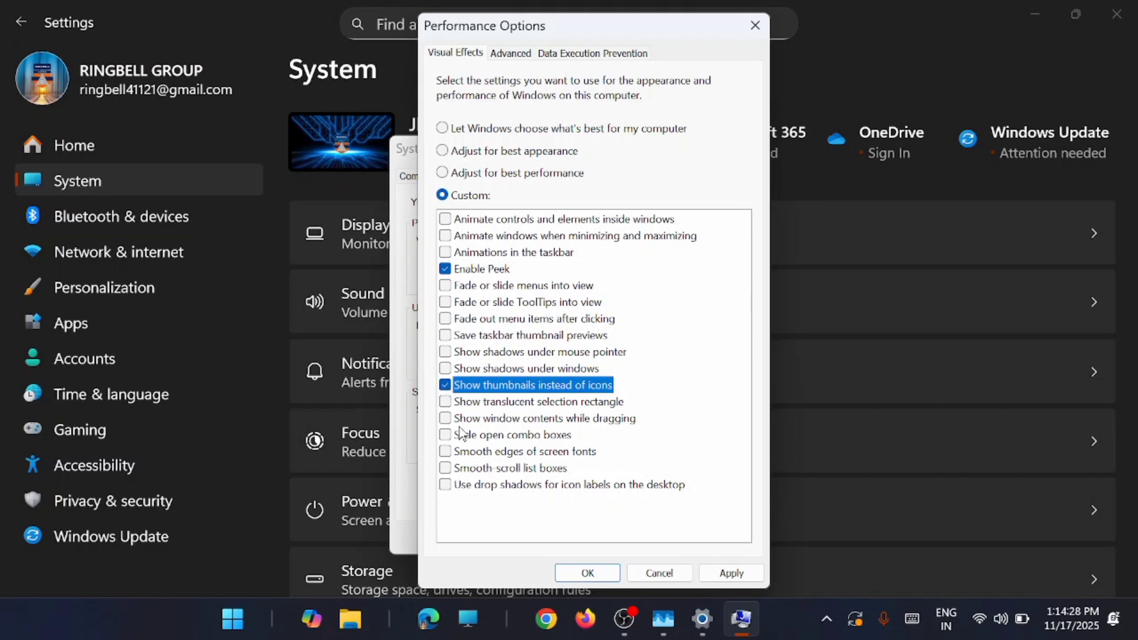
pyautogui.click(445, 419)
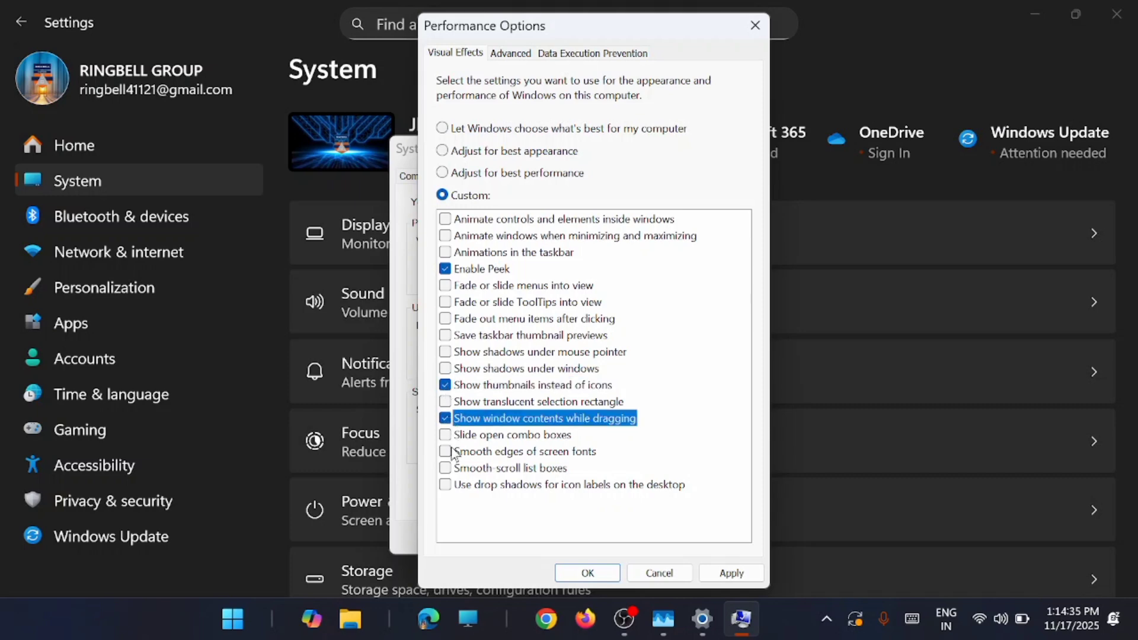
pyautogui.click(445, 452)
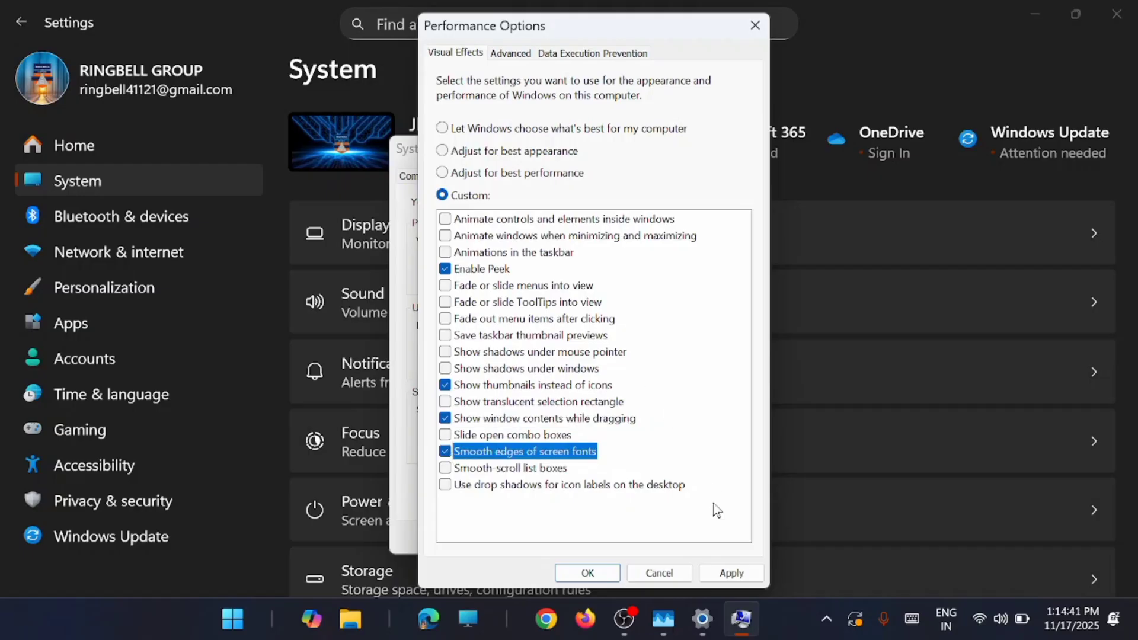
pyautogui.click(731, 573)
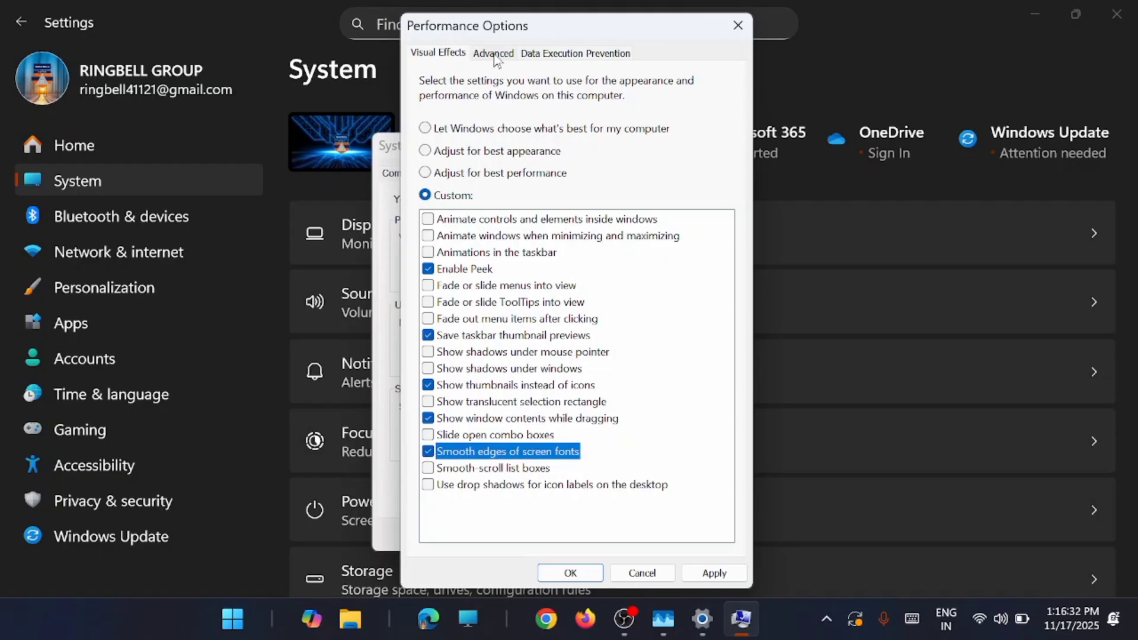
# Step: View the processor scheduling and virtual memory settings in the advanced performance options, and cancel out of the system dialogs
pyautogui.click(494, 55)
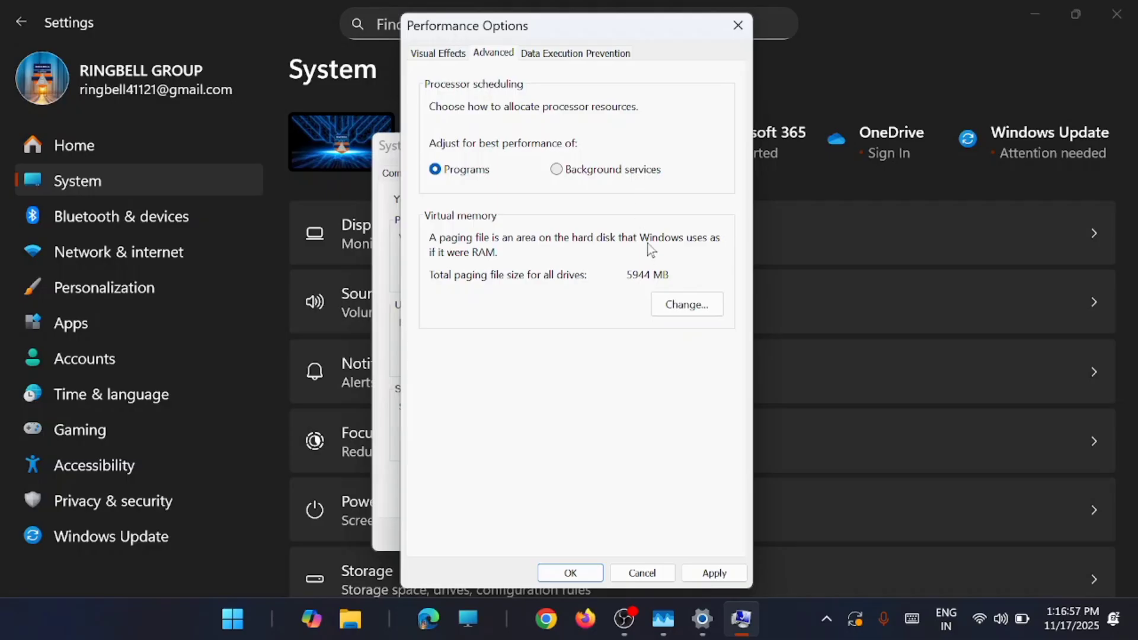
pyautogui.click(644, 572)
pyautogui.click(560, 541)
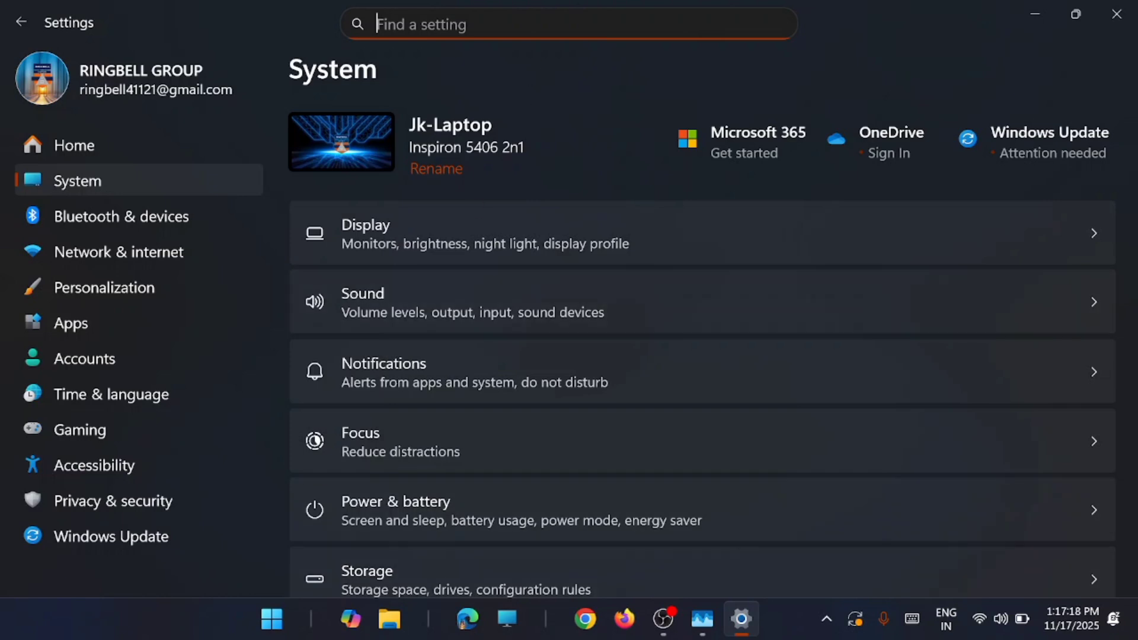
# Step: Search the settings for "mo" and open the Mouse settings to view the pointer options
pyautogui.write('mo')
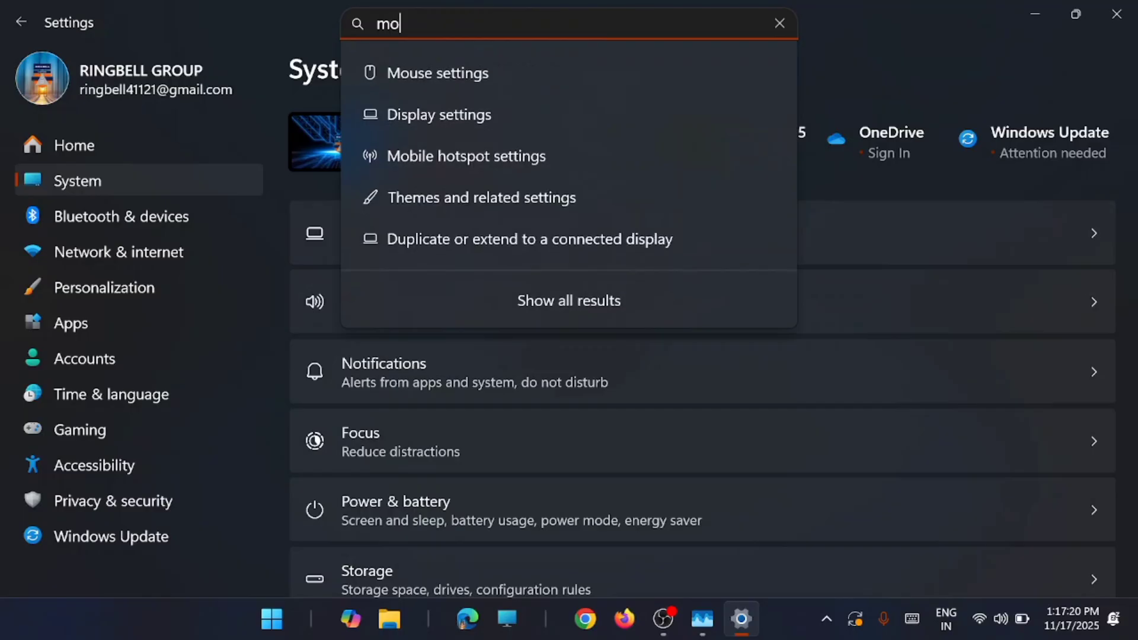
pyautogui.click(476, 72)
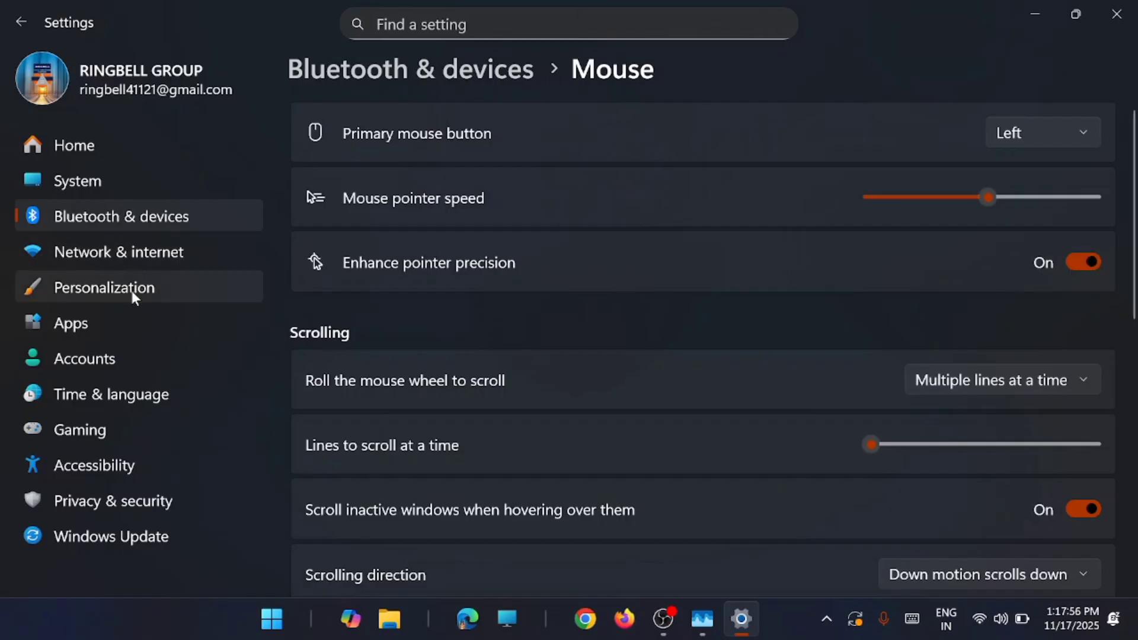
# Step: Turn off Transparency effects in the Colors personalization settings
pyautogui.click(132, 290)
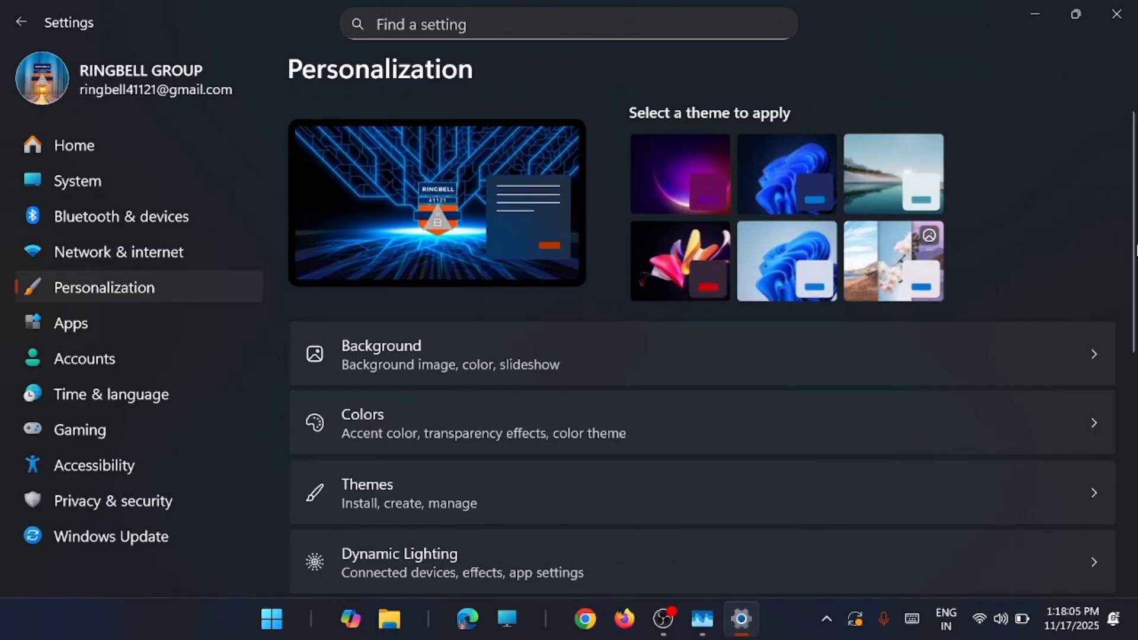
pyautogui.scroll(-2, 1061, 330)
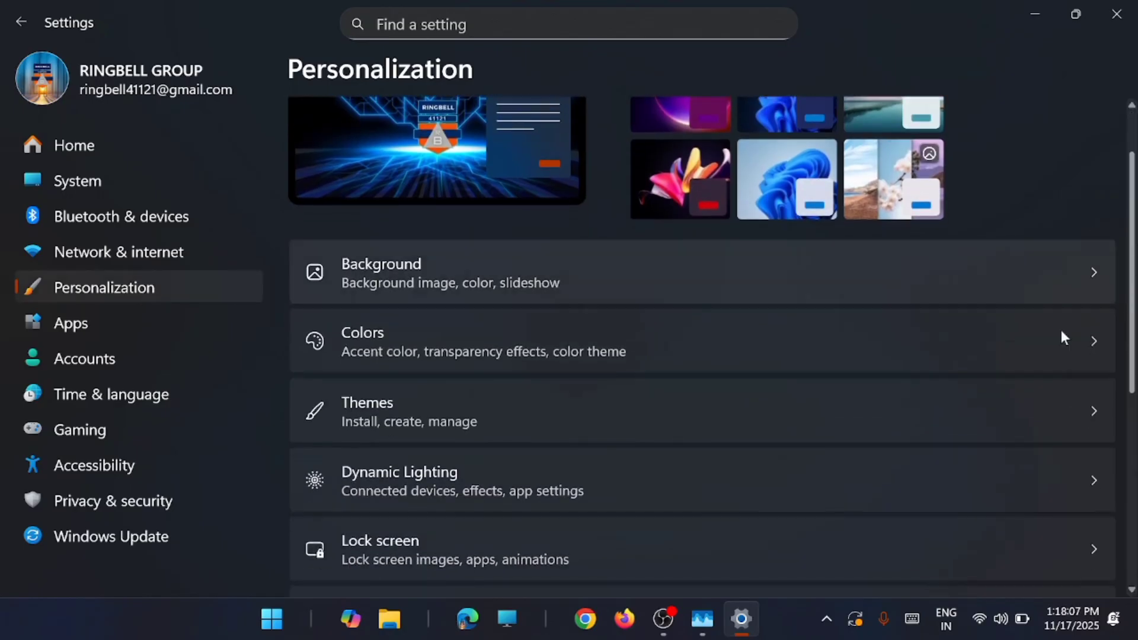
pyautogui.click(1041, 355)
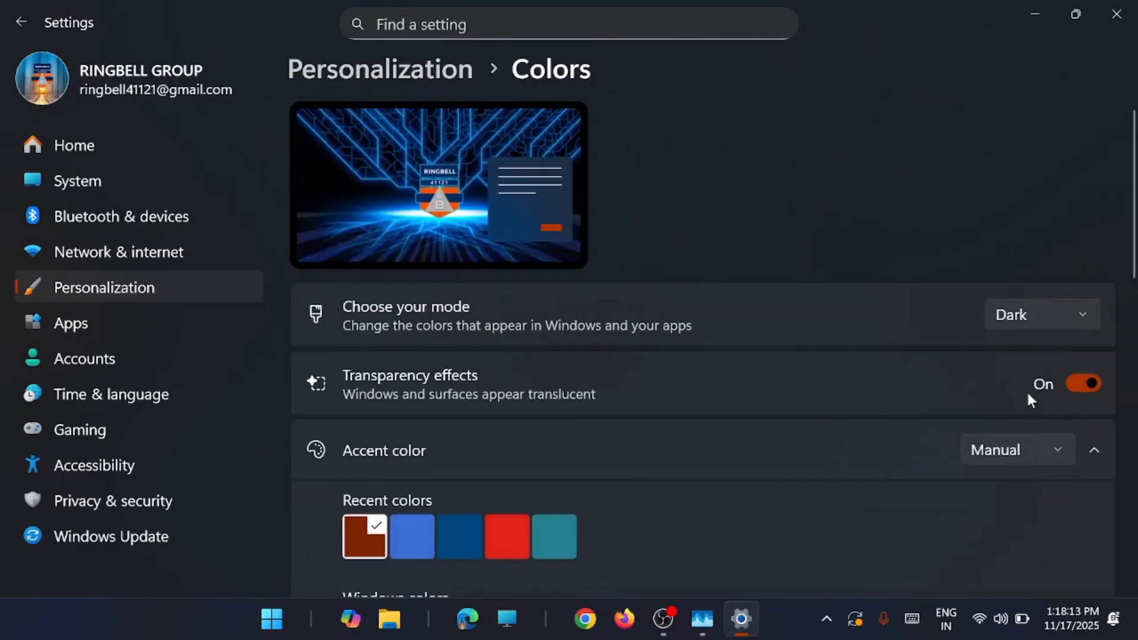
pyautogui.click(1086, 384)
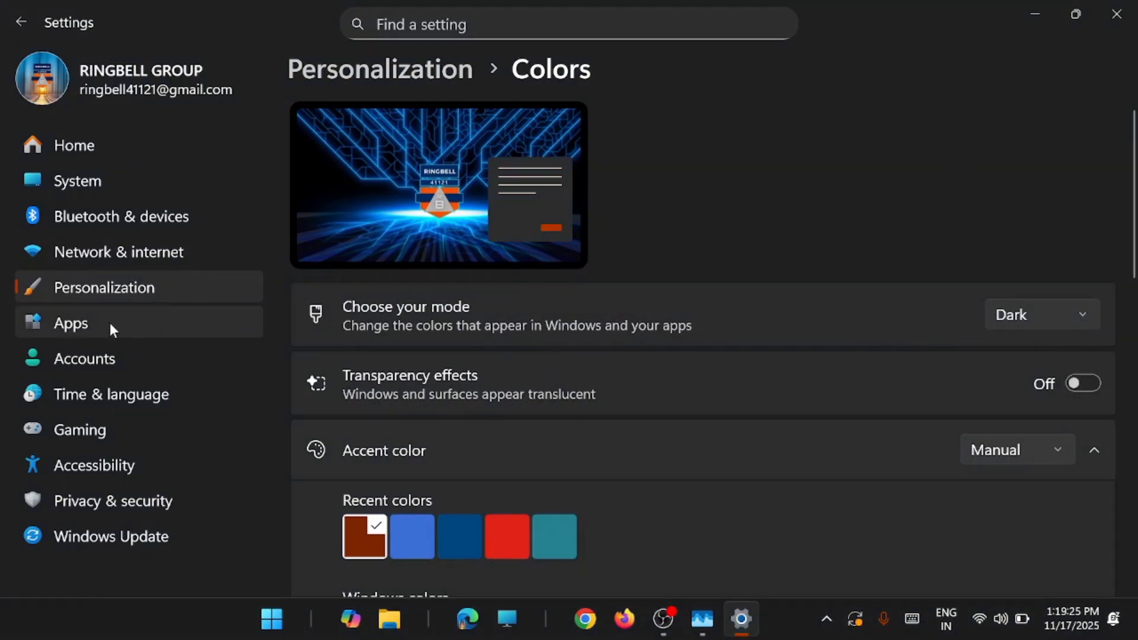
# Step: Open the Startup apps list and look over which apps launch automatically at sign-in
pyautogui.click(109, 322)
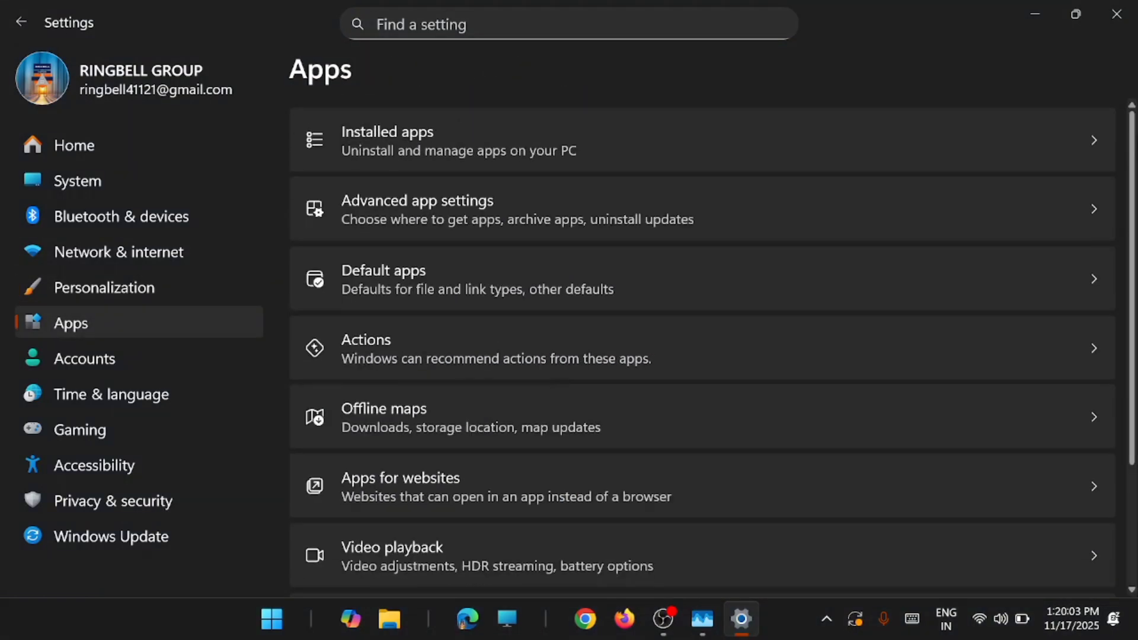
pyautogui.scroll(-2, 702, 344)
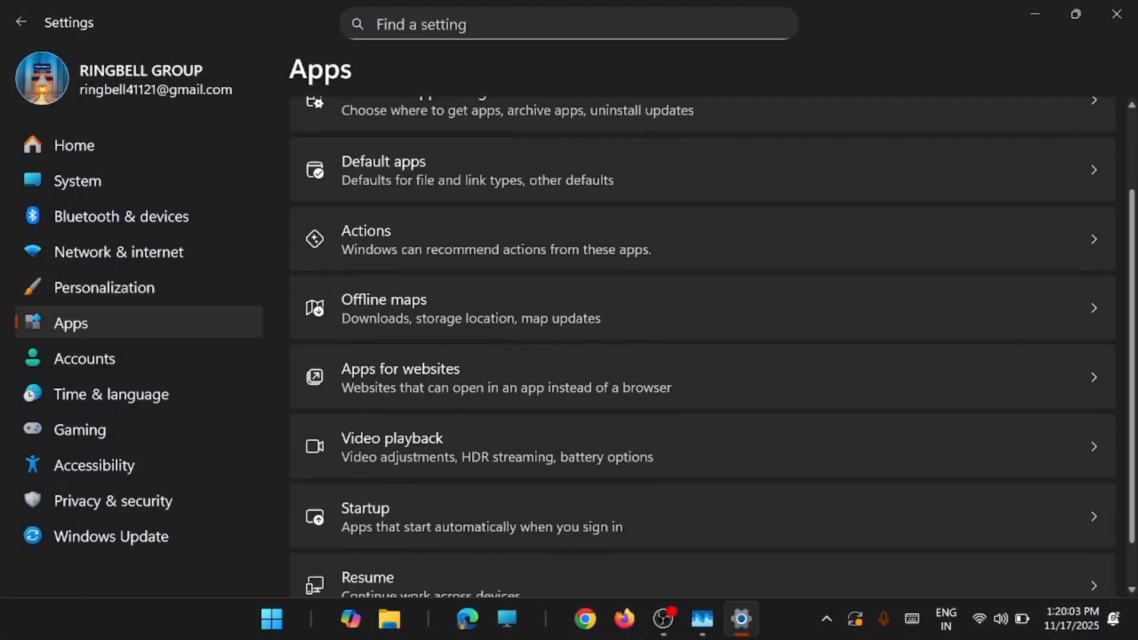
pyautogui.moveTo(1132, 412); pyautogui.dragTo(1132, 452)
pyautogui.click(976, 460)
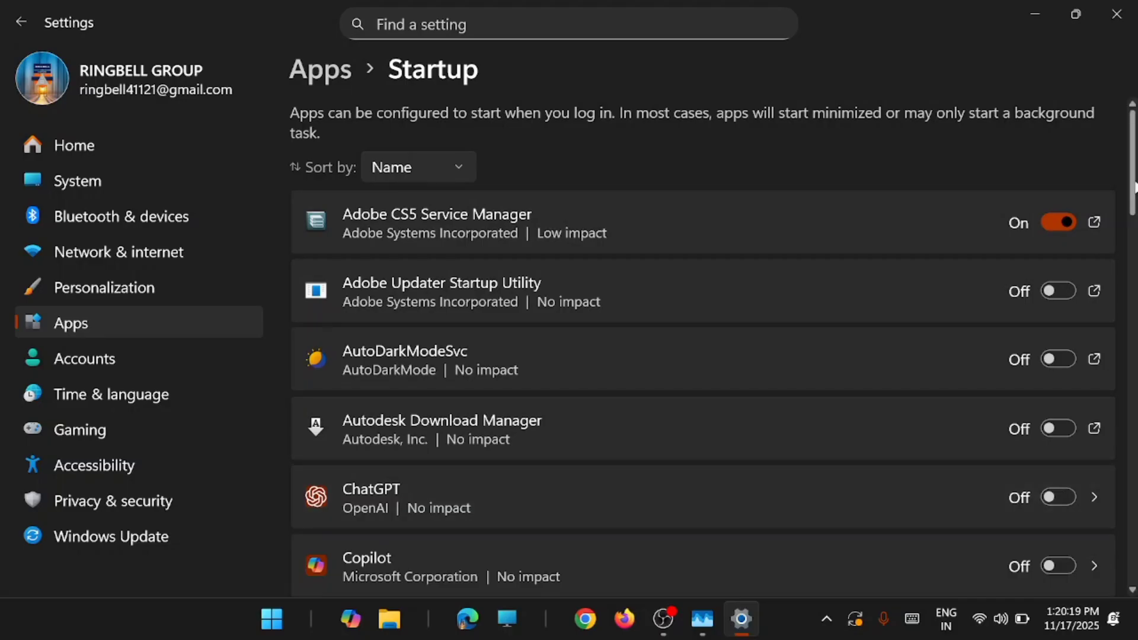
pyautogui.moveTo(1133, 187); pyautogui.dragTo(1135, 314)
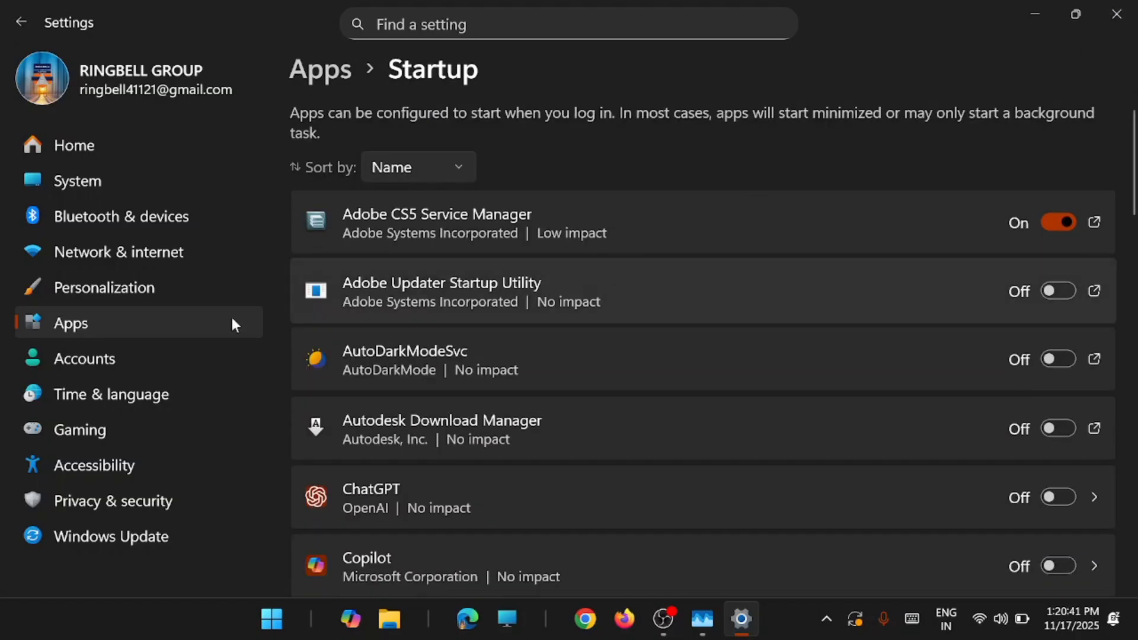
# Step: Check the Game Bar options in the Gaming settings and turn on Game Mode
pyautogui.click(102, 437)
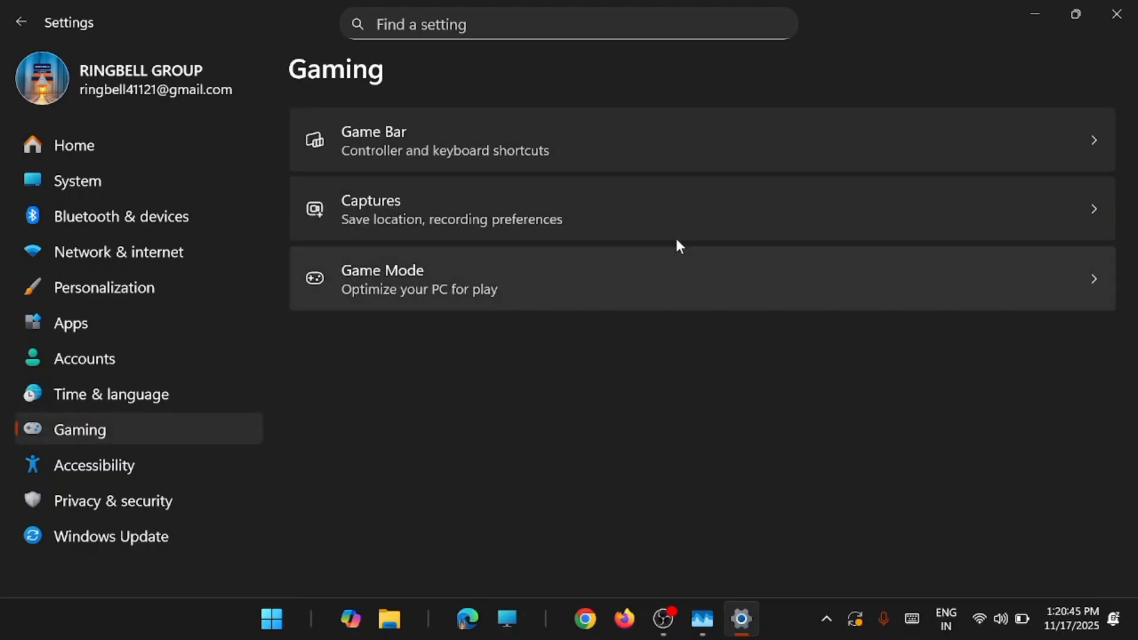
pyautogui.click(916, 131)
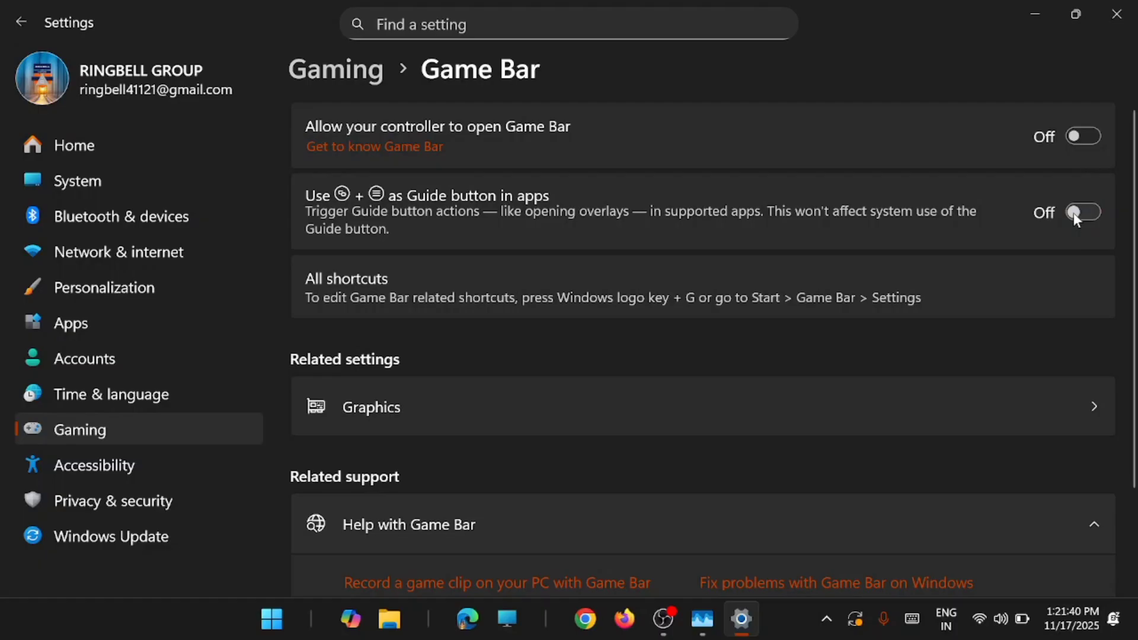
pyautogui.click(348, 87)
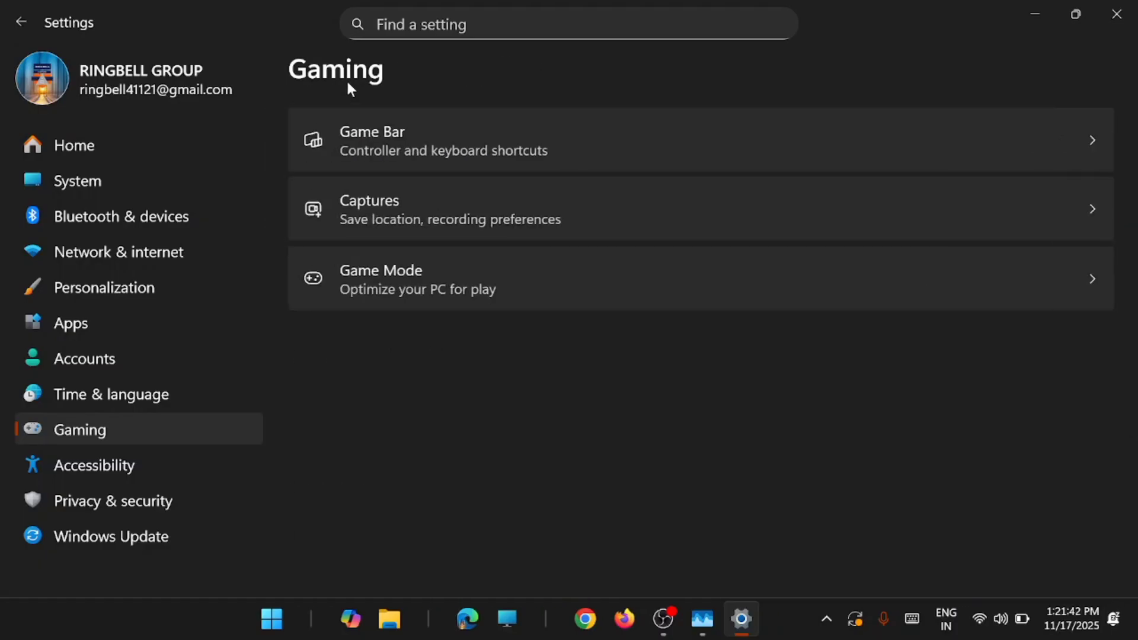
pyautogui.click(669, 277)
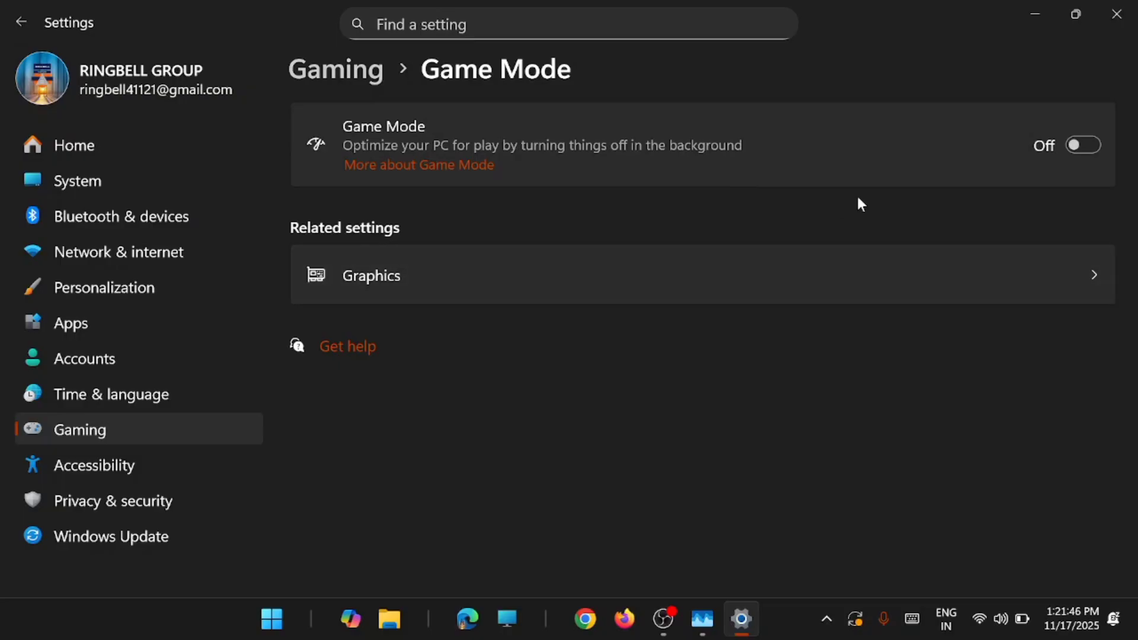
pyautogui.click(1080, 148)
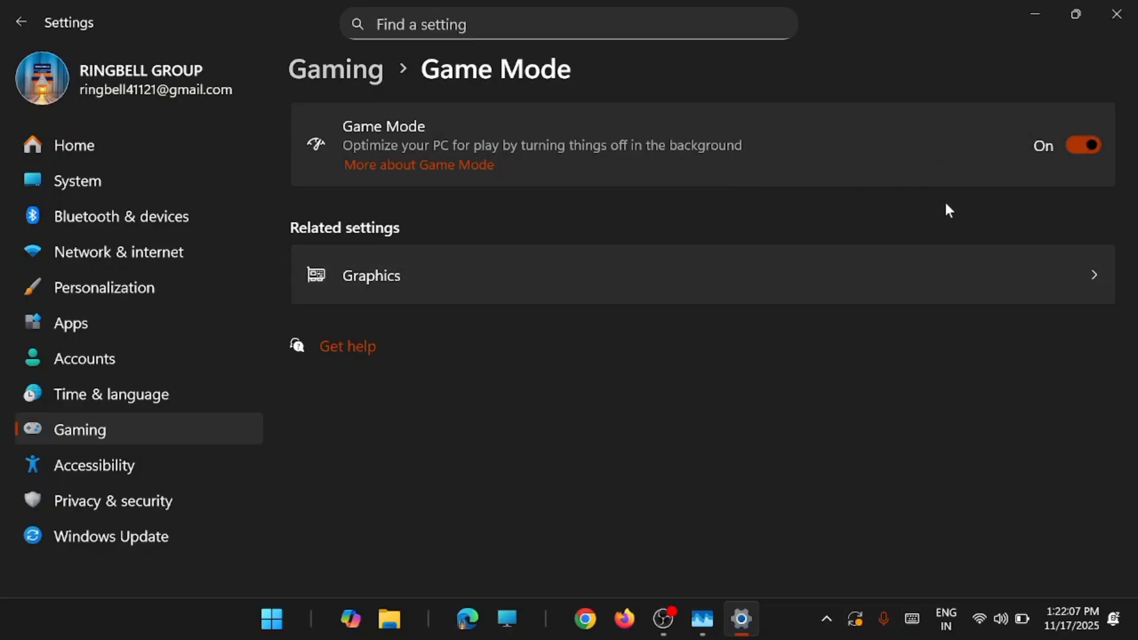
# Step: Set the GPU preference of the Everything app to High Performance (Intel(R) UHD Graphics) in the Graphics settings, and expand the Microsoft Store entry
pyautogui.click(1041, 275)
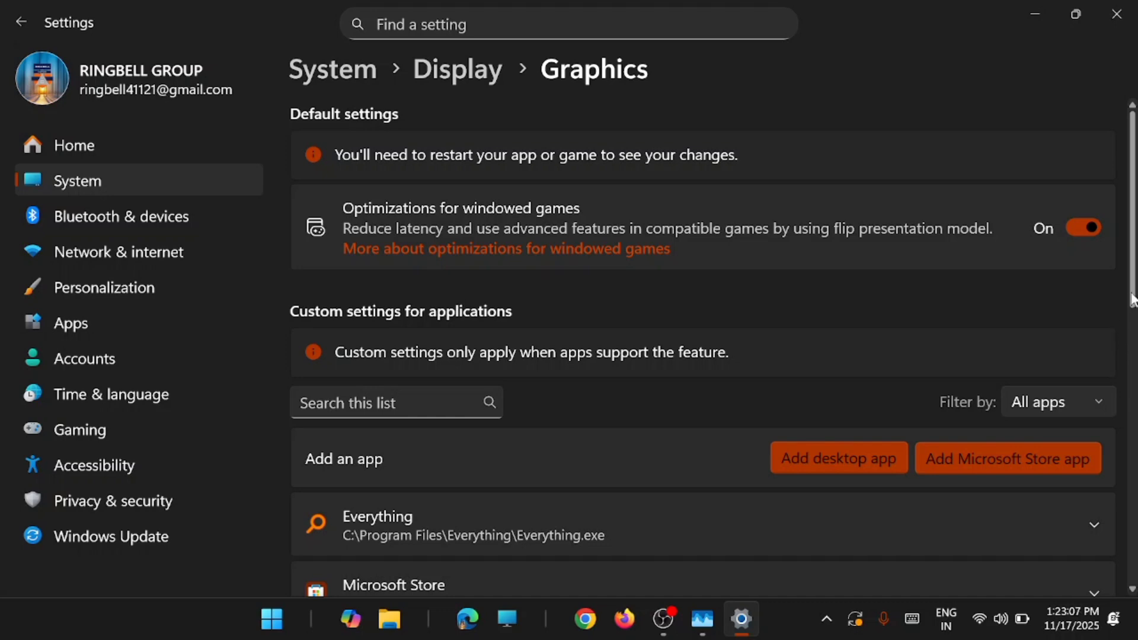
pyautogui.scroll(-4, 1131, 299)
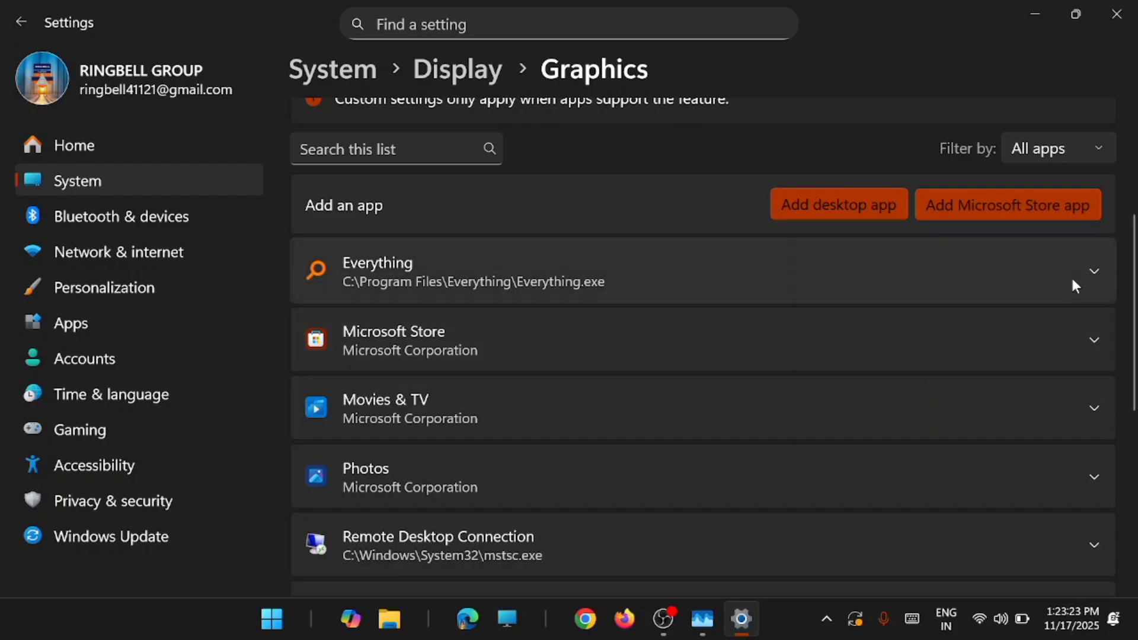
pyautogui.click(1094, 273)
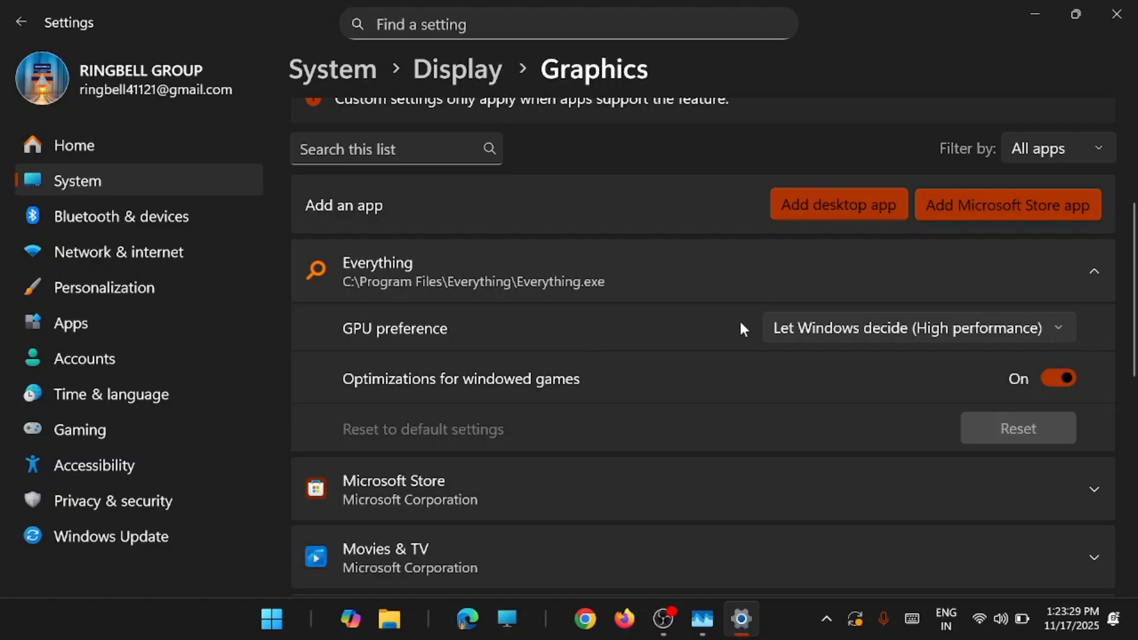
pyautogui.moveTo(1134, 286); pyautogui.dragTo(1134, 417)
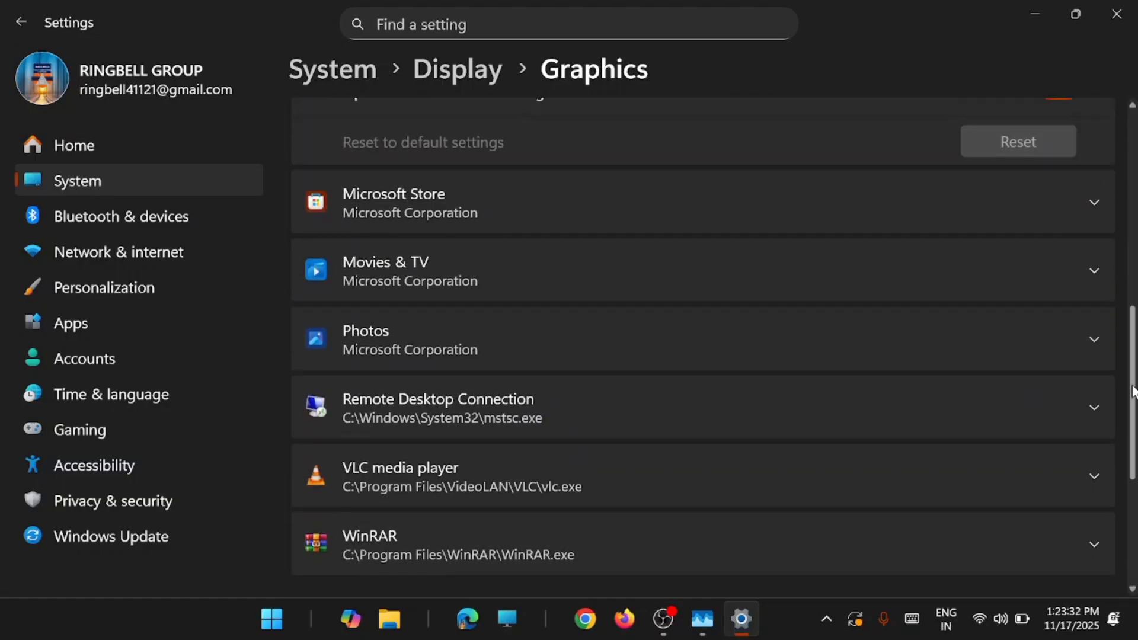
pyautogui.scroll(5, 1125, 322)
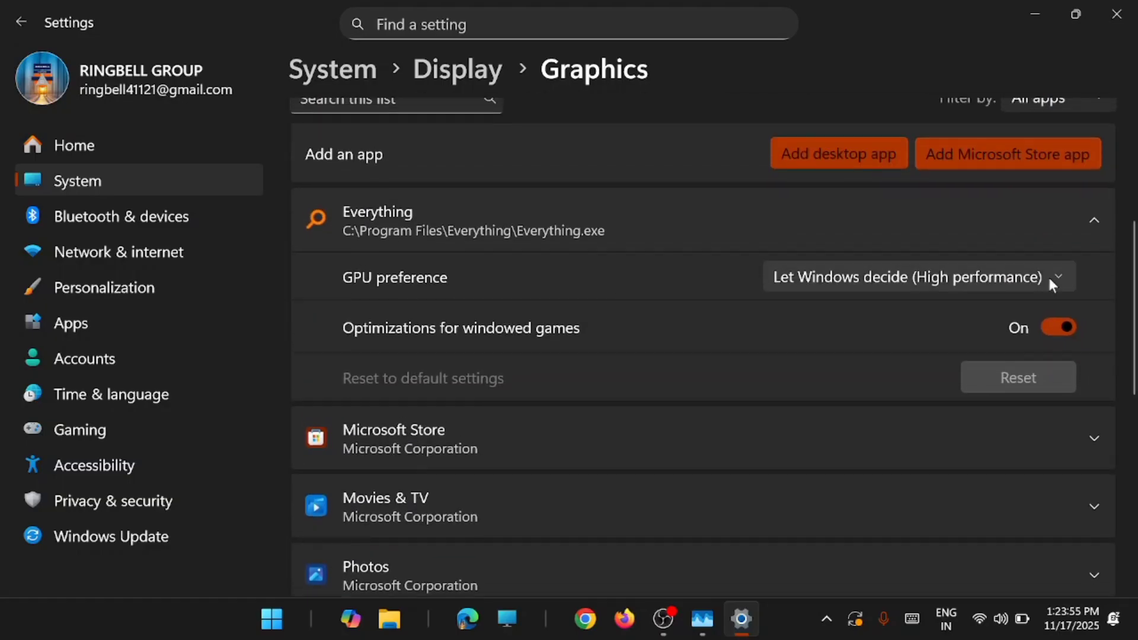
pyautogui.click(1052, 279)
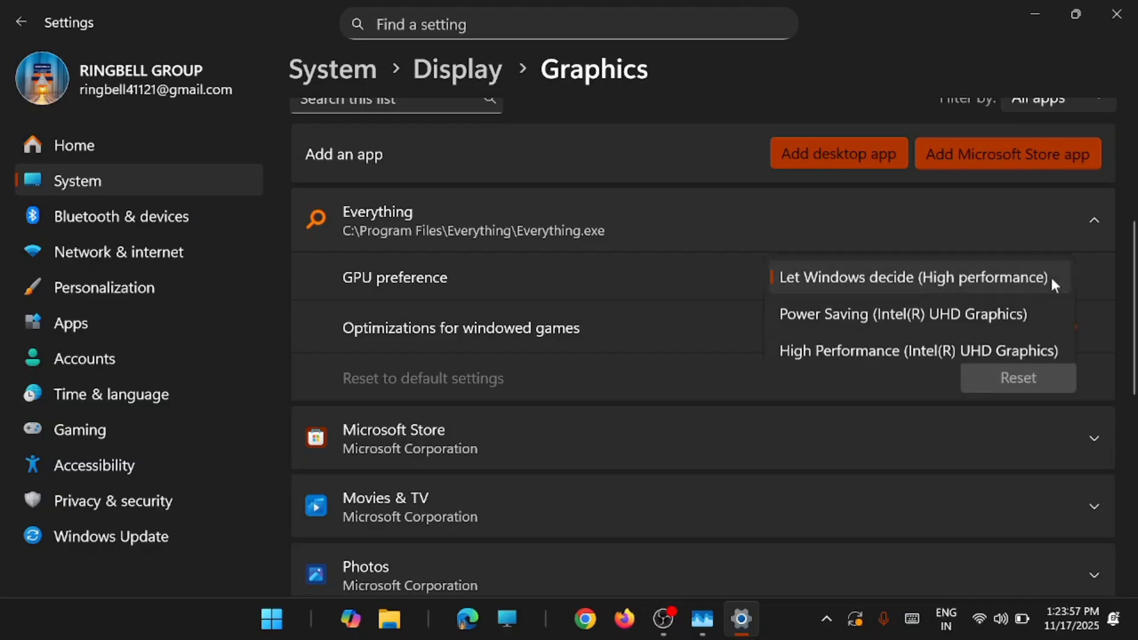
pyautogui.click(898, 348)
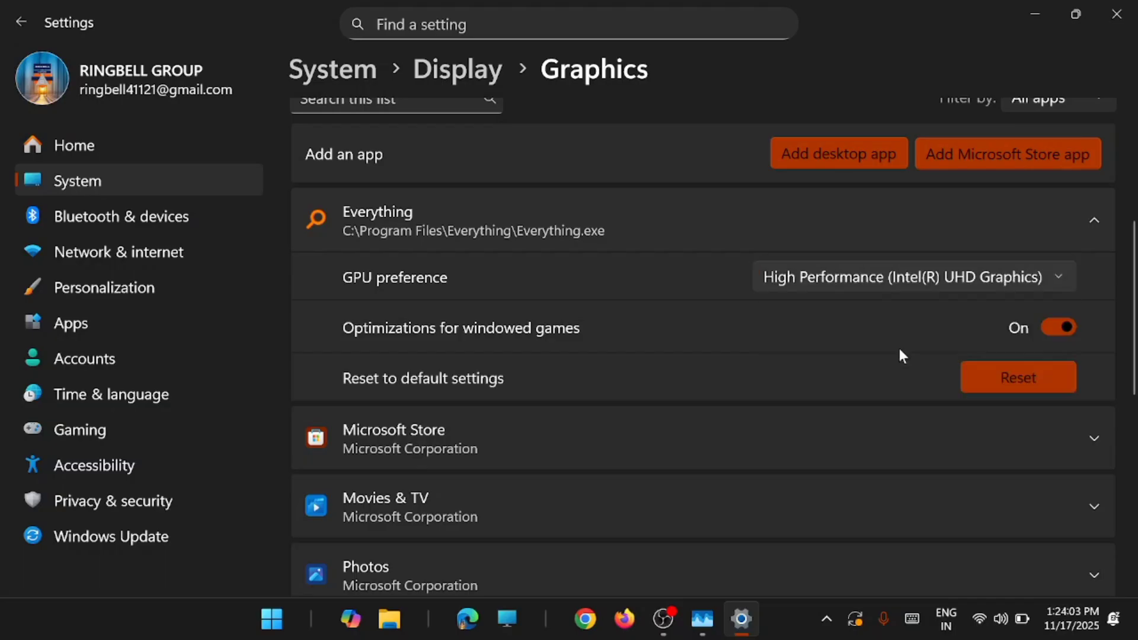
pyautogui.click(1090, 438)
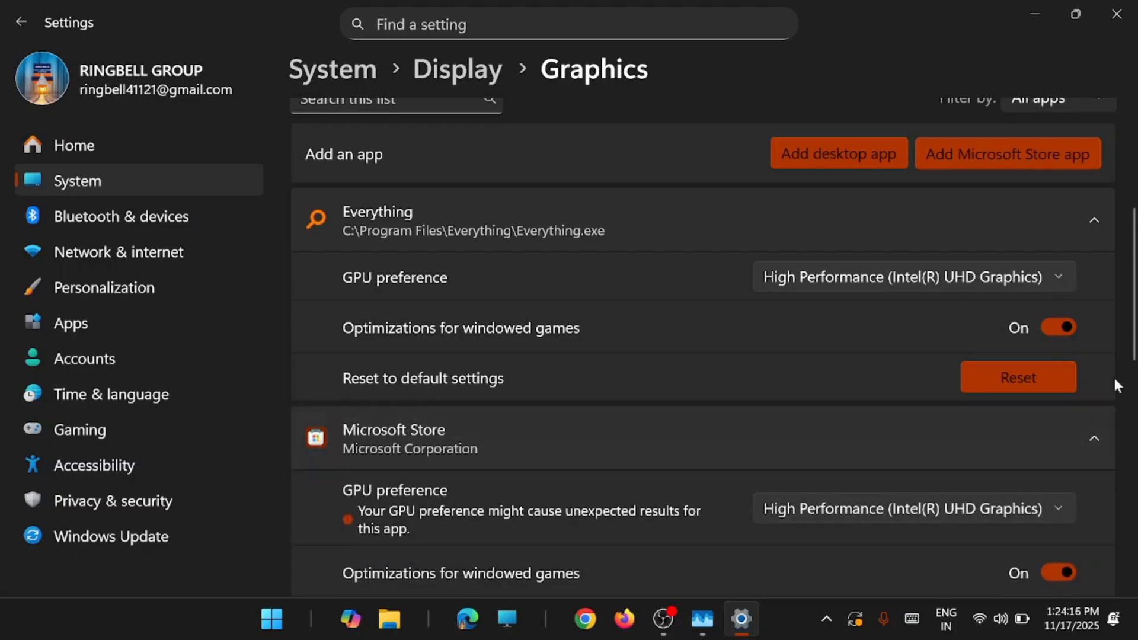
pyautogui.scroll(-1, 1114, 379)
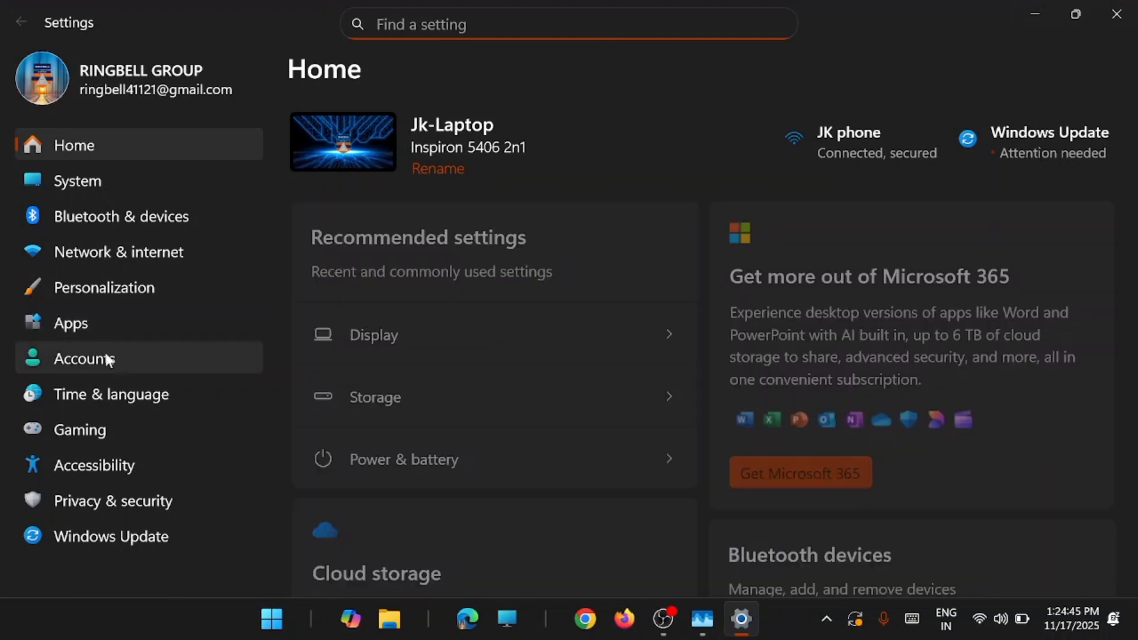
# Step: Turn off suggested content and notifications in the Settings app under the General privacy settings, and close Settings
pyautogui.click(144, 506)
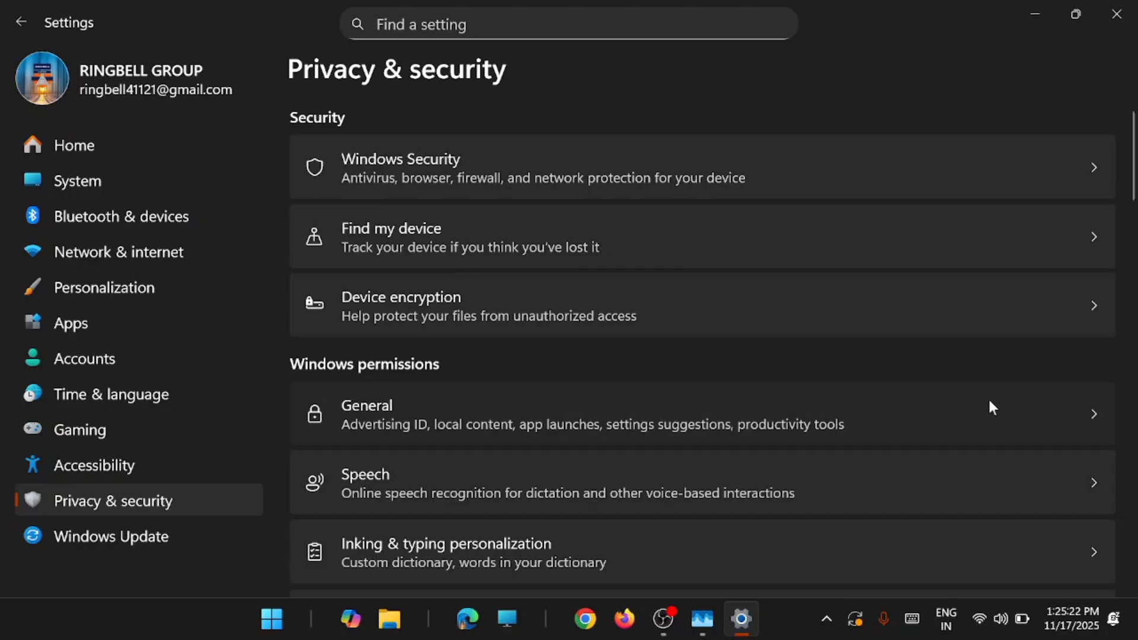
pyautogui.click(991, 408)
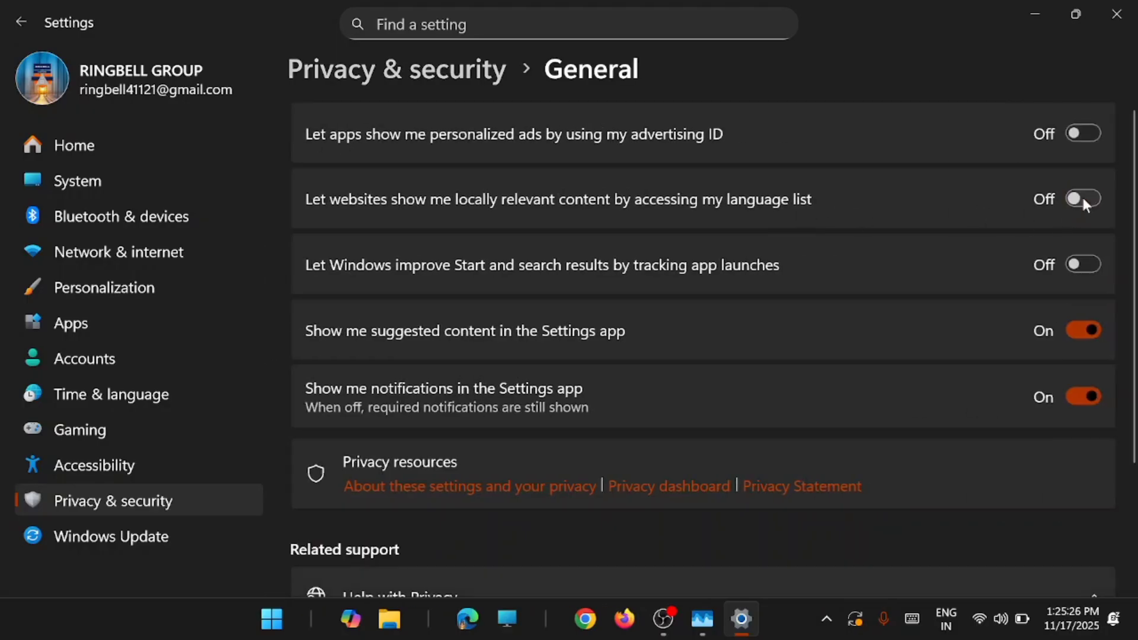
pyautogui.click(1089, 327)
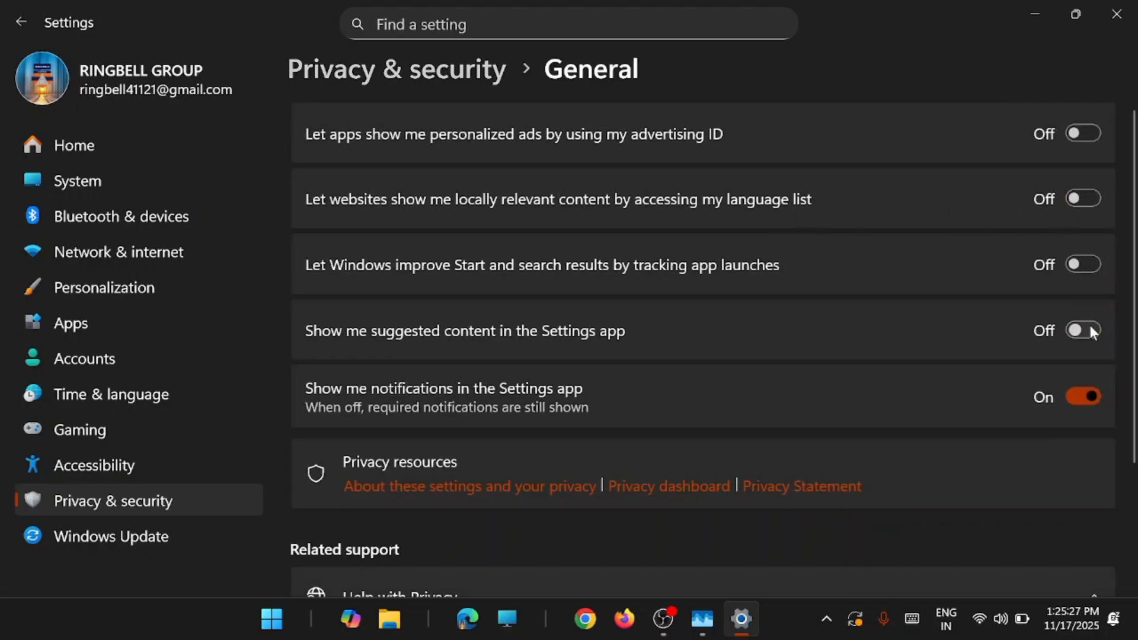
pyautogui.click(1087, 400)
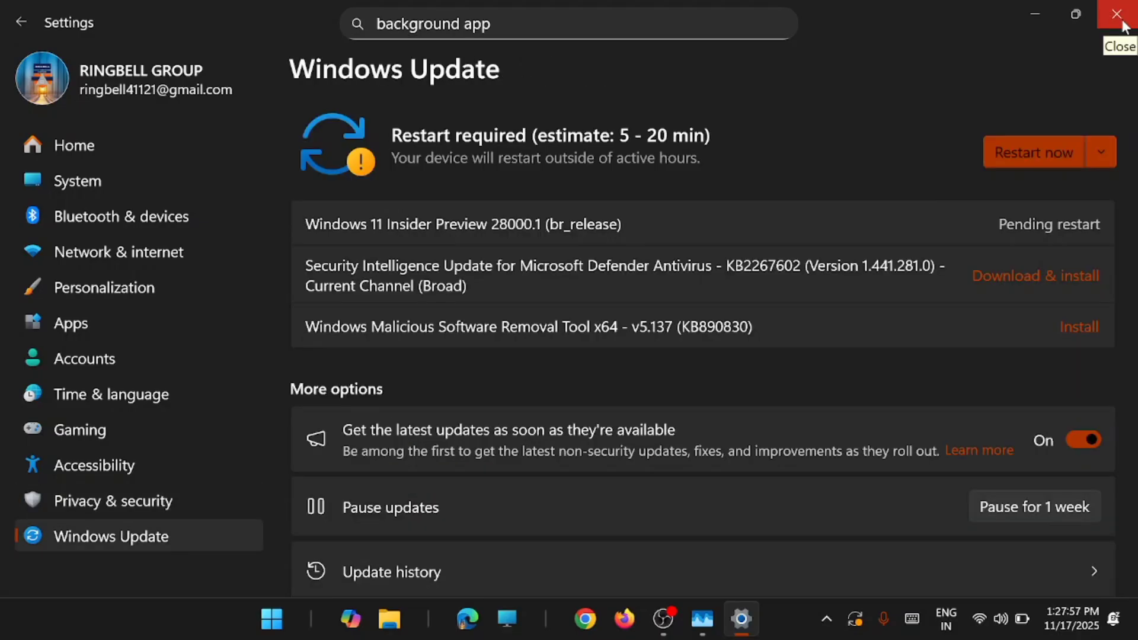
pyautogui.click(1116, 14)
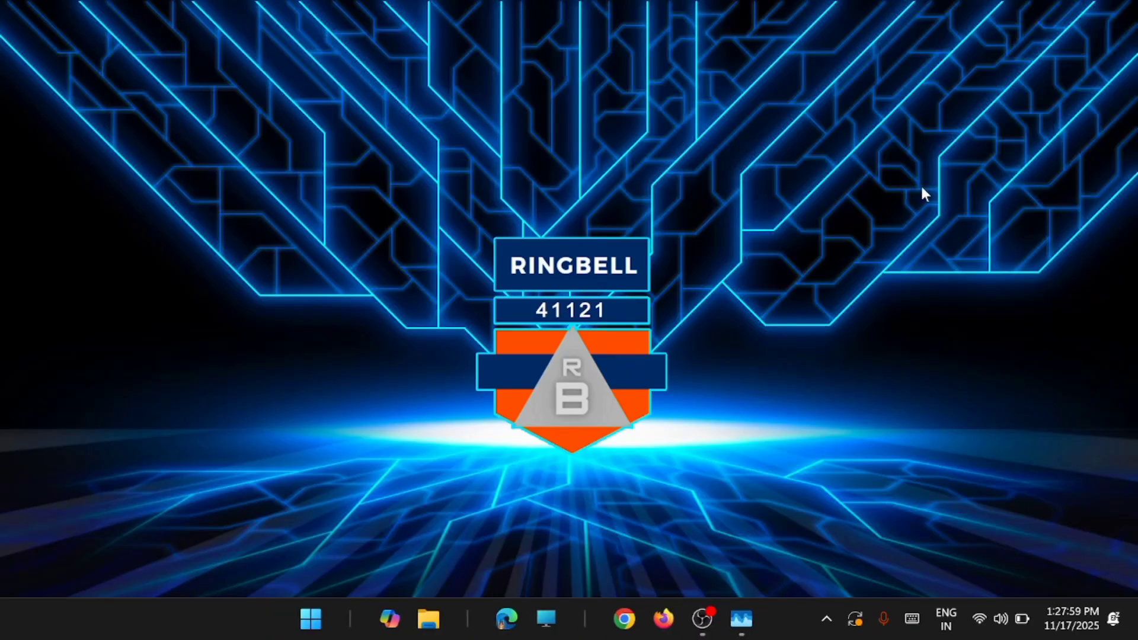